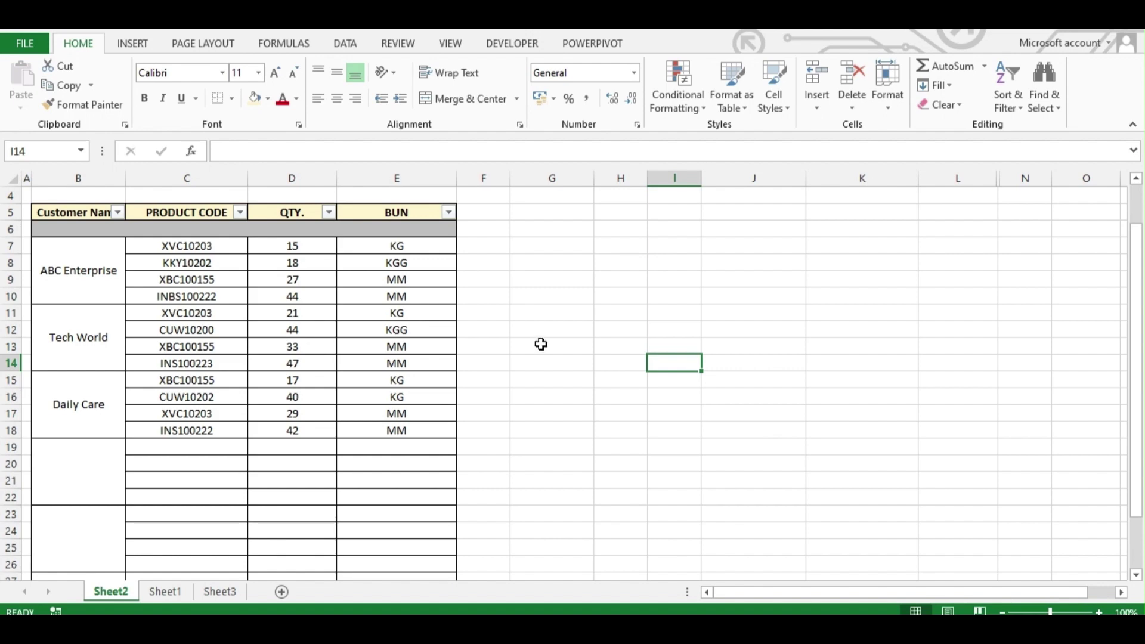
Step: Review Sheet2's ABC Enterprise block, its first product code XVC10203 and unit KG
click(89, 266)
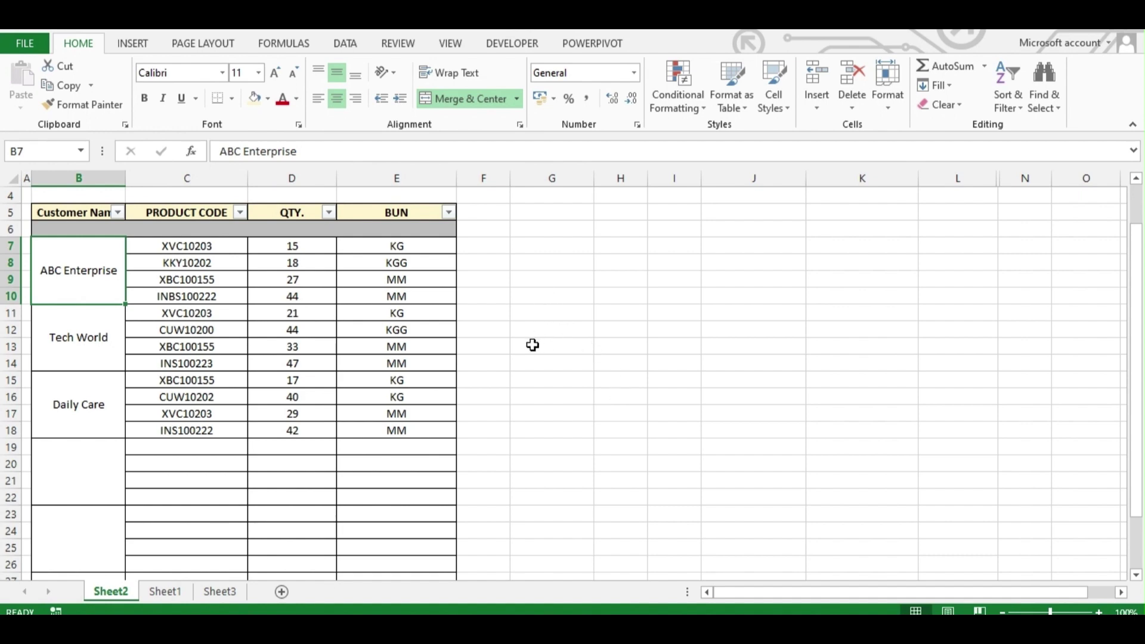
click(516, 382)
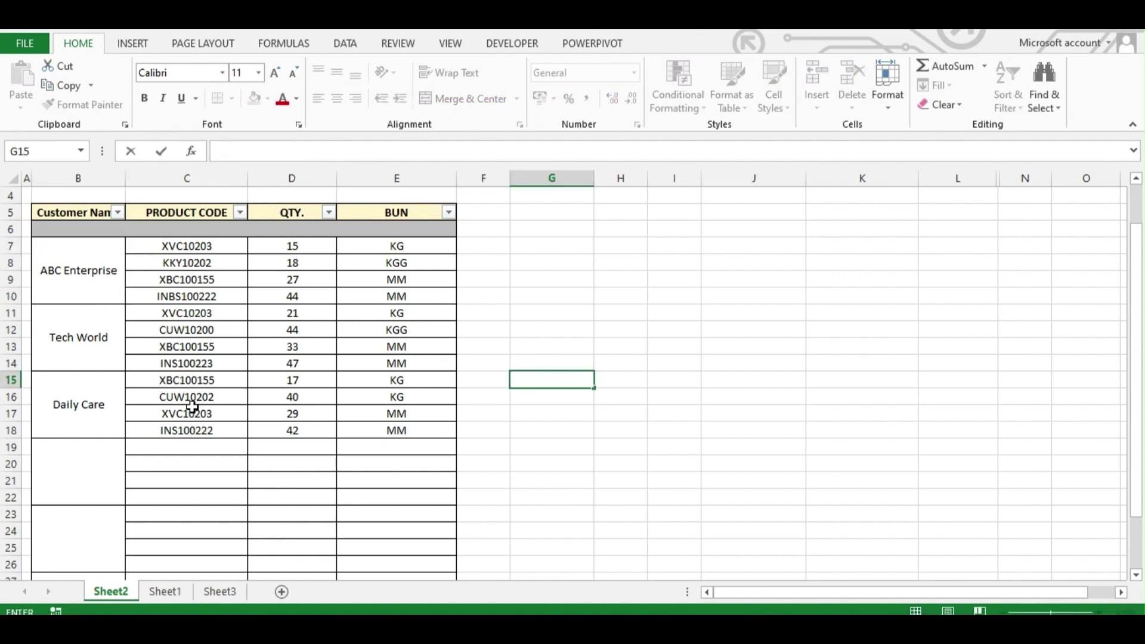
scroll(165, 361, down, 1)
scroll(165, 417, down, 2)
scroll(163, 429, up, 3)
click(84, 278)
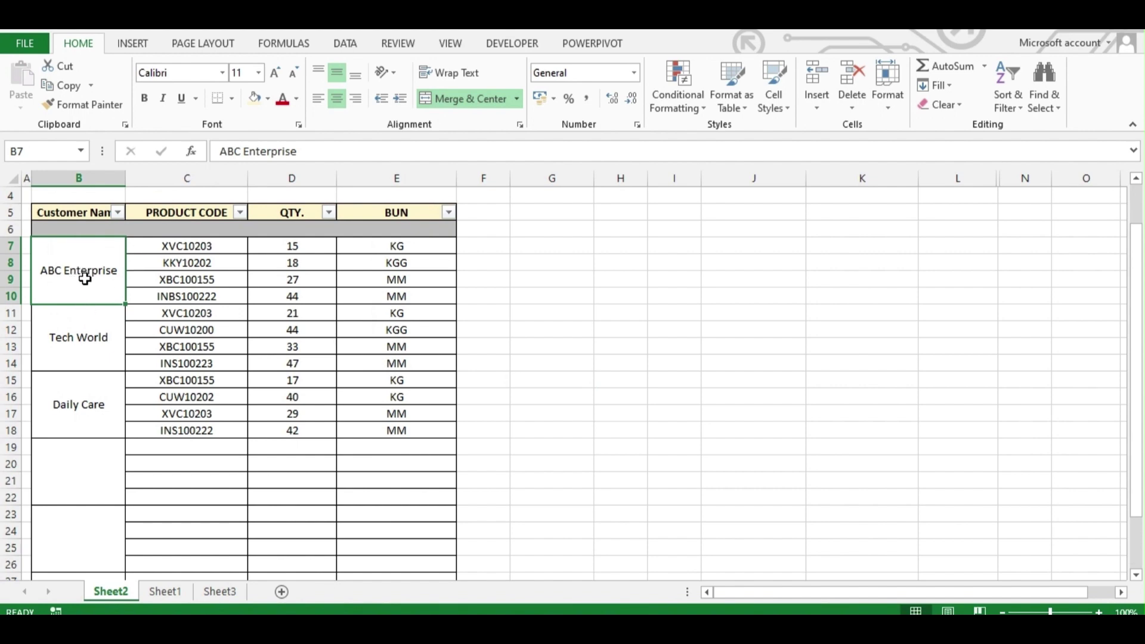
click(189, 245)
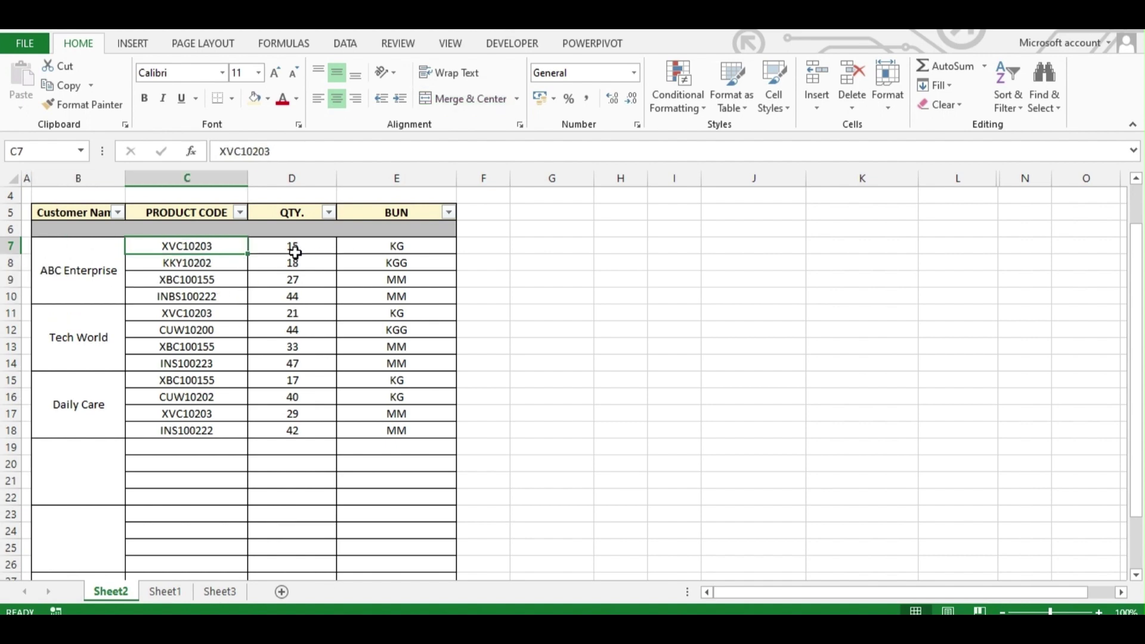
click(395, 249)
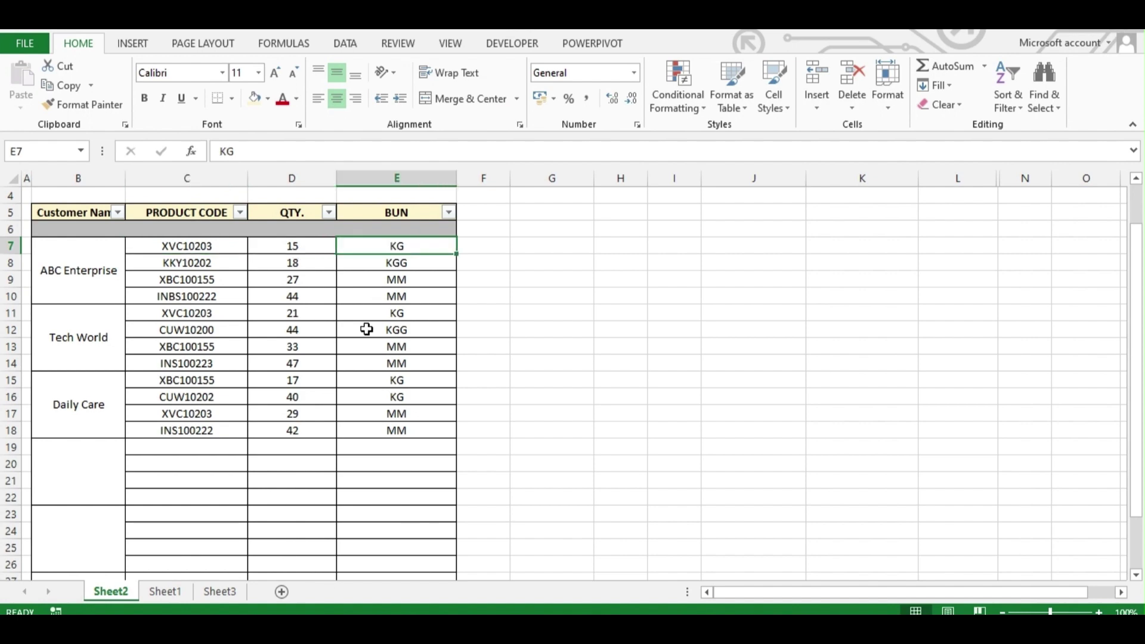
scroll(214, 325, down, 3)
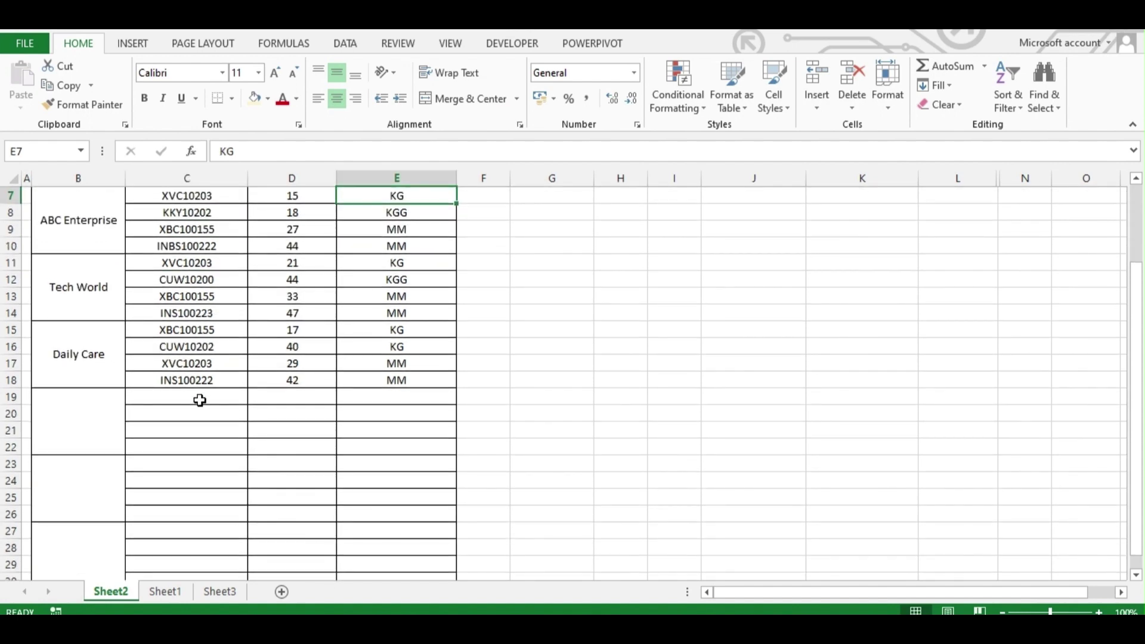
scroll(159, 468, up, 3)
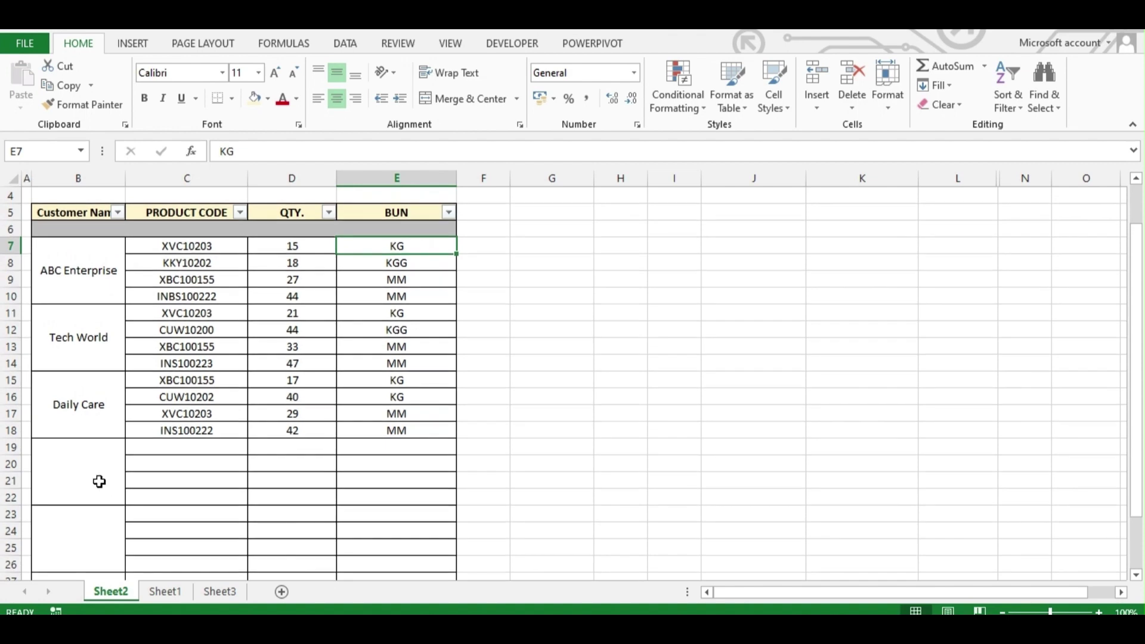
click(97, 481)
scroll(125, 473, down, 3)
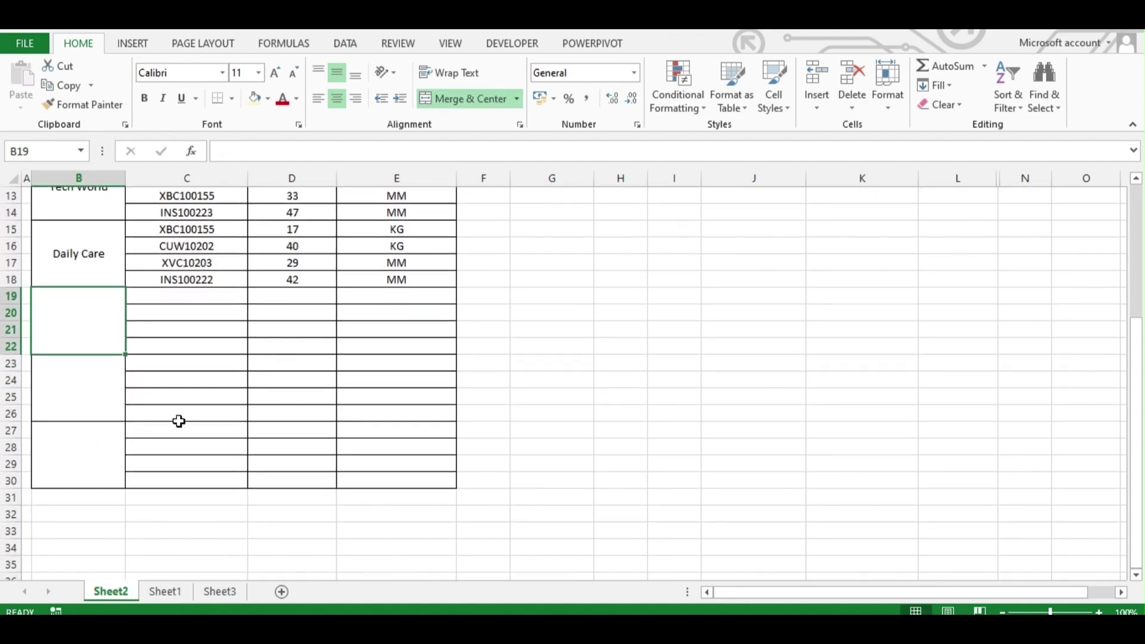
scroll(117, 449, up, 3)
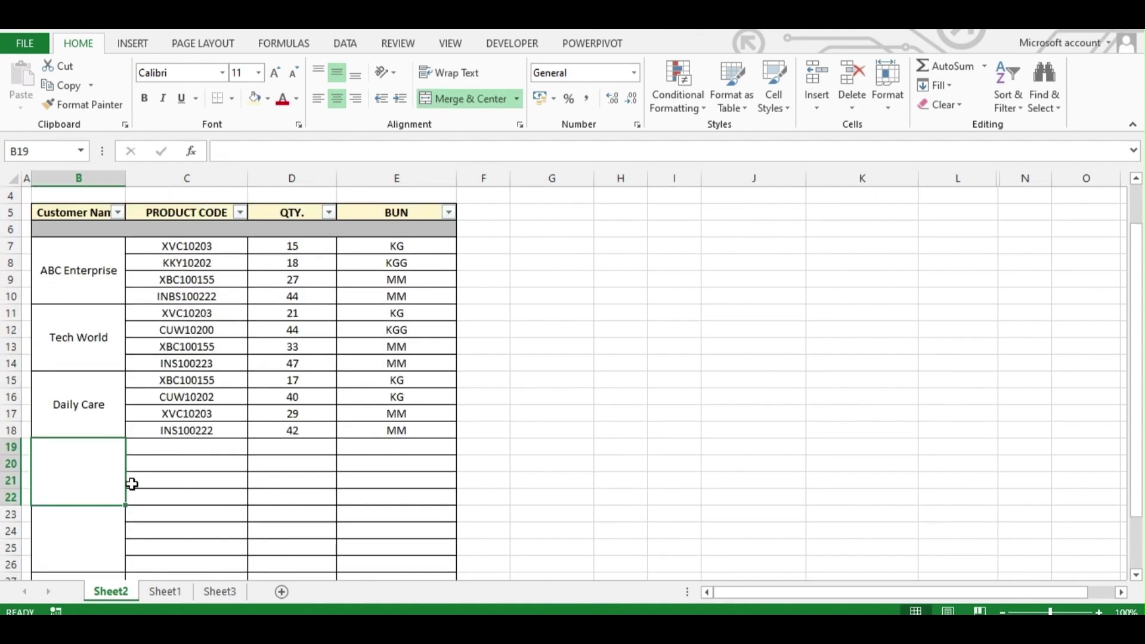
Step: On Sheet1, set customer cell A3 to Daily Care, then to ABC Enterprise
click(162, 592)
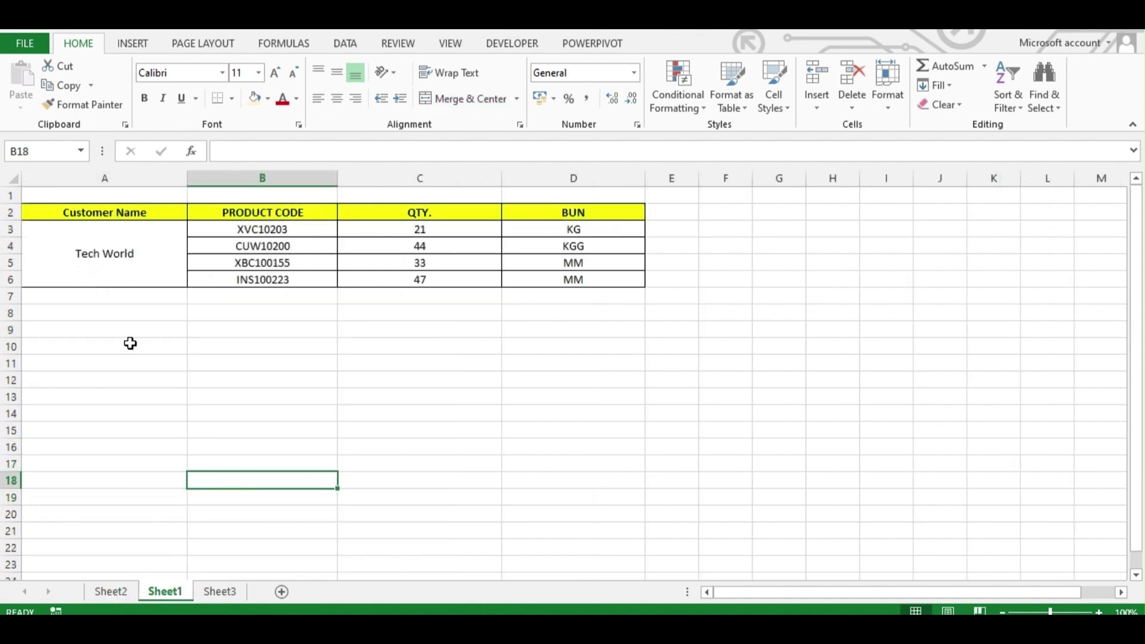
click(130, 265)
click(195, 230)
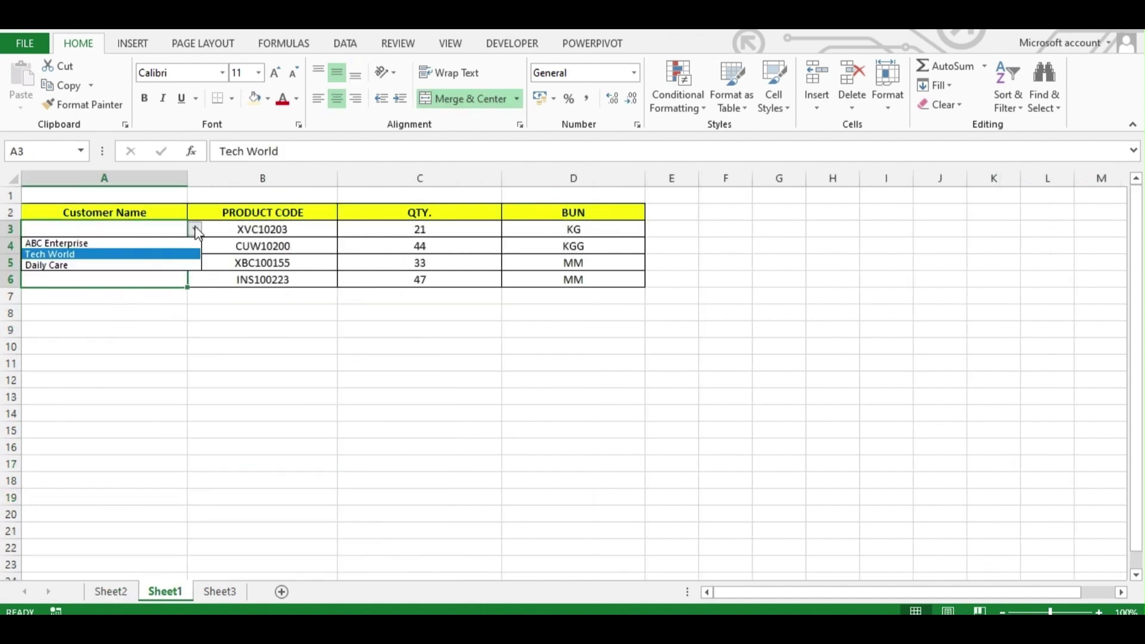
click(170, 265)
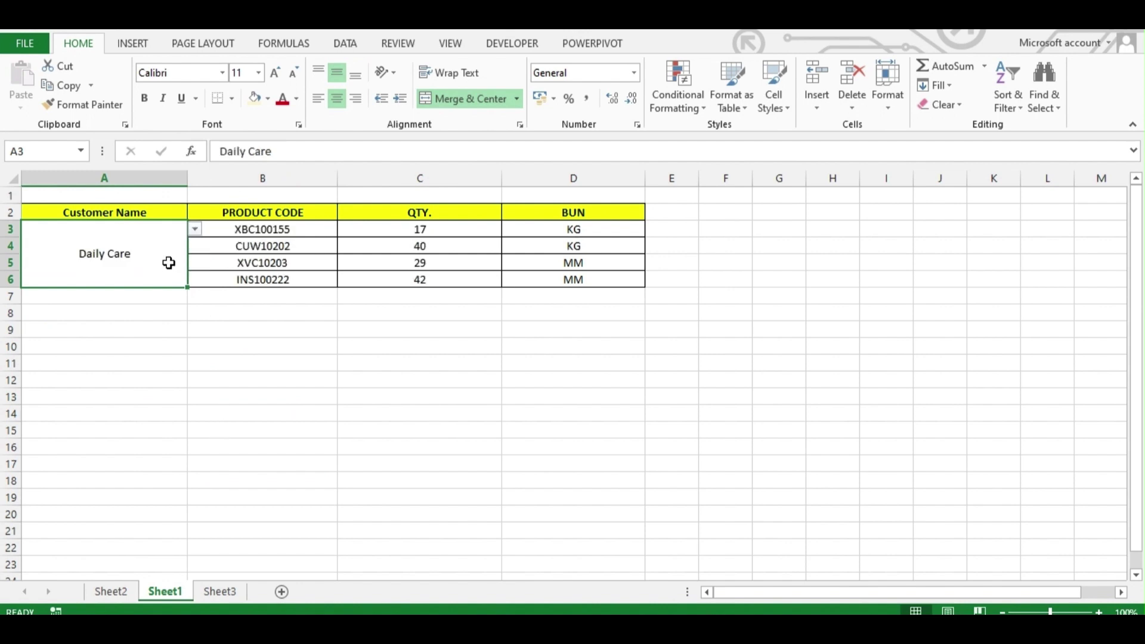
click(196, 230)
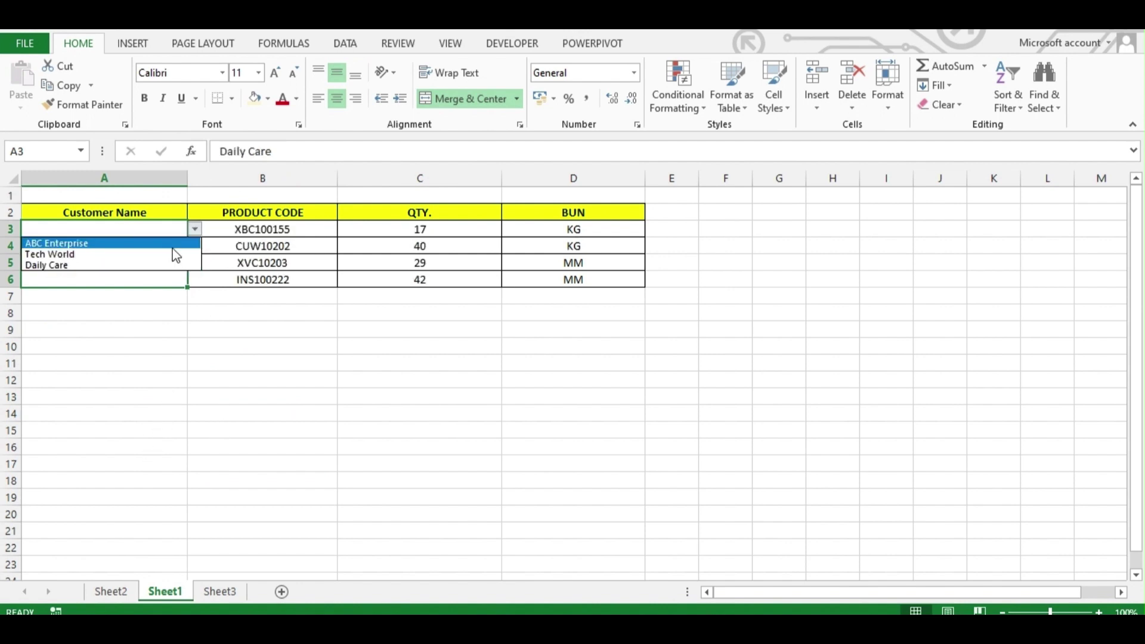
click(170, 243)
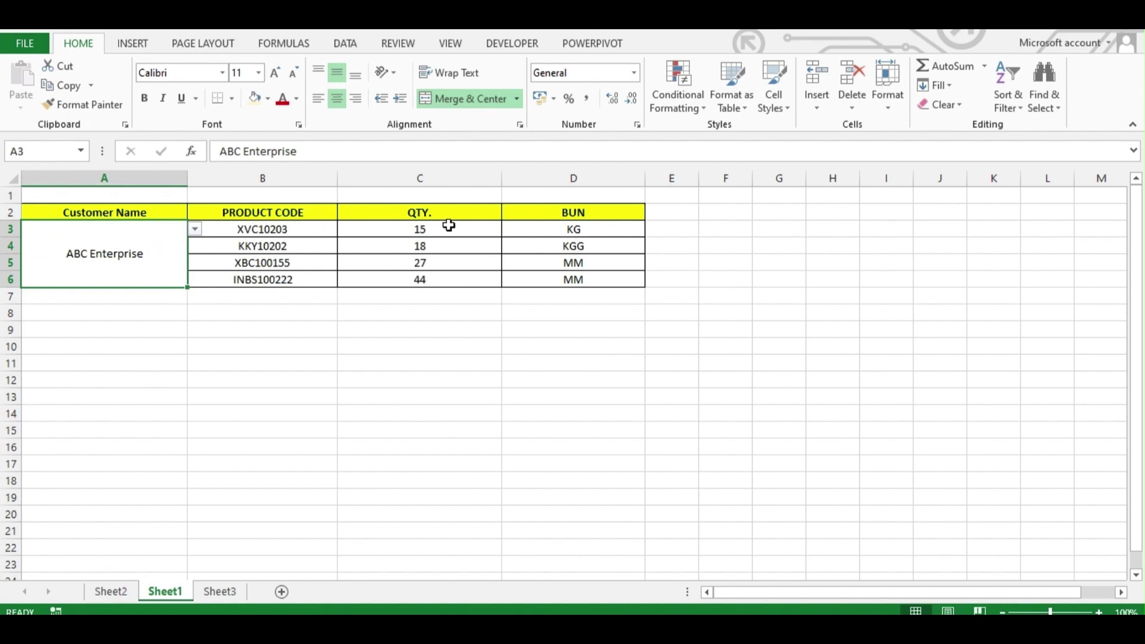
Step: Preview Sheet1's printout with Ctrl+P, then return to Sheet2
click(133, 590)
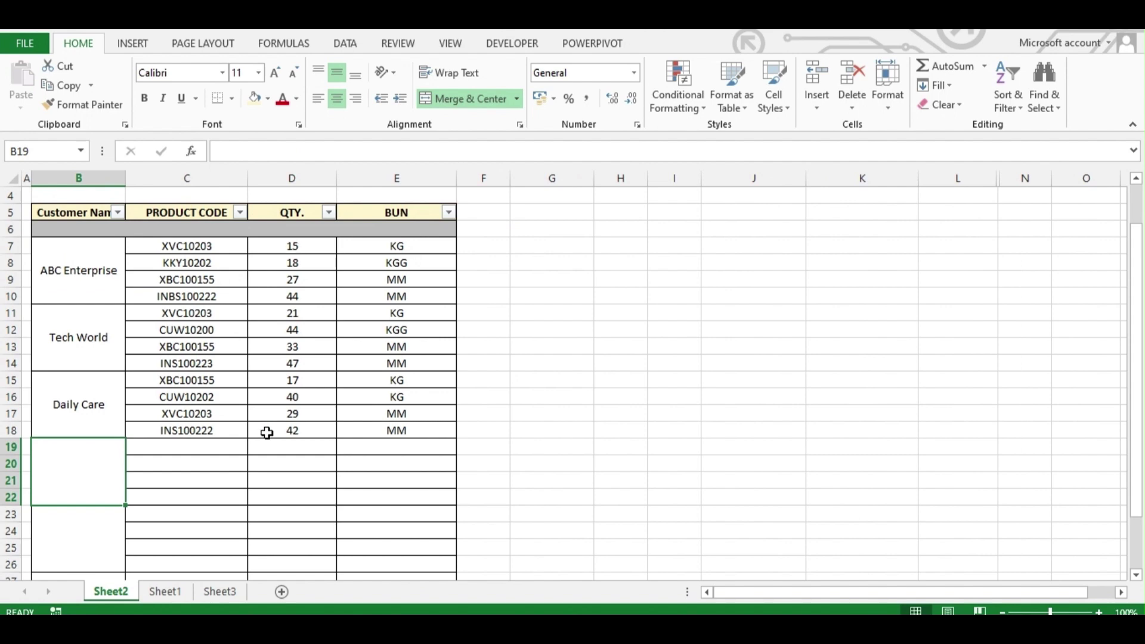
click(165, 591)
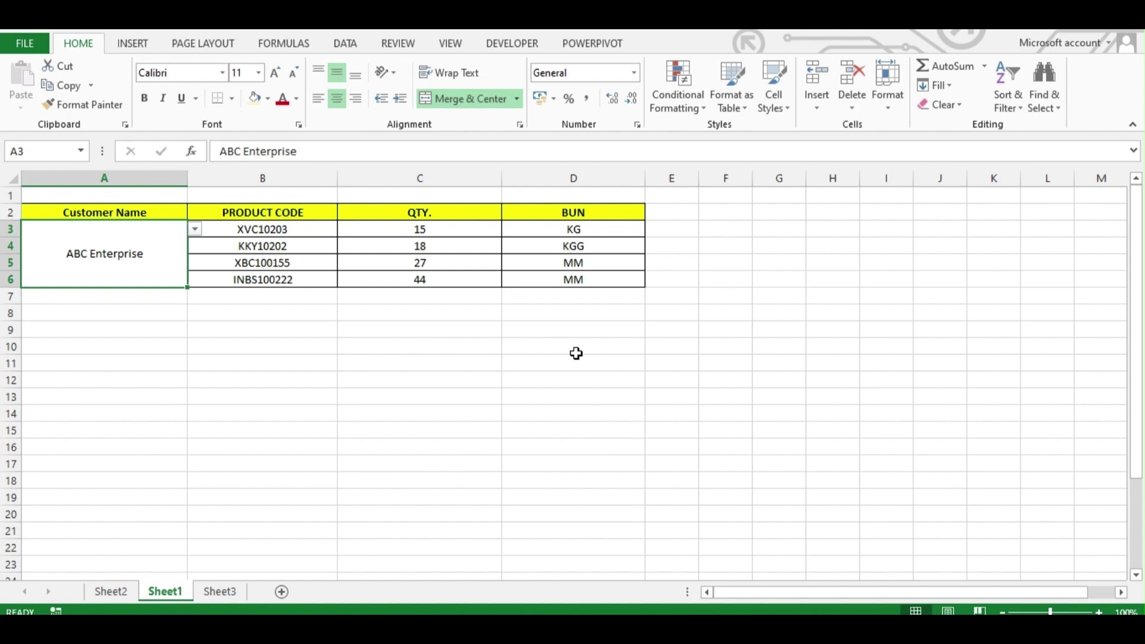
key(ctrl+p)
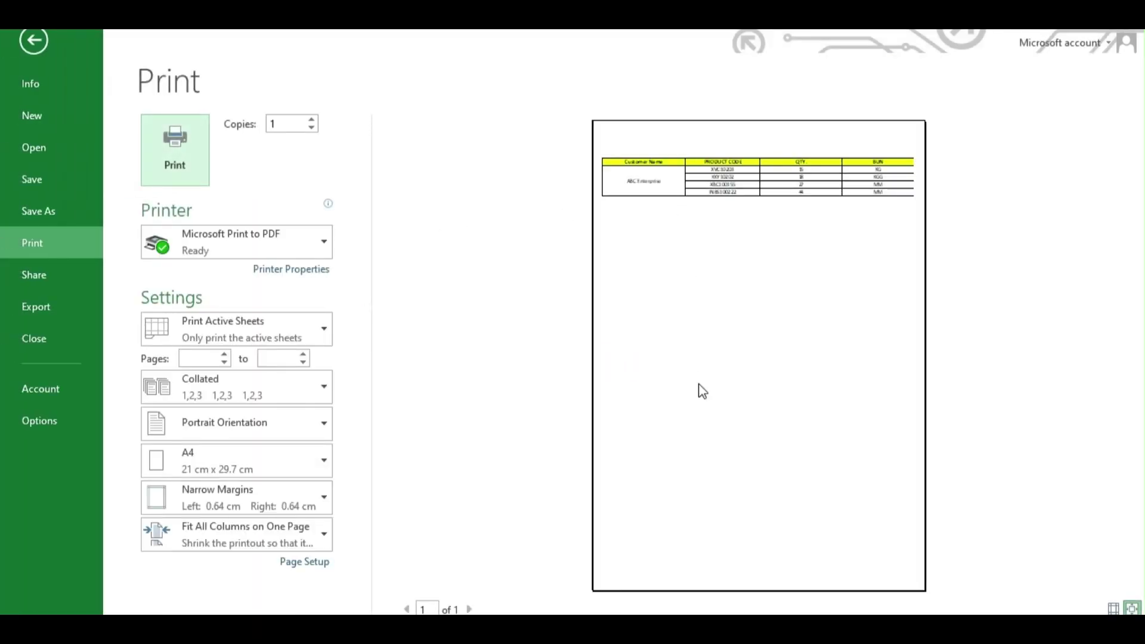
key(Escape)
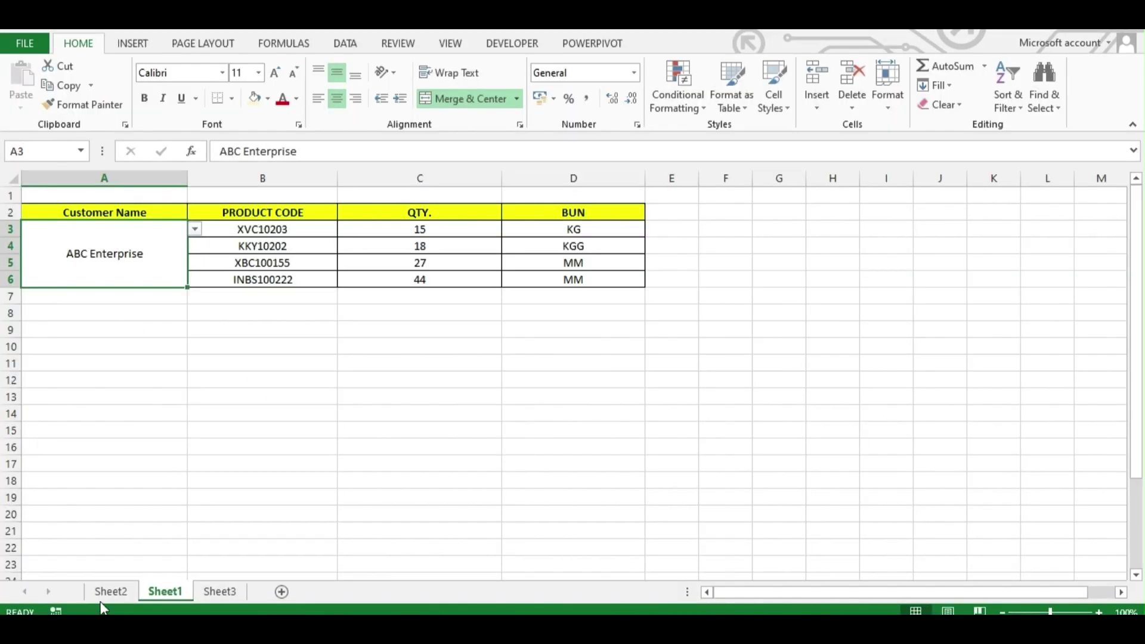
click(107, 592)
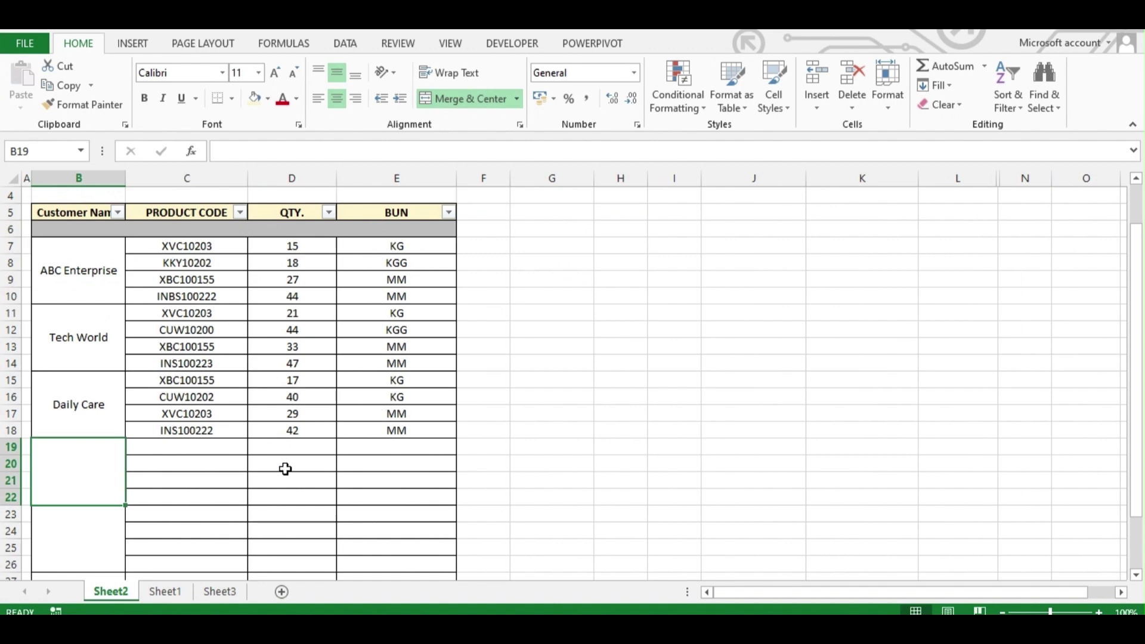
click(571, 371)
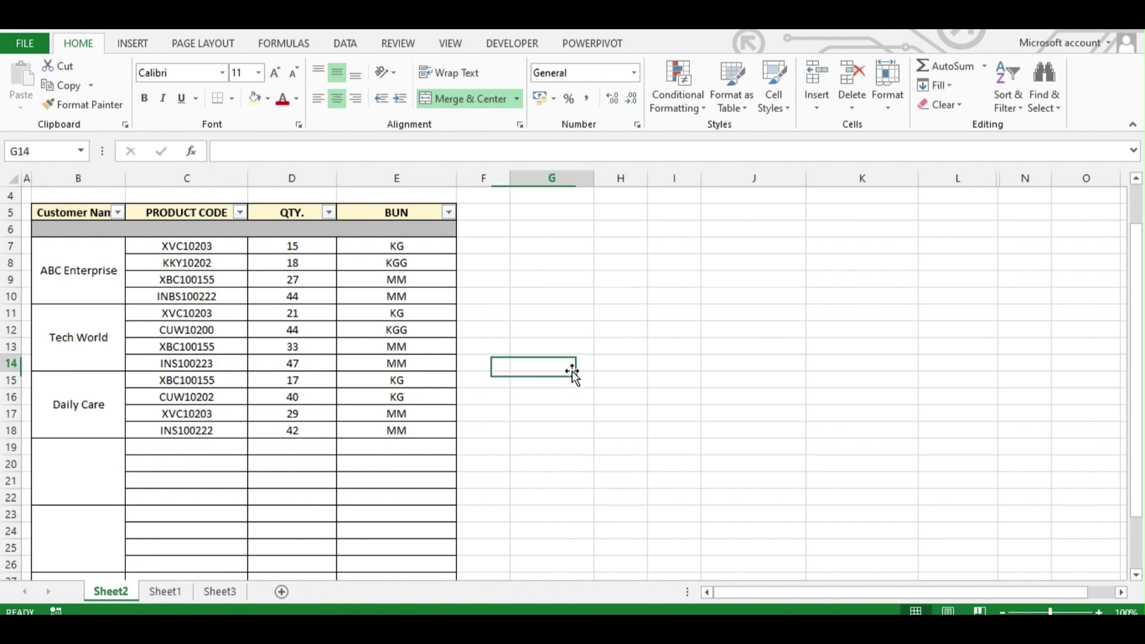
click(47, 270)
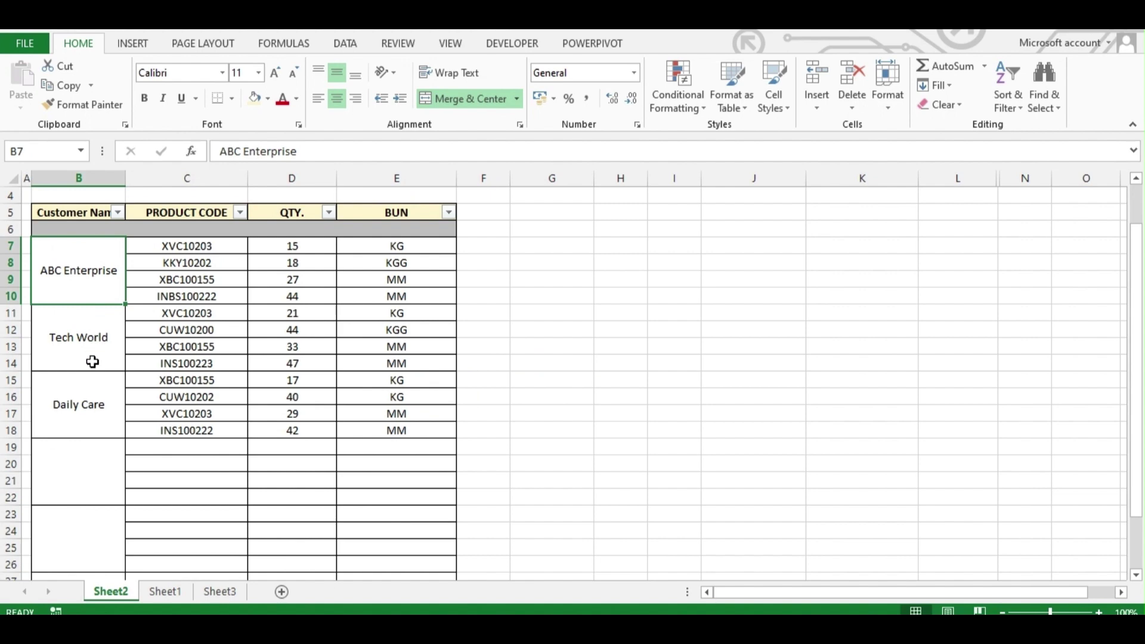
click(93, 350)
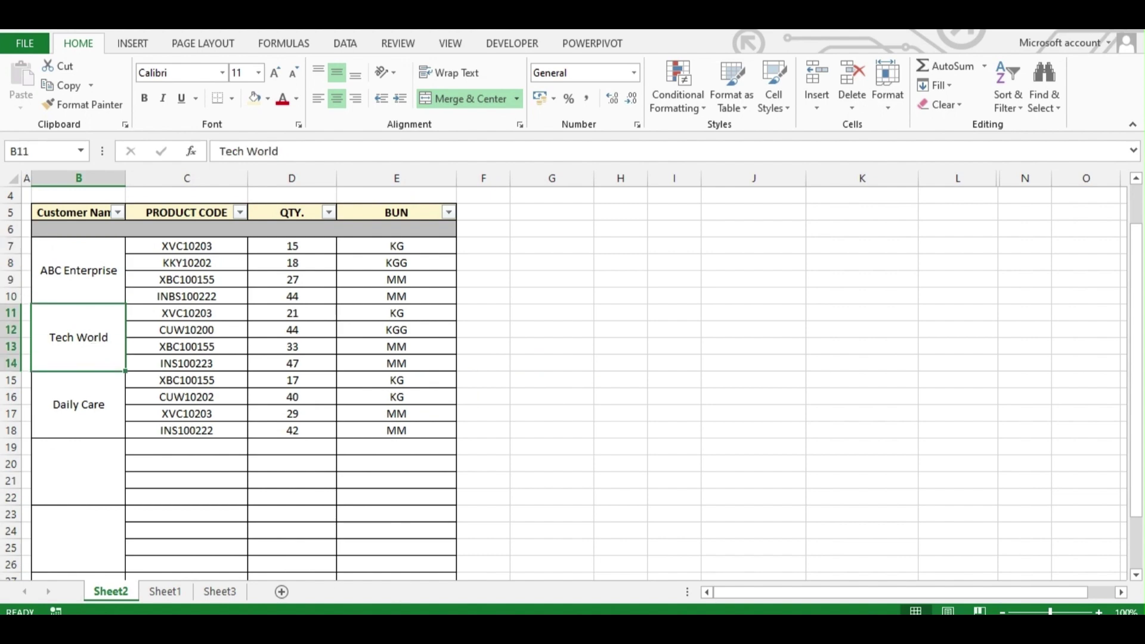
click(686, 412)
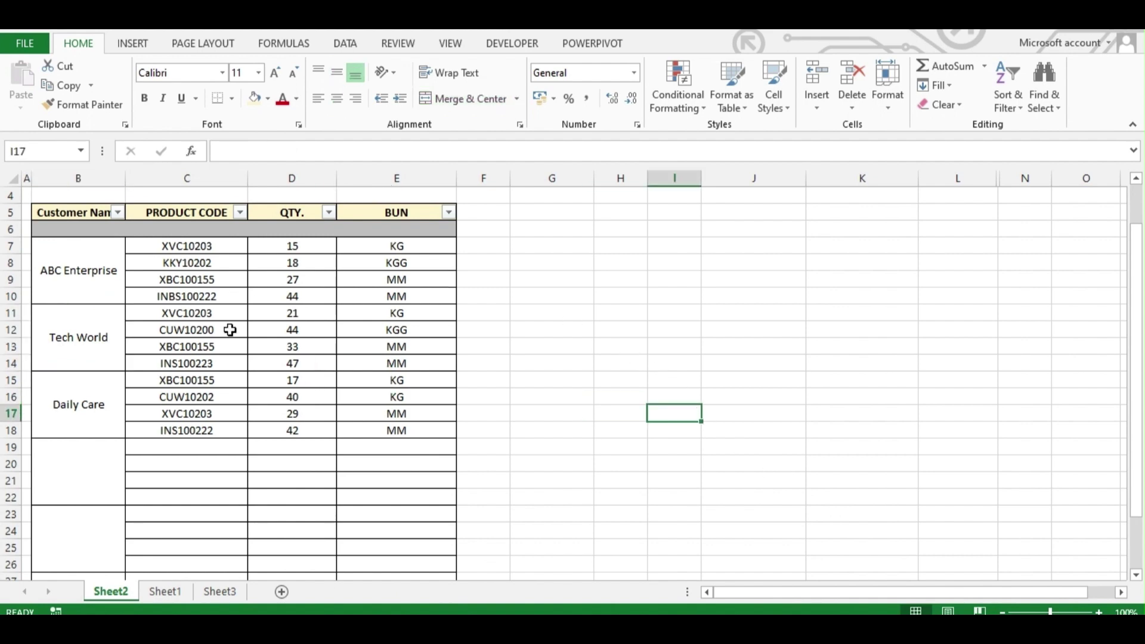
click(94, 250)
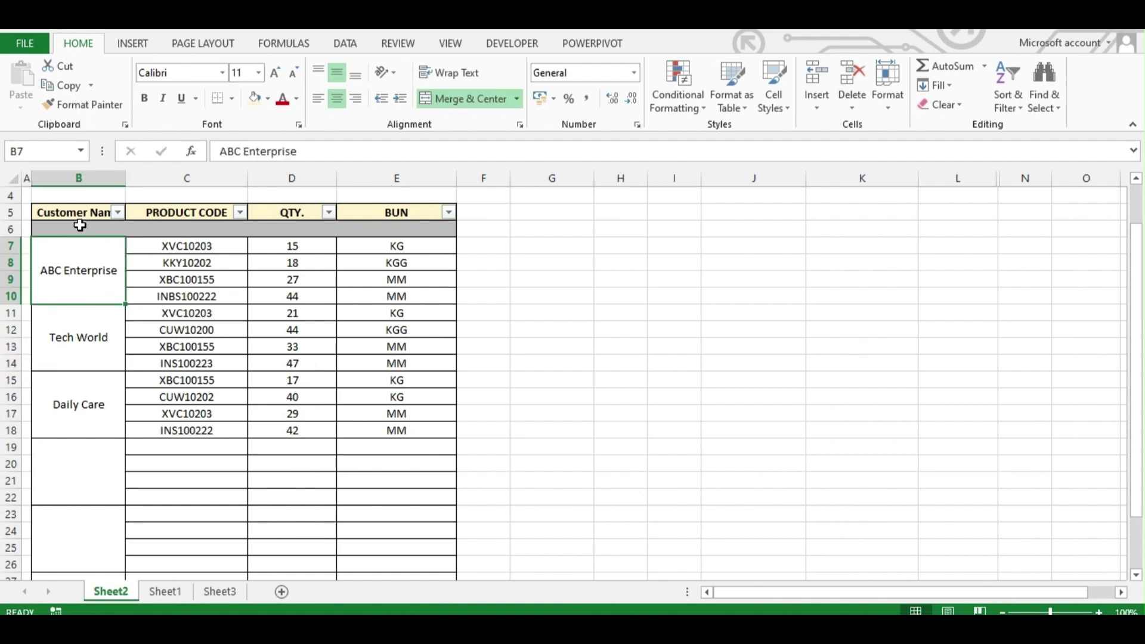
click(79, 223)
click(118, 212)
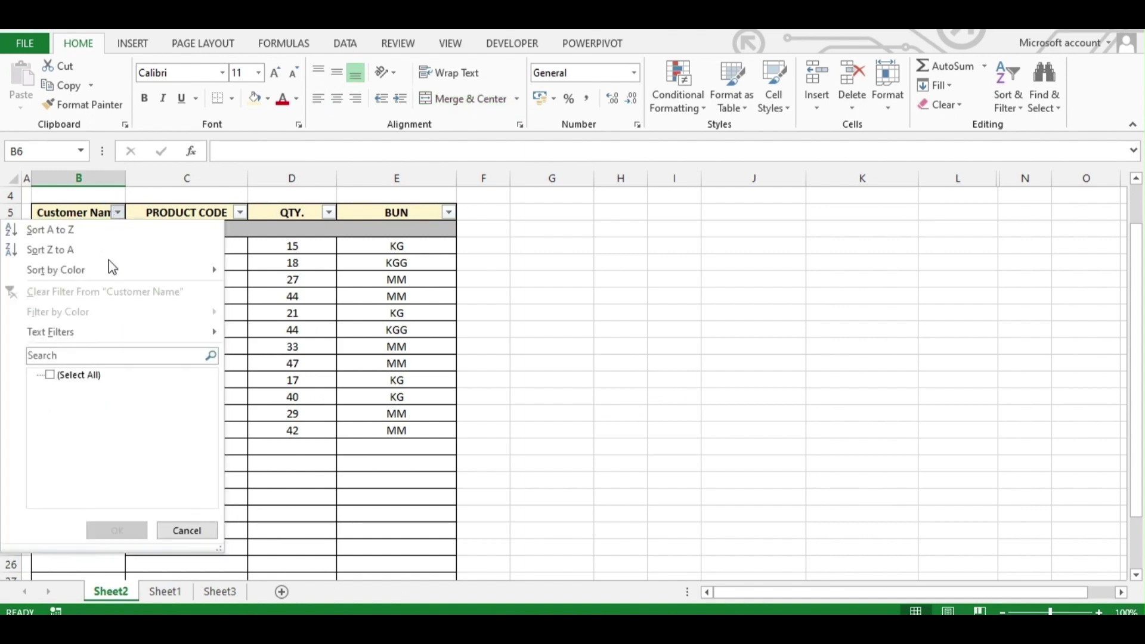
click(50, 376)
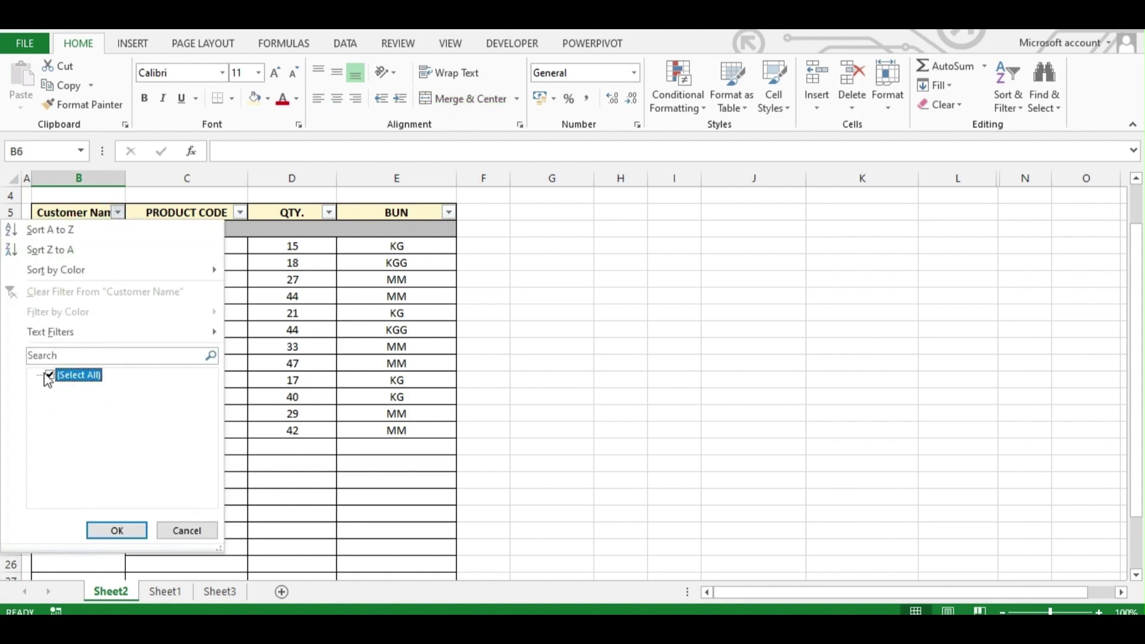
click(187, 530)
click(240, 213)
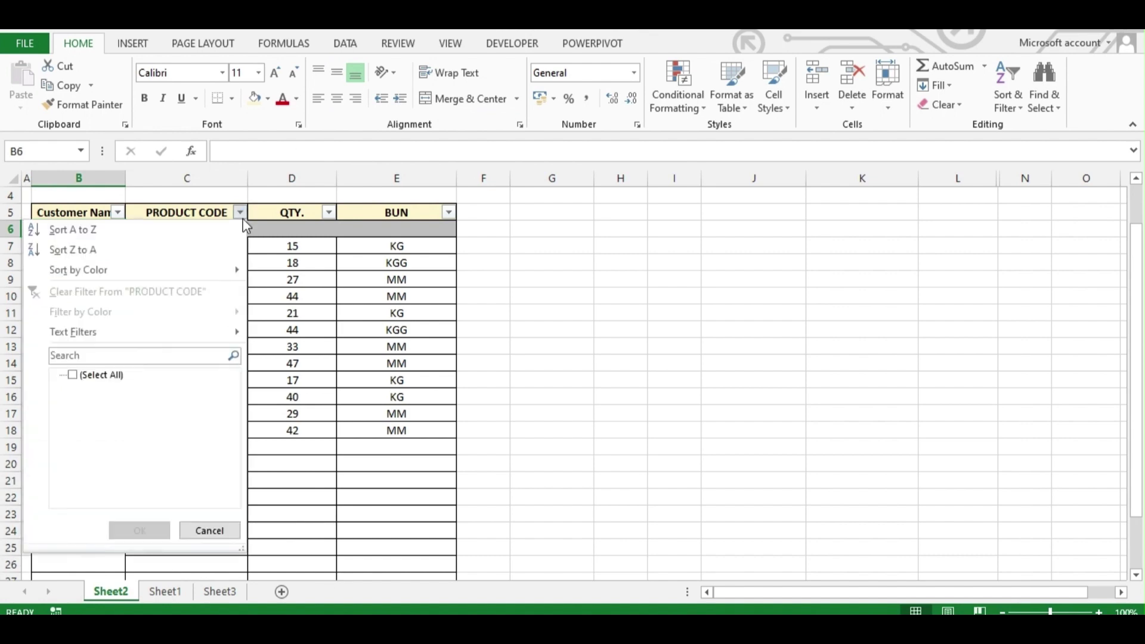
click(210, 531)
click(216, 312)
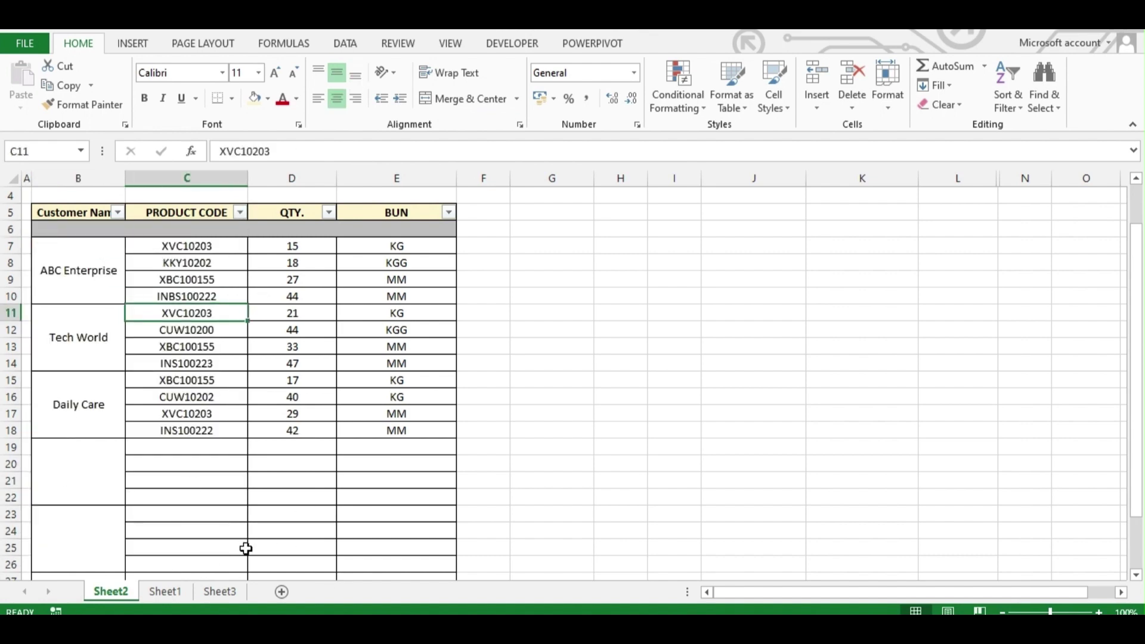
click(573, 292)
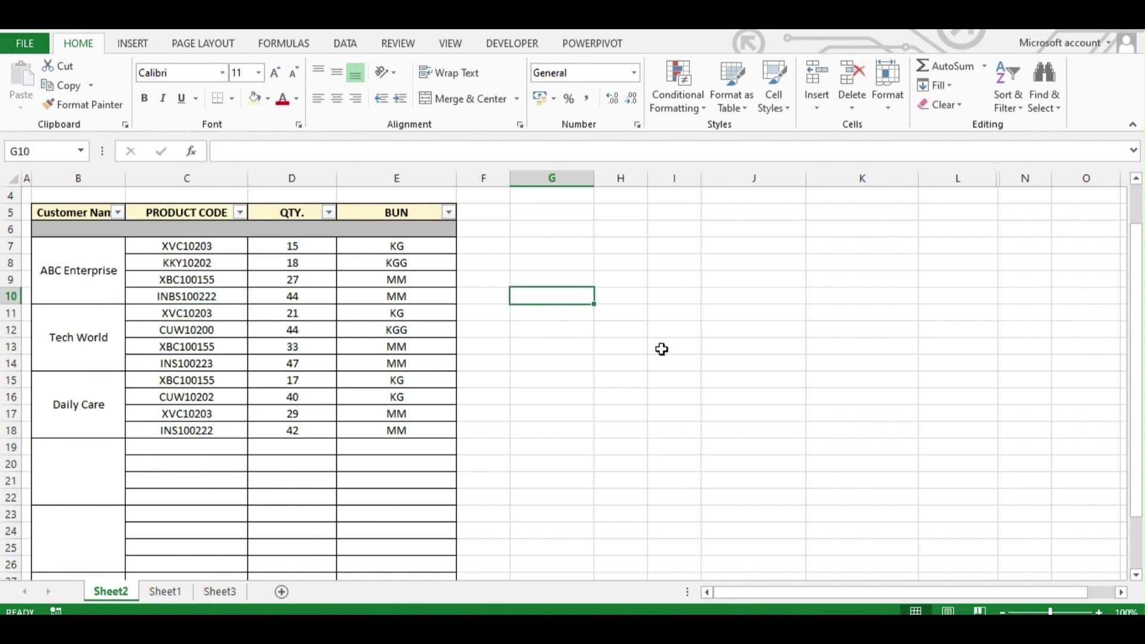
click(190, 269)
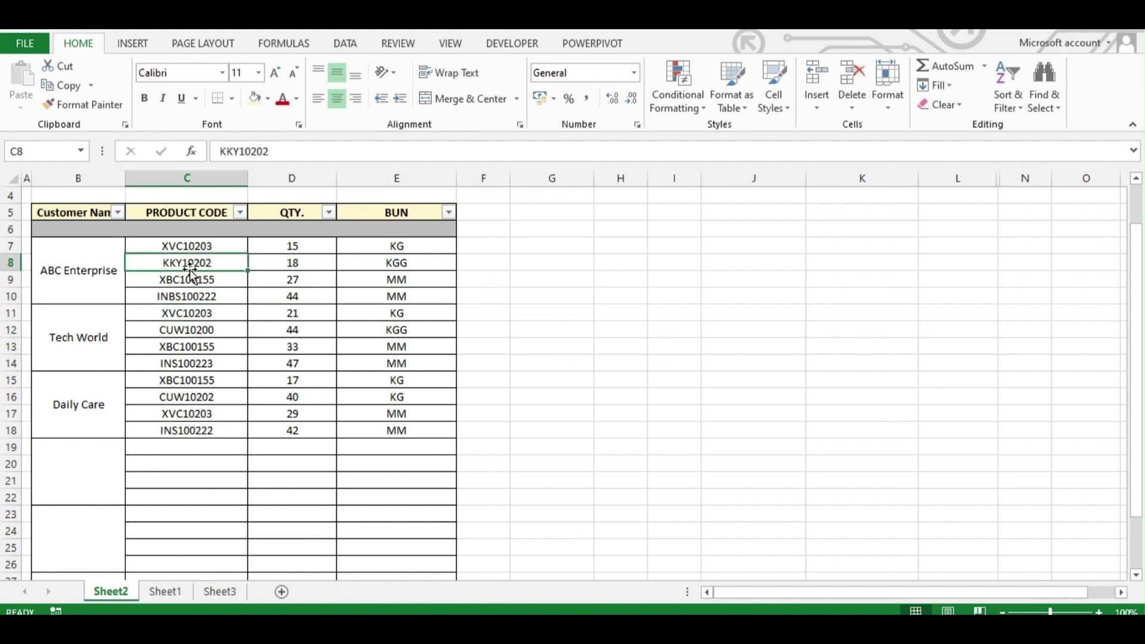
Step: Copy the ABC Enterprise name from merged cell B7 into G9
key(ctrl+c)
click(538, 265)
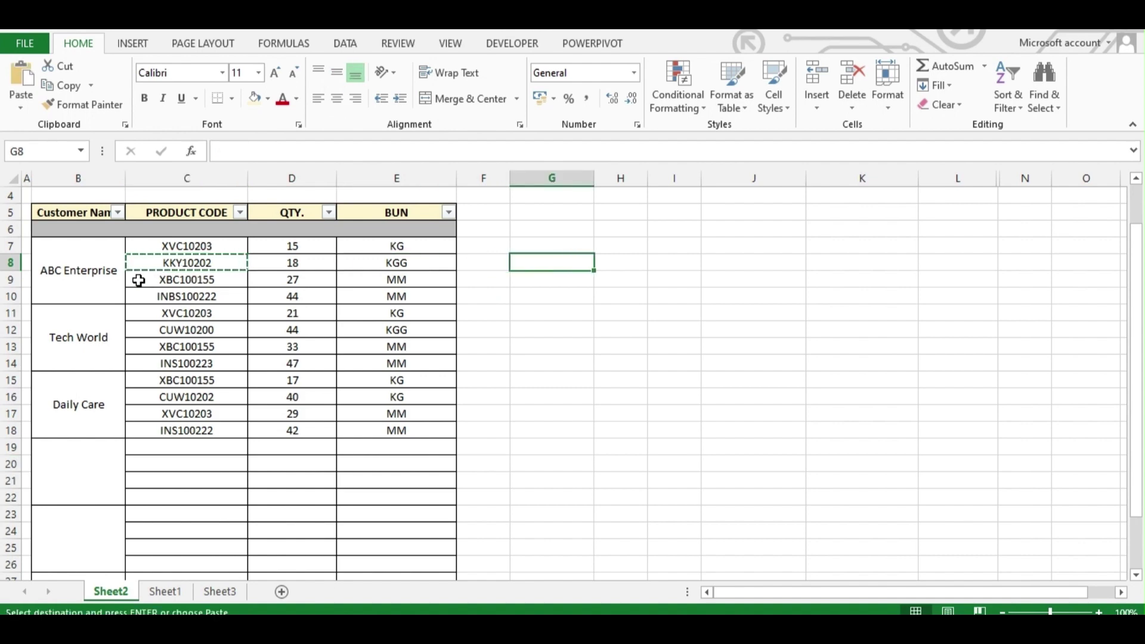
click(95, 275)
click(322, 154)
drag(322, 154, 220, 152)
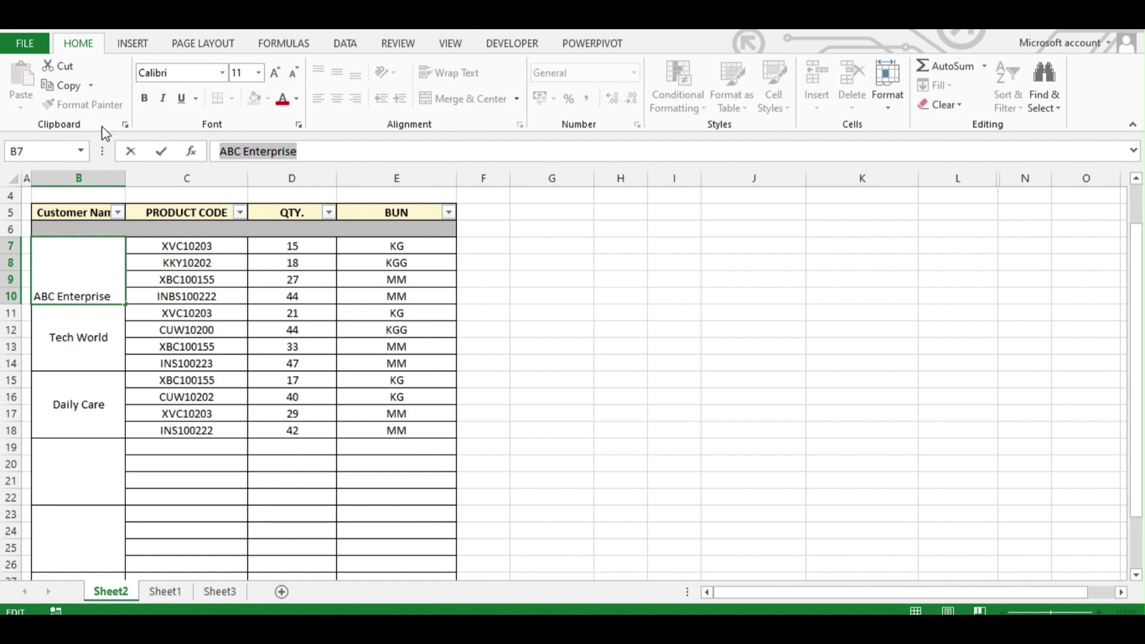
click(580, 277)
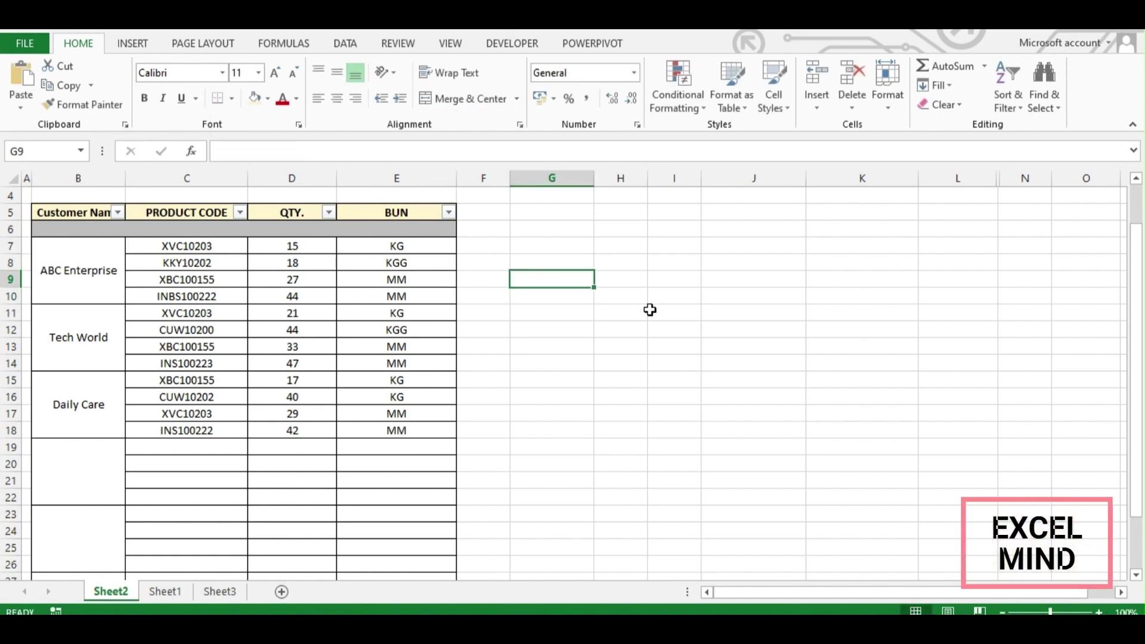
key(ctrl+v)
Step: Select H9 as the cell for the lookup result
click(615, 277)
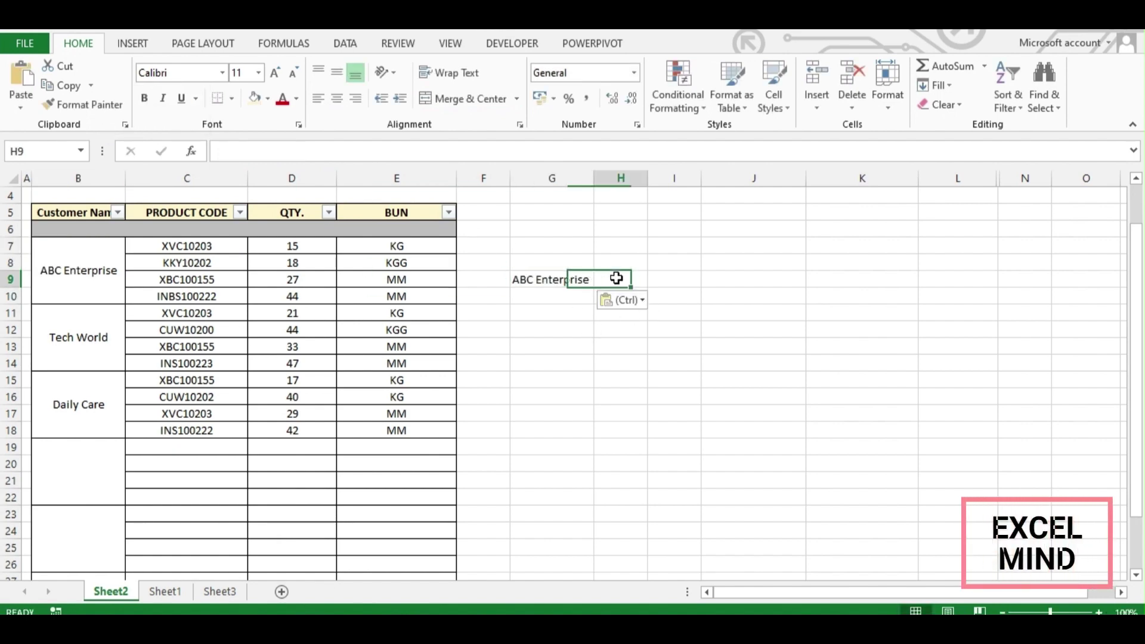
click(636, 333)
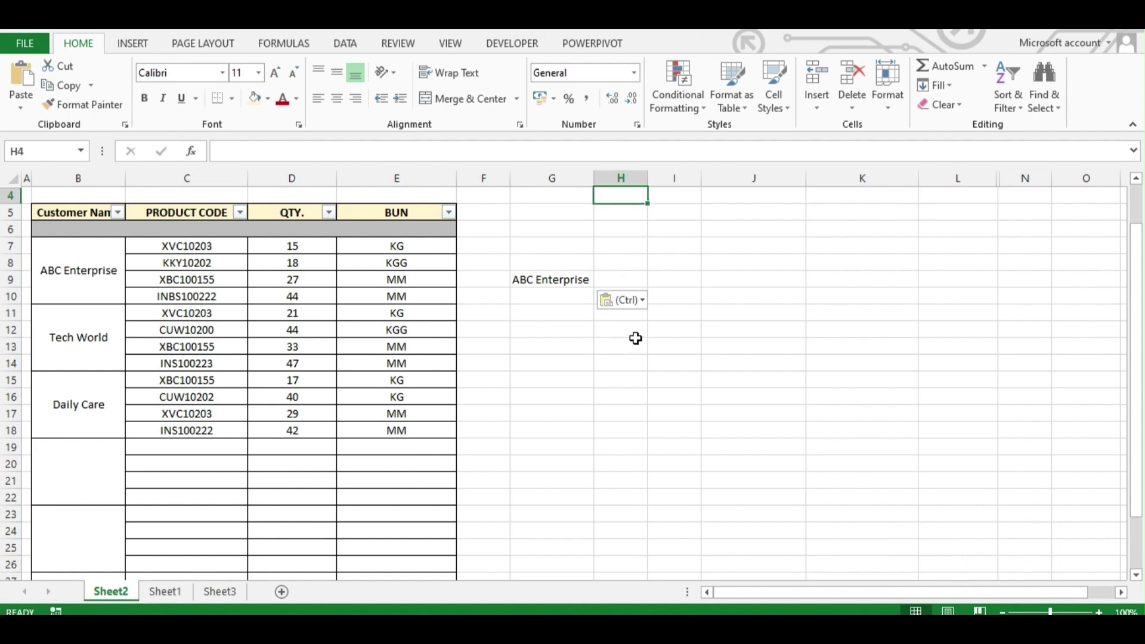
double_click(637, 332)
click(754, 346)
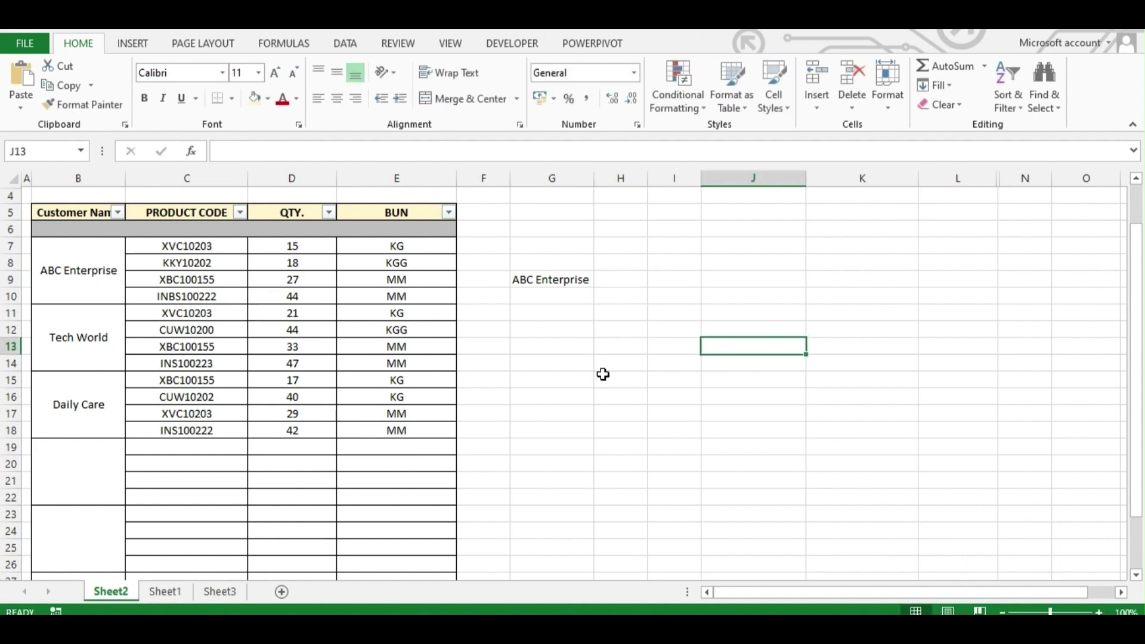
click(627, 281)
click(617, 298)
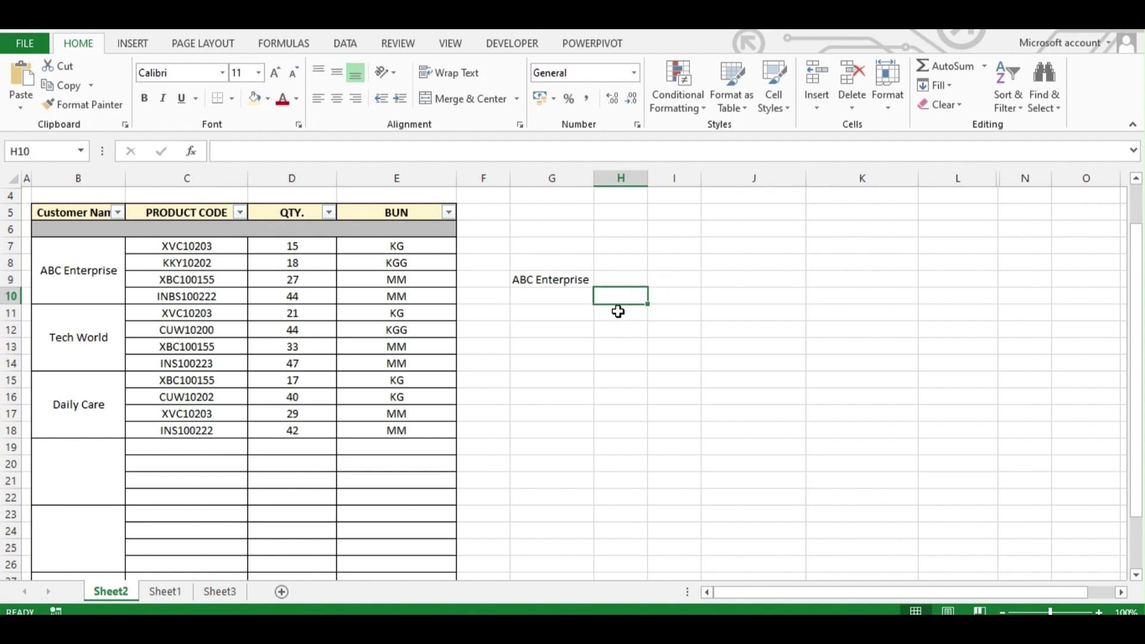
click(734, 313)
click(634, 282)
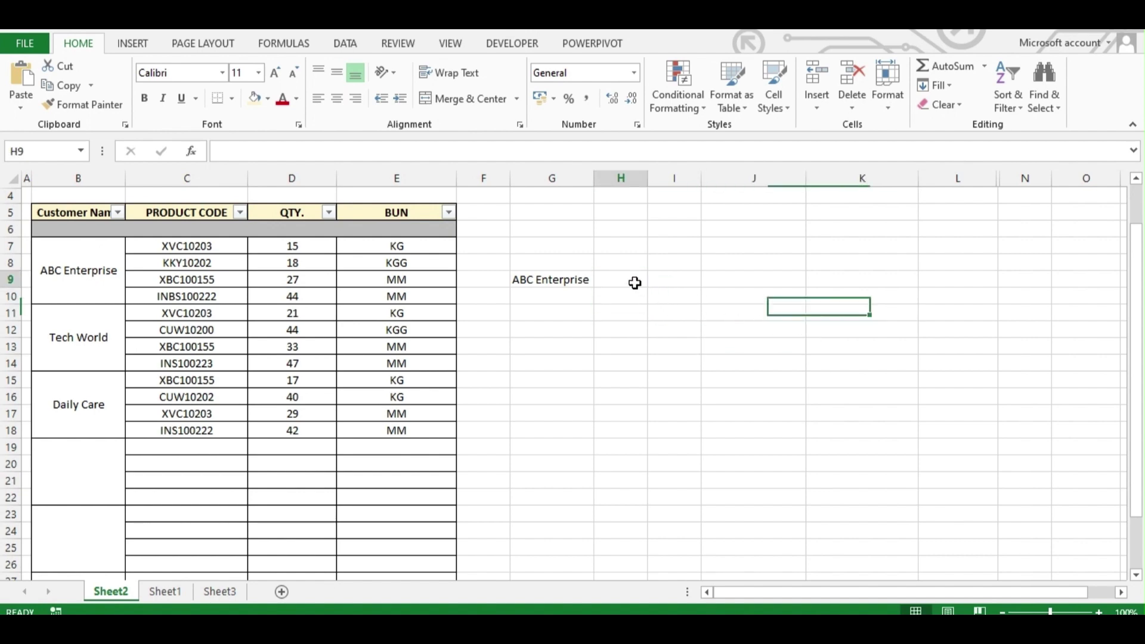
Step: Enter =VLOOKUP(G9,B7:E18,2,FALSE) in H9 to return XVC10203, and widen column H
text(=)
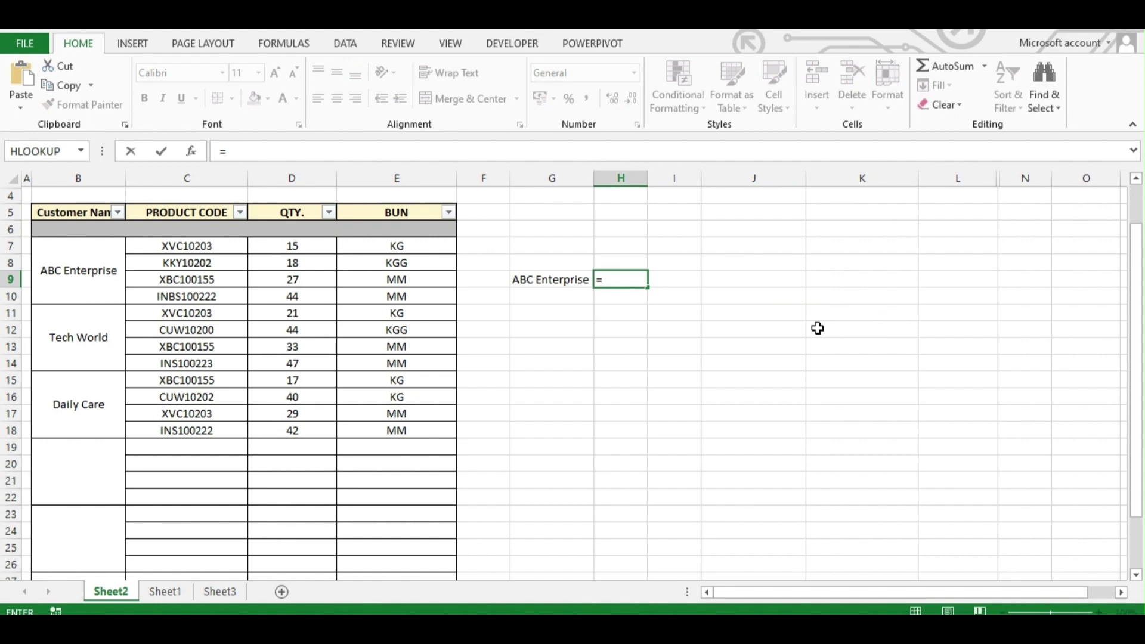
text(vl)
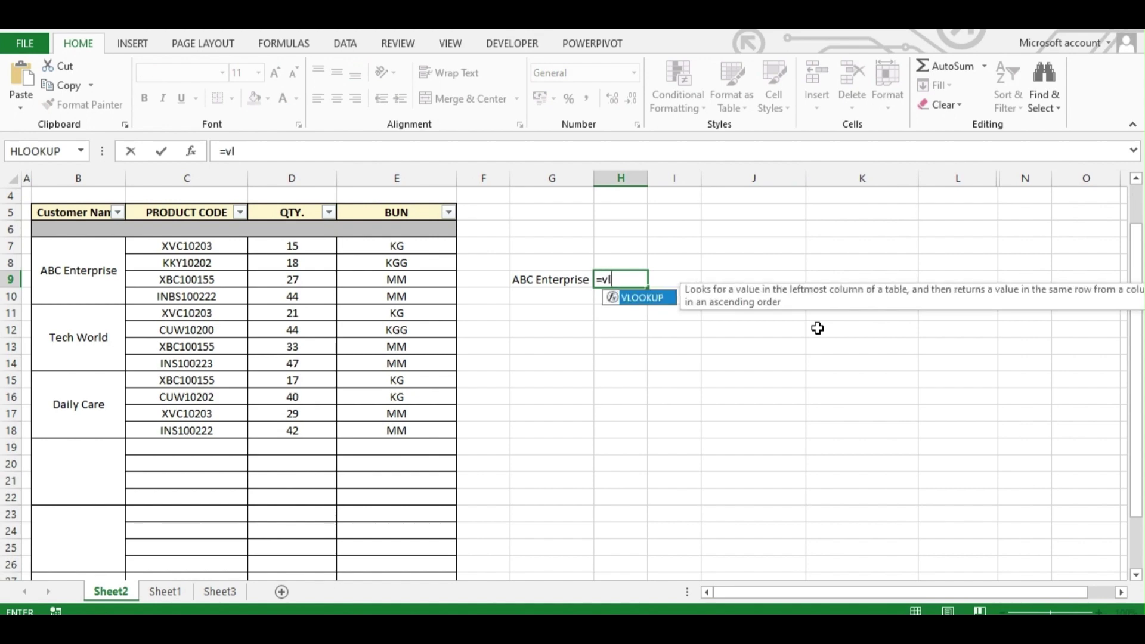
key(Tab)
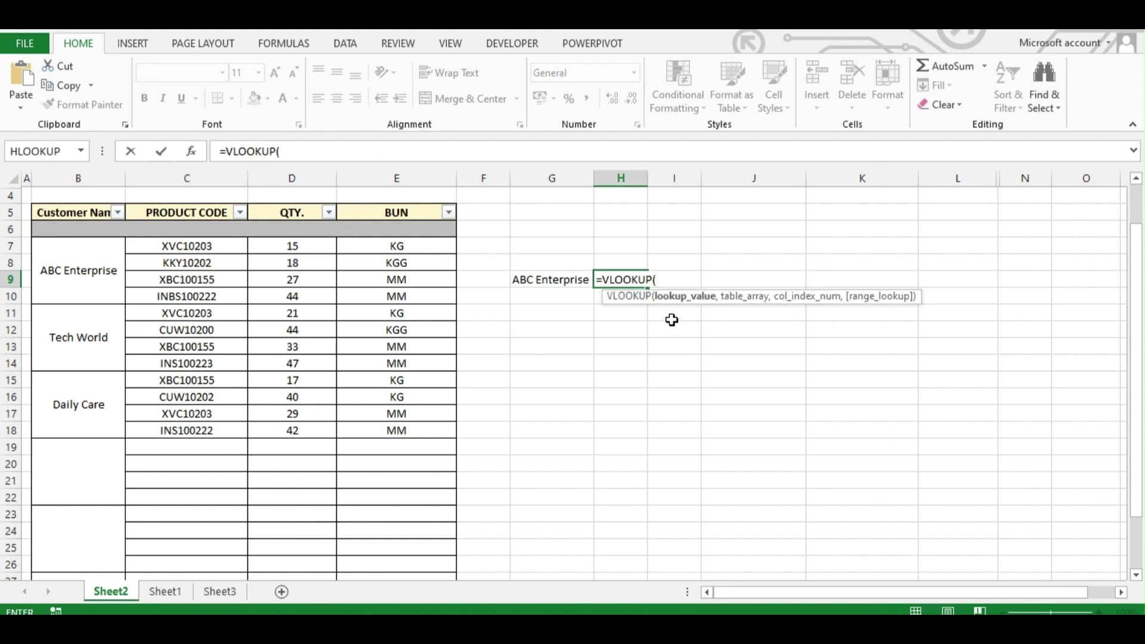
click(540, 278)
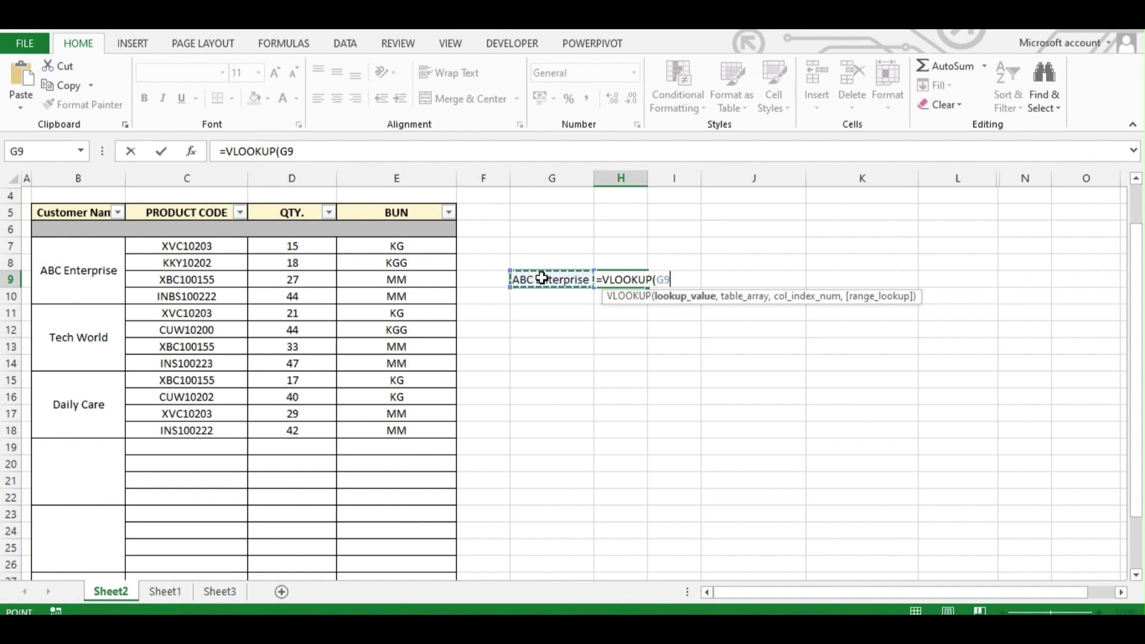
text(,)
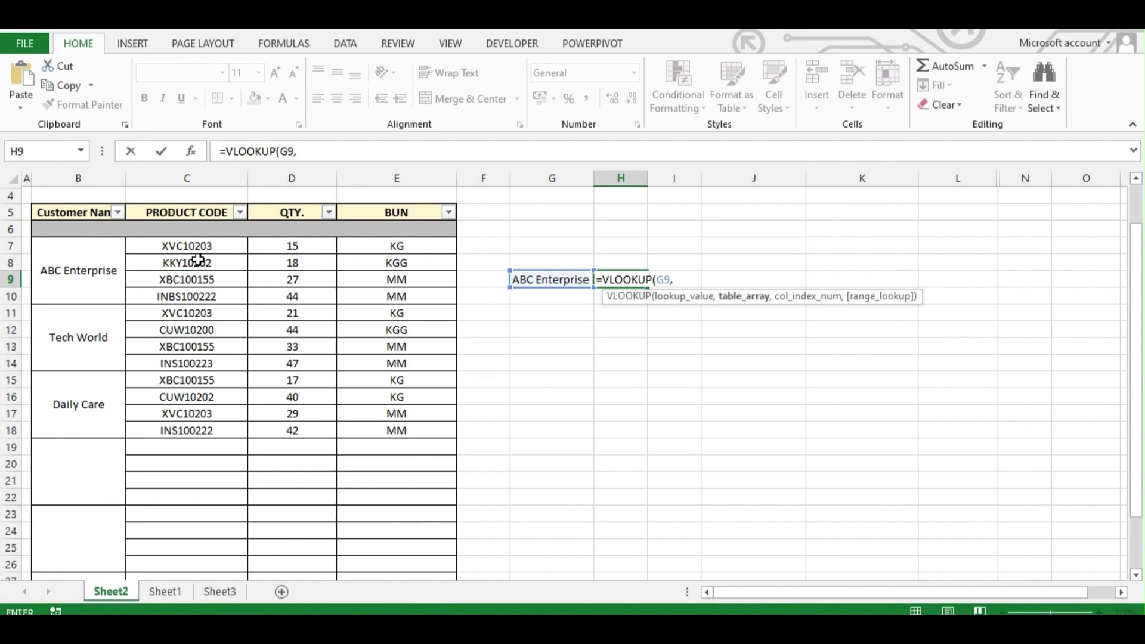
drag(94, 258, 375, 400)
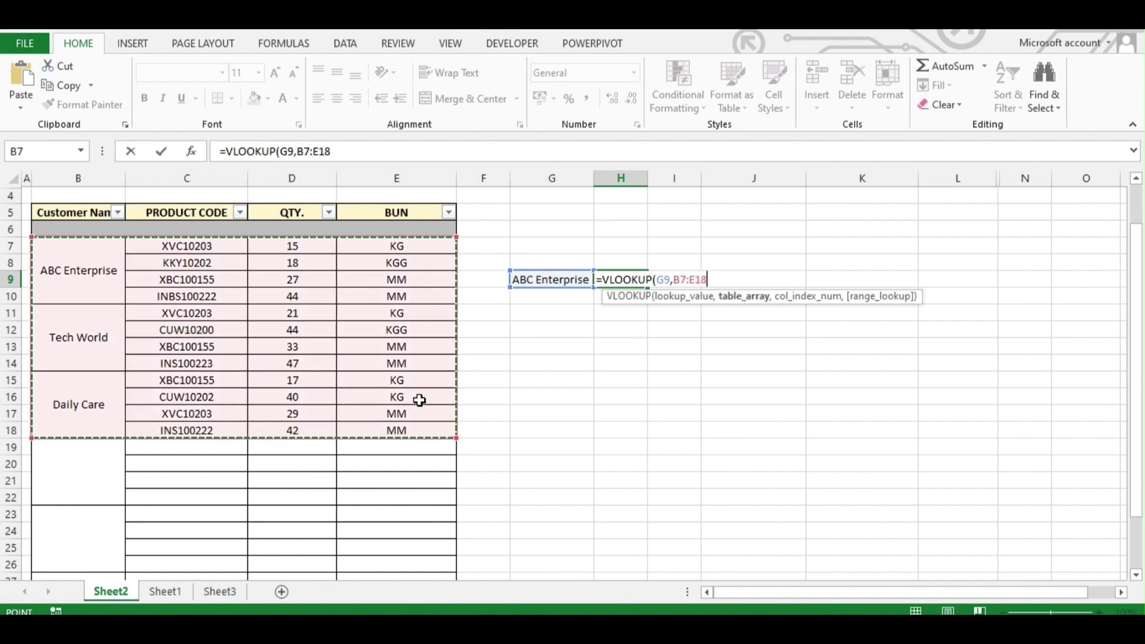
text(,)
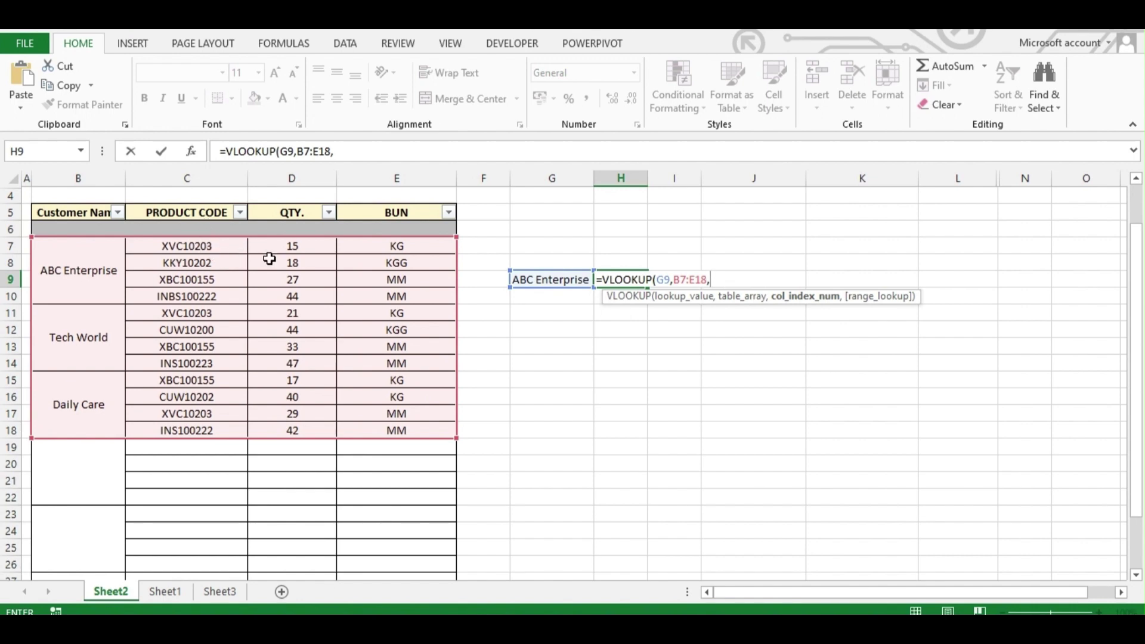
text(,)
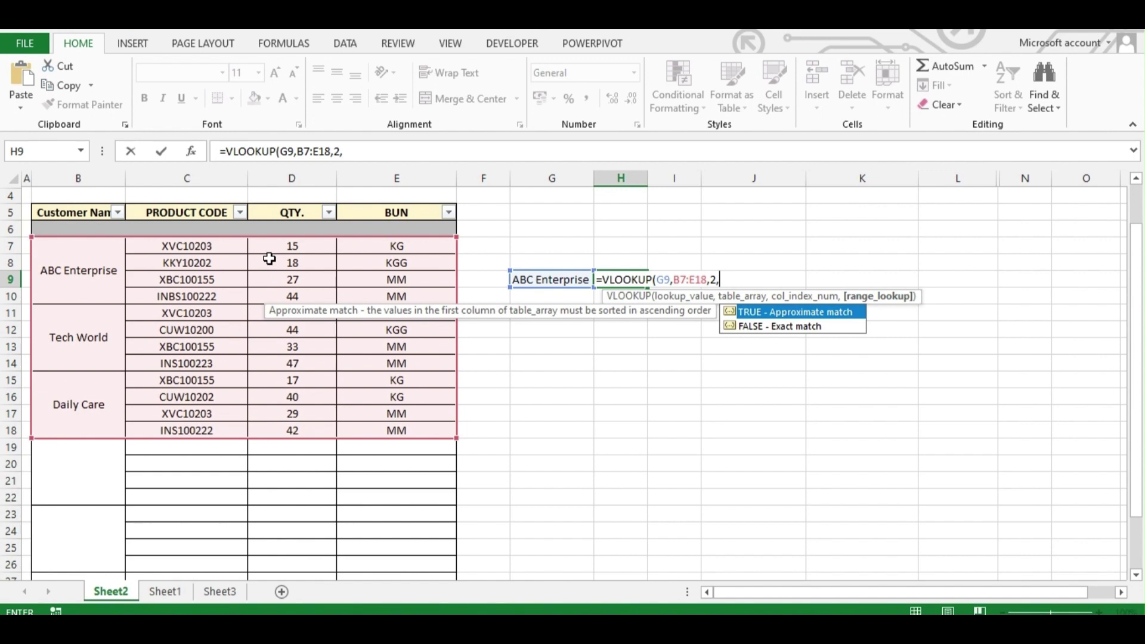
key(Down)
key(Tab)
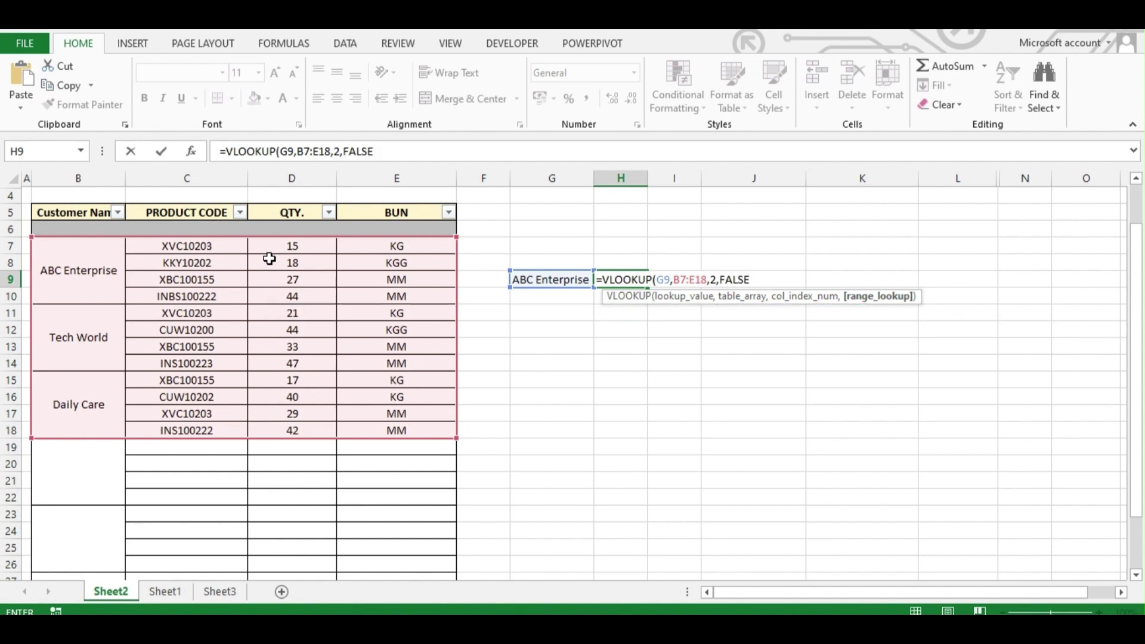
text())
key(Return)
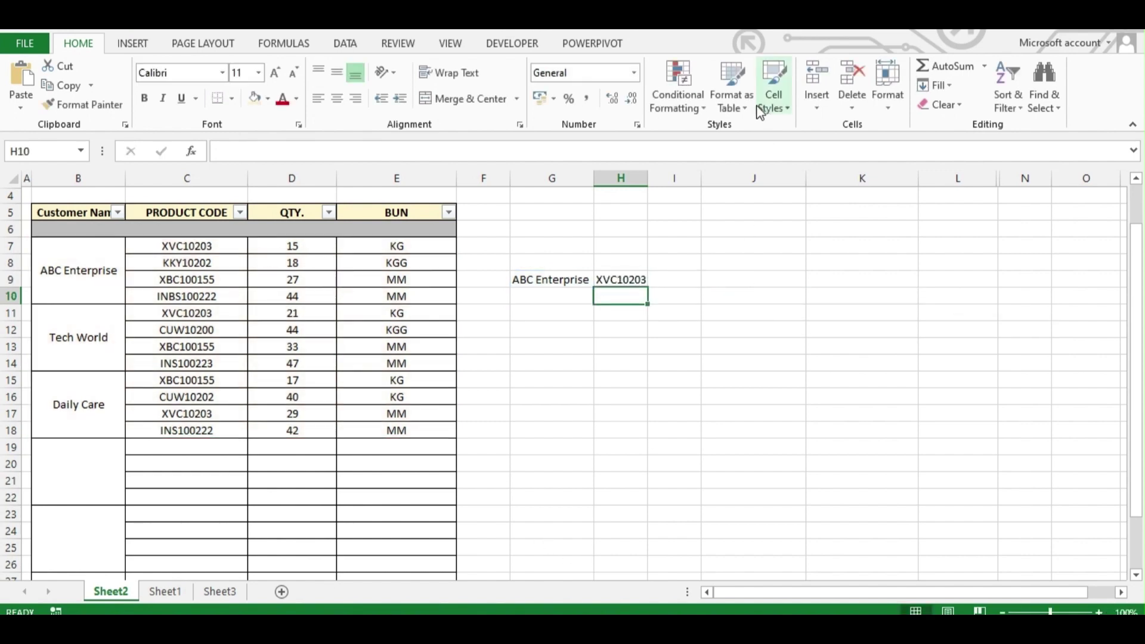
drag(654, 184, 667, 185)
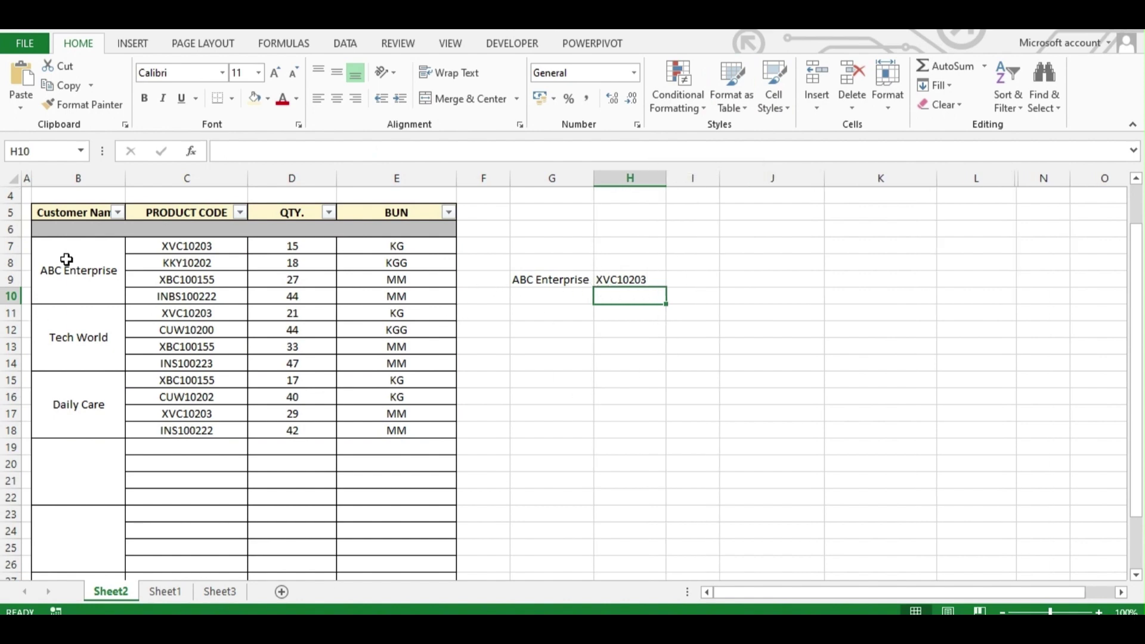
Step: Compare H9's VLOOKUP formula with C7, merged cell B7 and the lookup value in G9
click(599, 282)
click(225, 247)
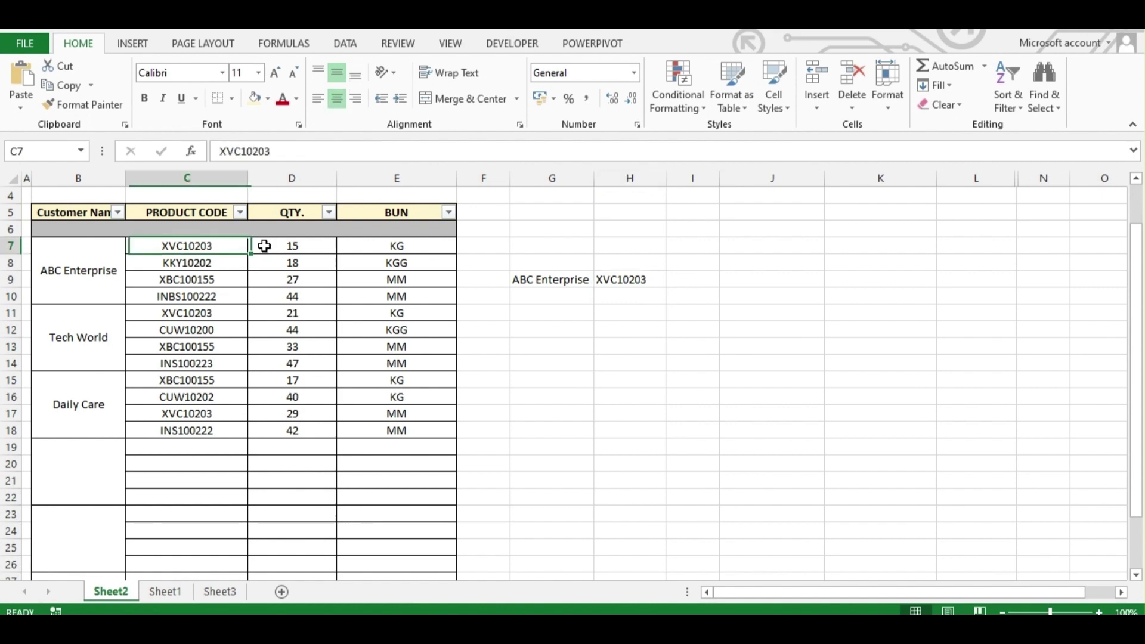
click(84, 275)
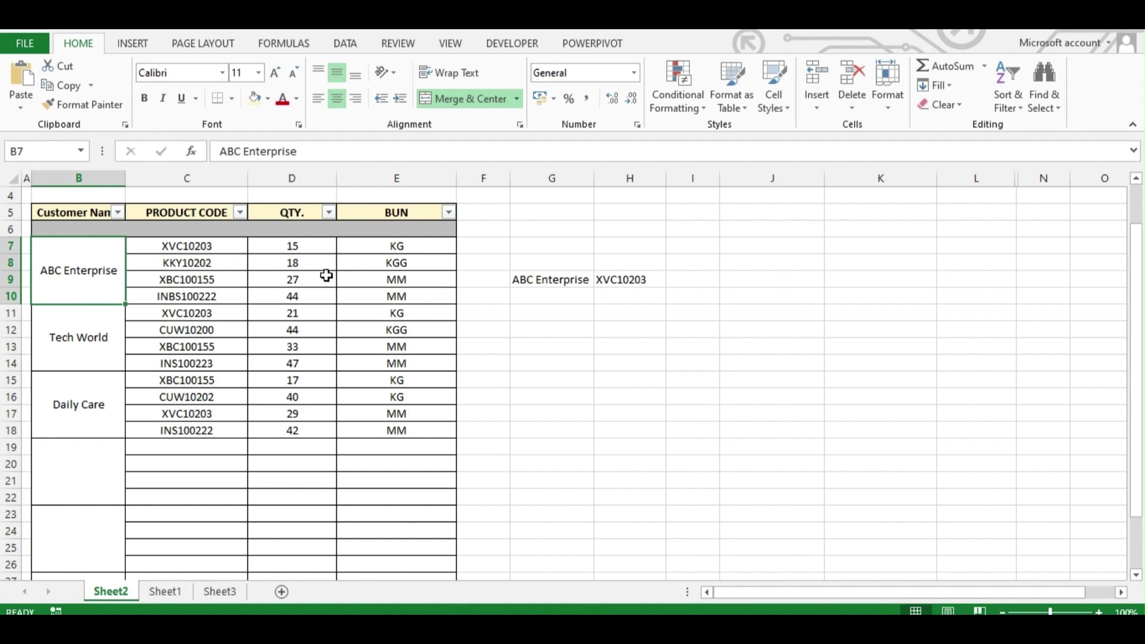
click(582, 276)
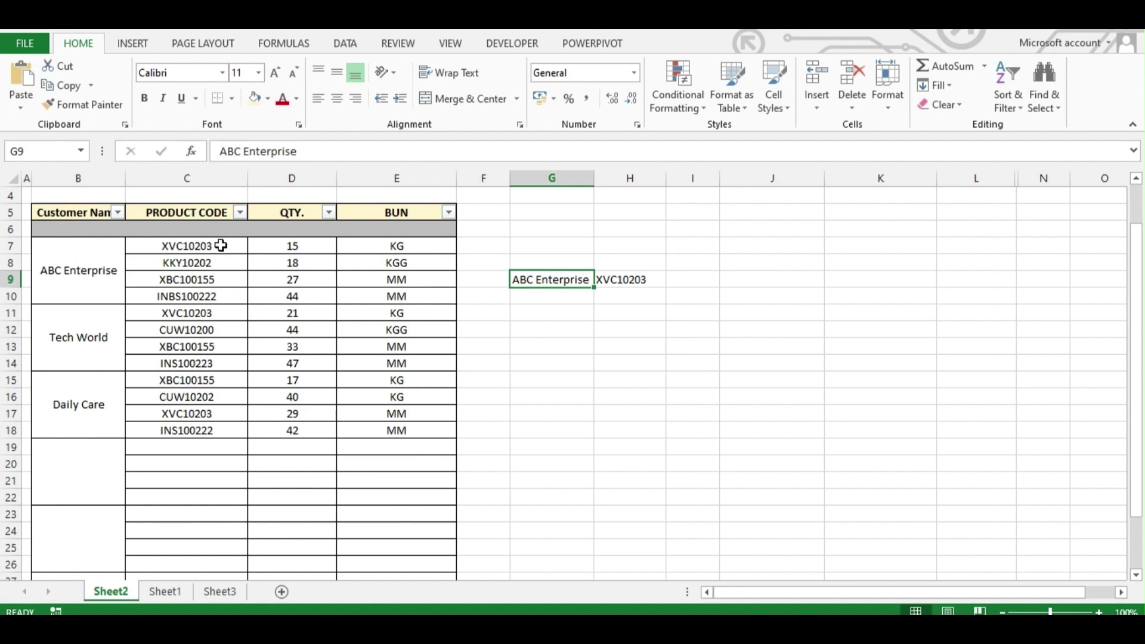
click(618, 282)
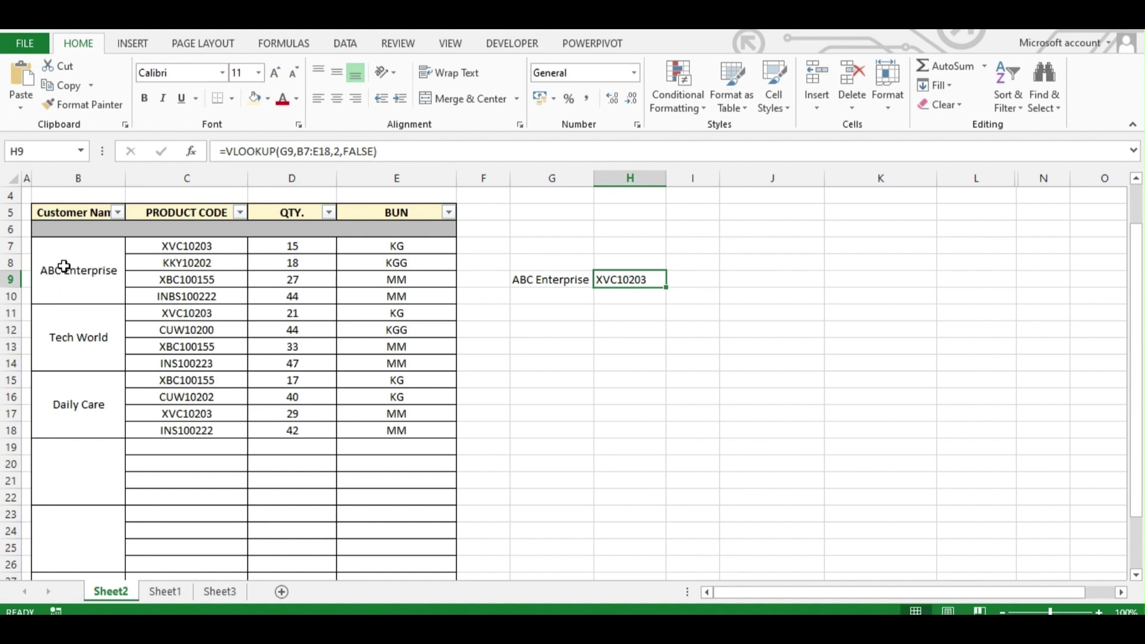
Step: Clear the trial cells G9:I9
click(619, 291)
drag(551, 279, 733, 278)
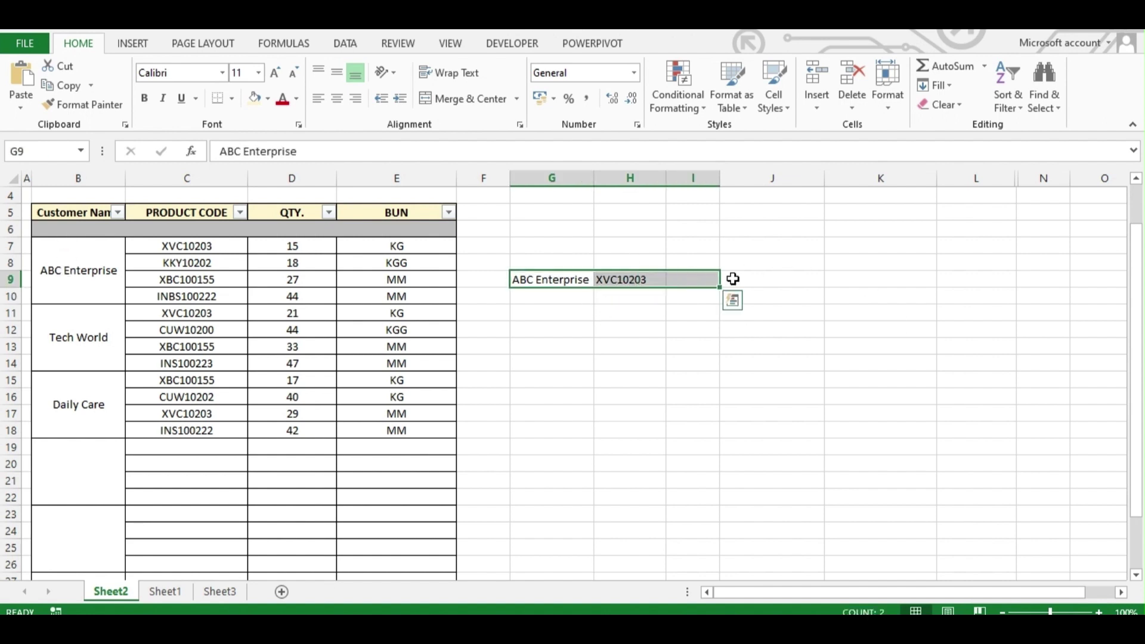
key(Delete)
click(663, 388)
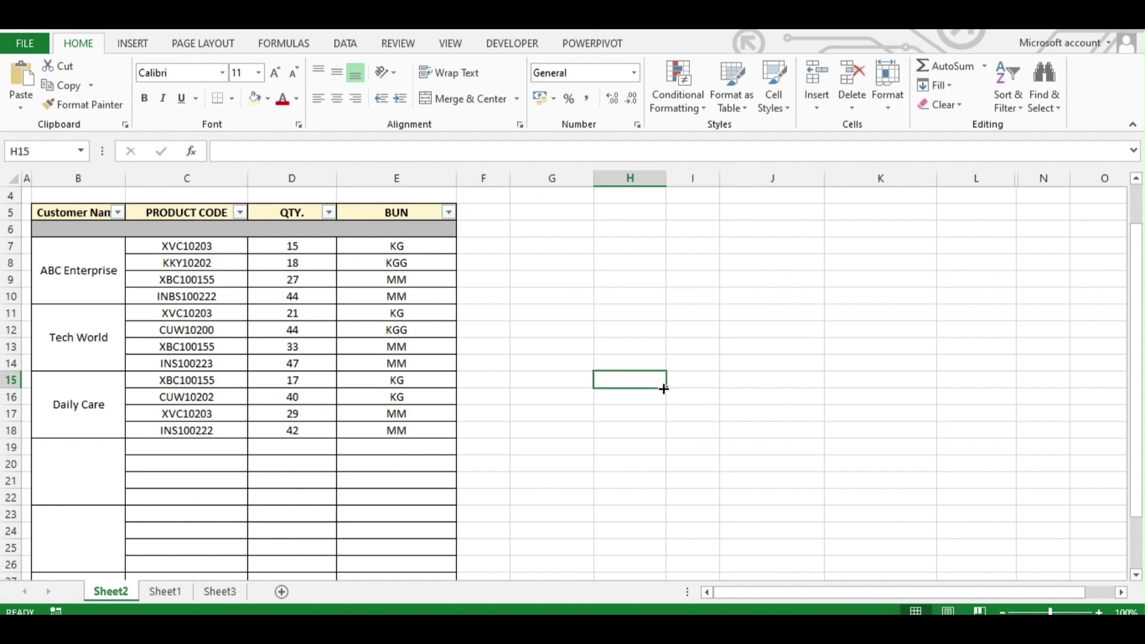
click(166, 592)
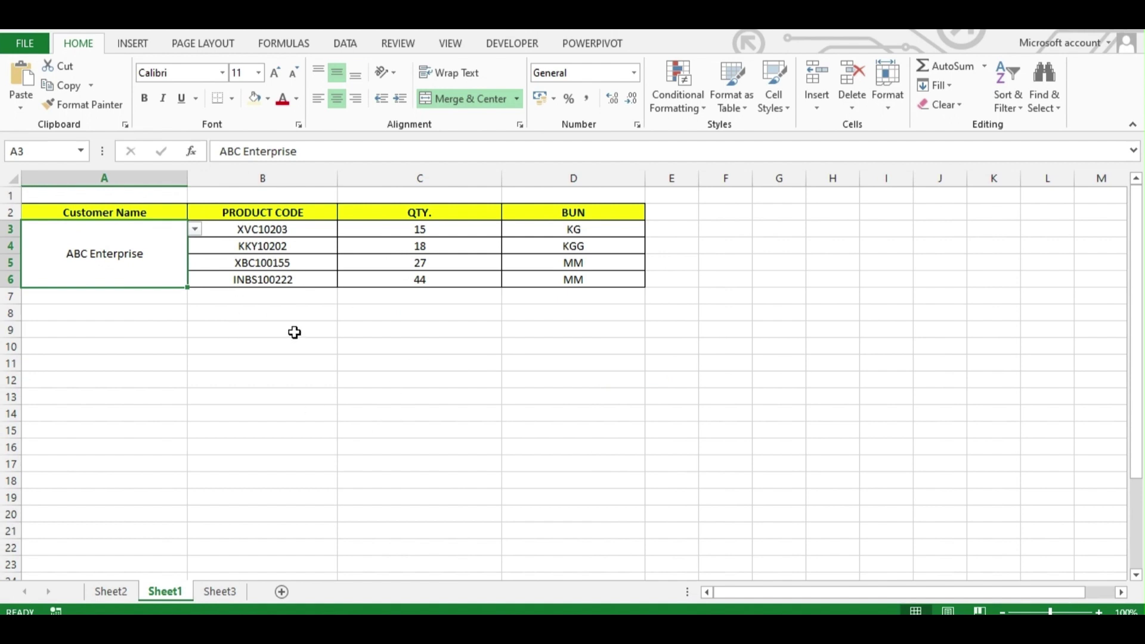
click(295, 232)
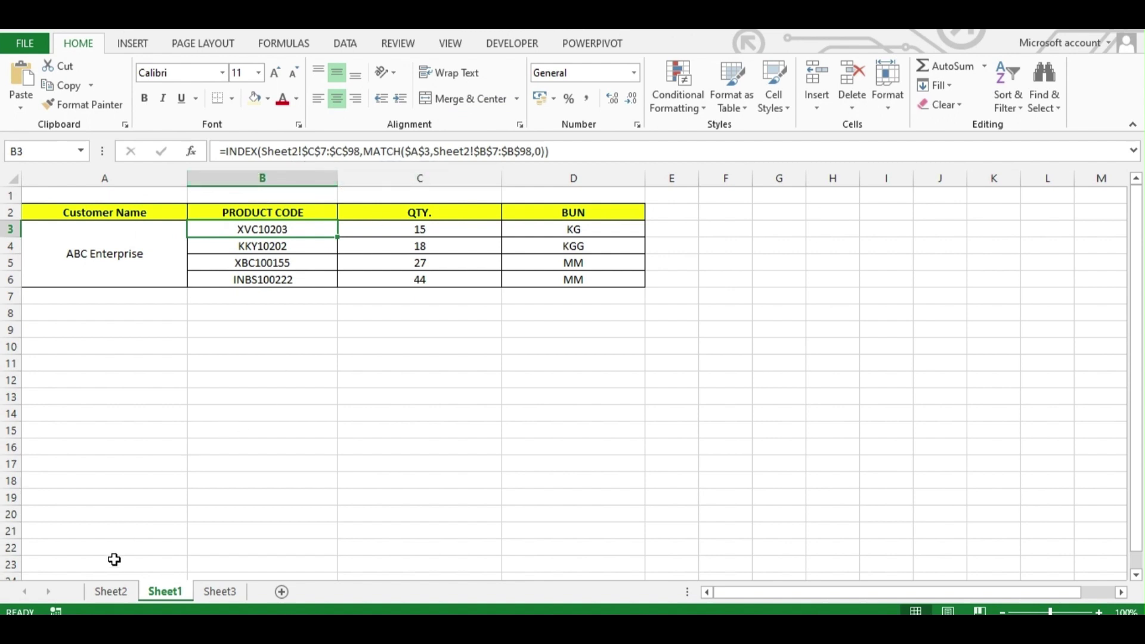
click(117, 592)
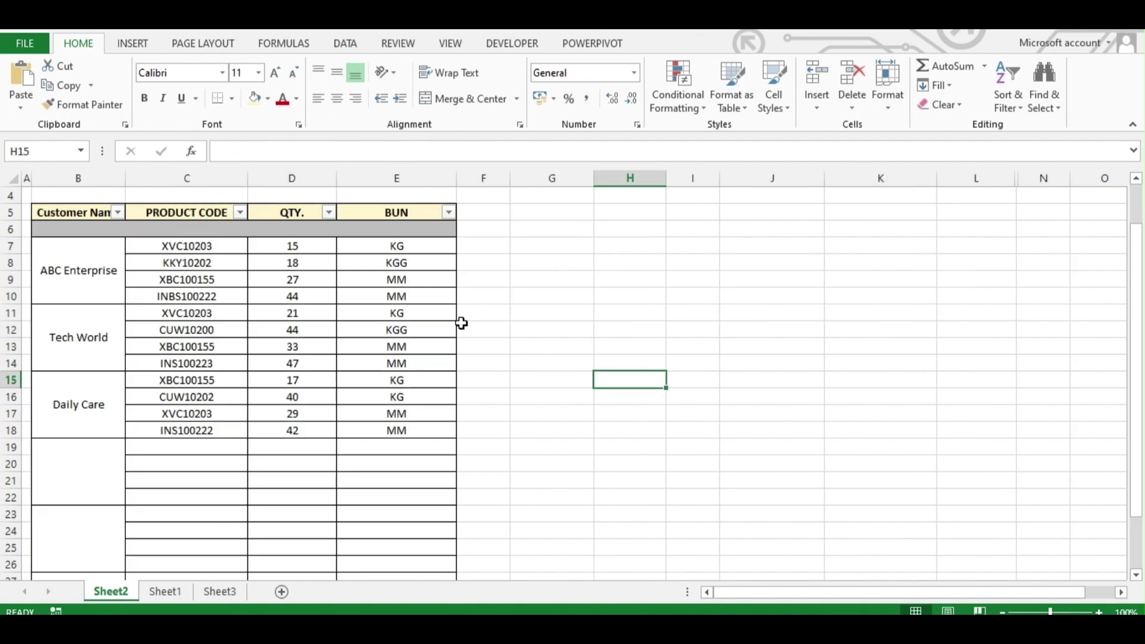
Step: Paste into G11, highlight block C7:E10, and begin an =INDEX formula in G10
click(563, 310)
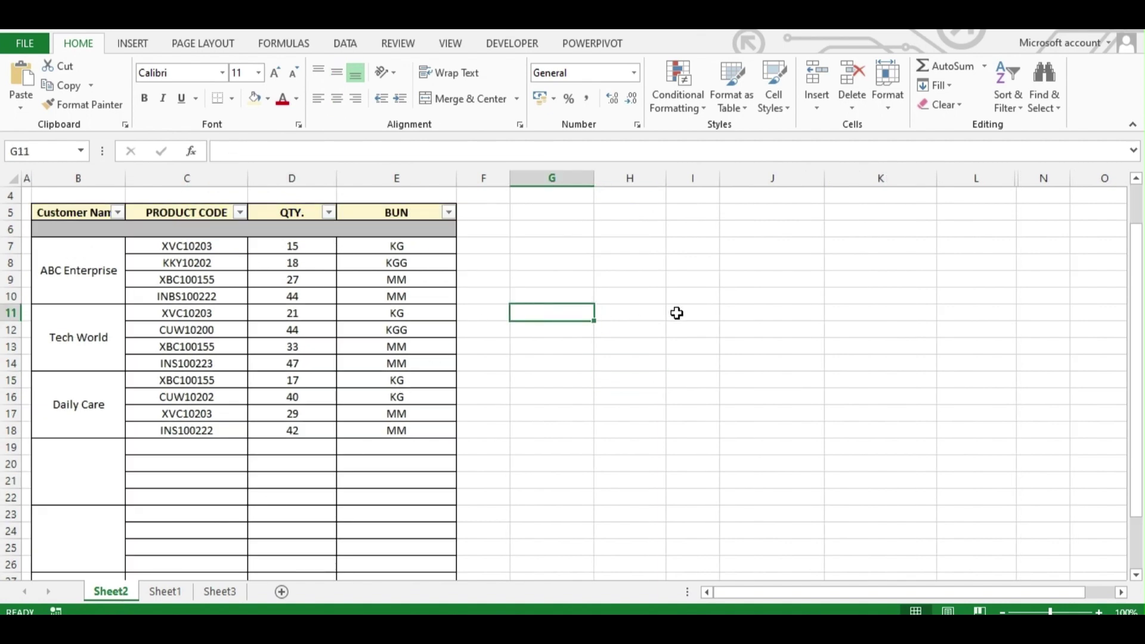
key(Return)
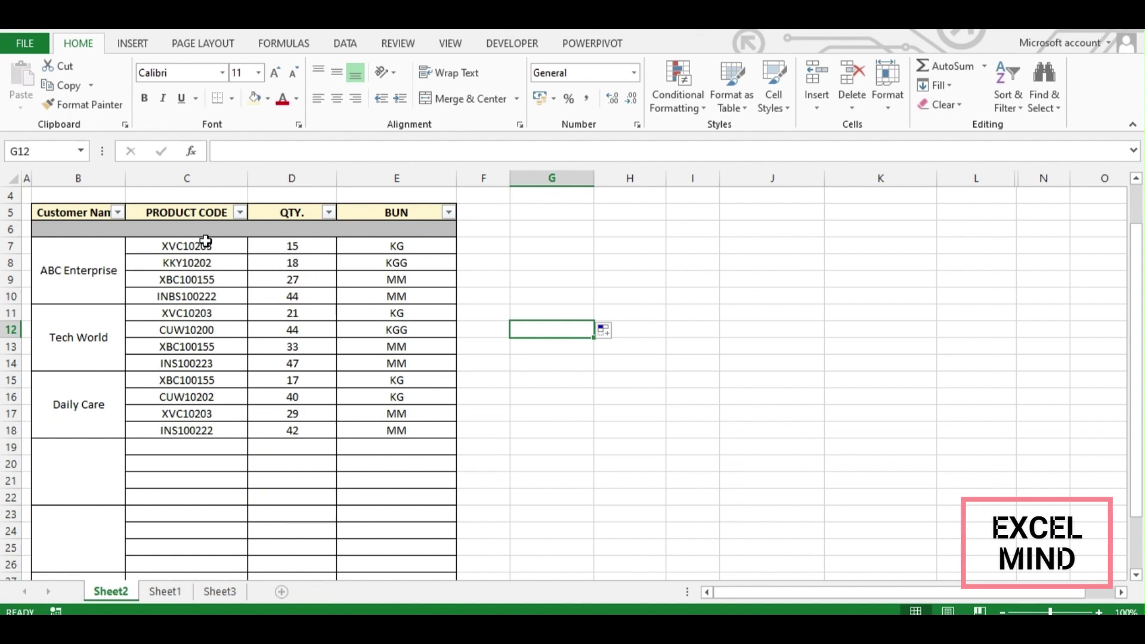
drag(204, 244, 360, 294)
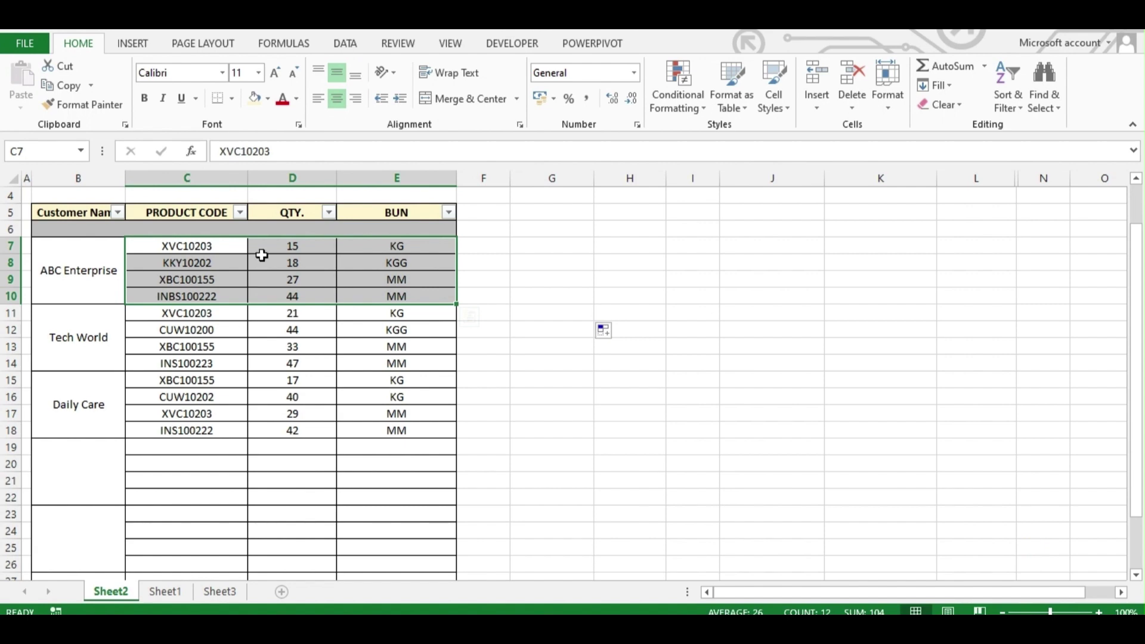
click(301, 269)
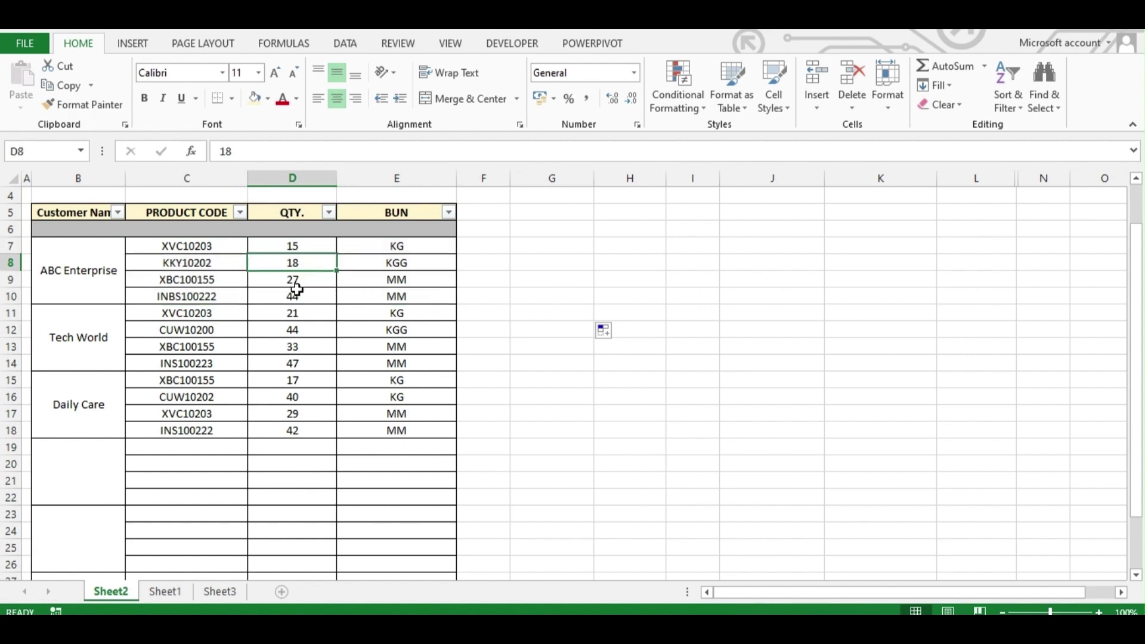
click(540, 295)
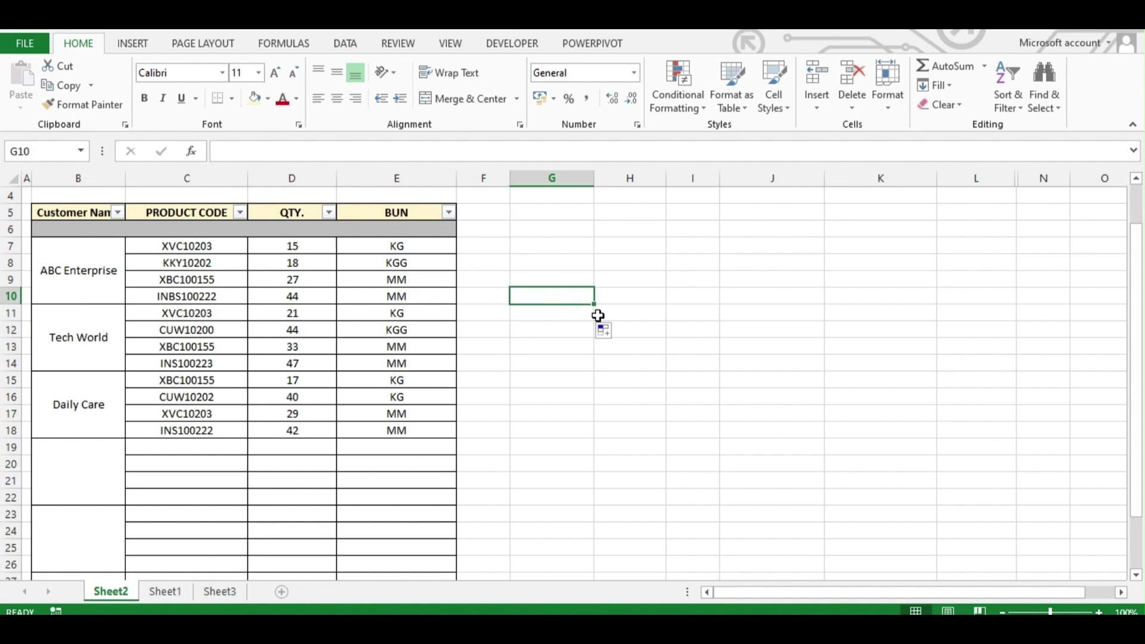
text(=)
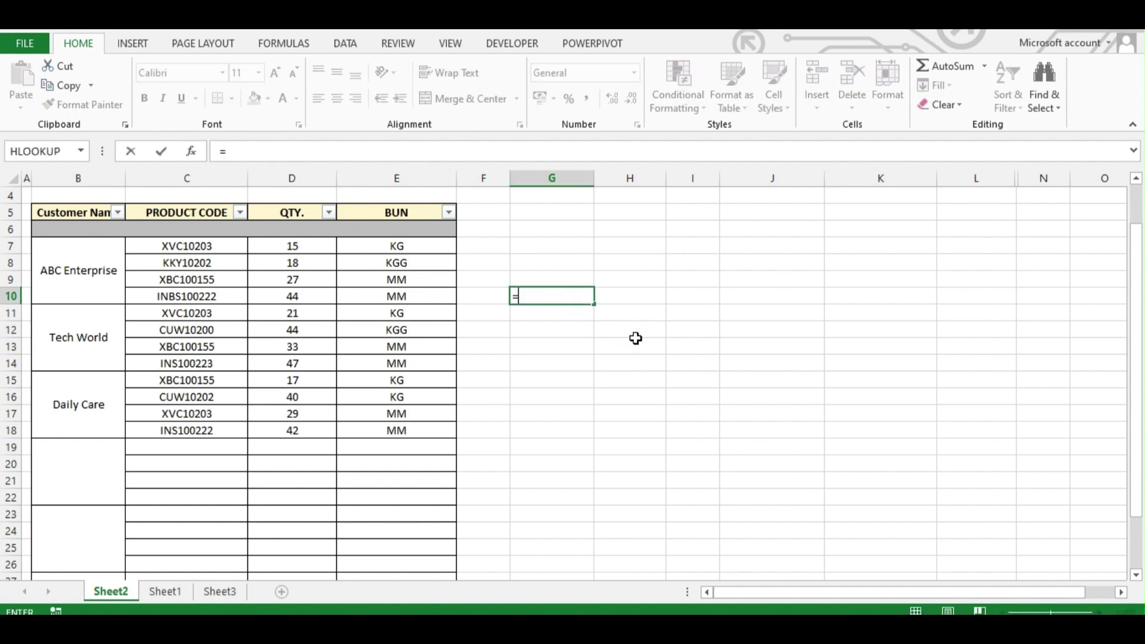
text(inde)
Step: Enter =INDEX(C7:E10,2,2) in G10, returning quantity 18, and compare it with D8
key(Tab)
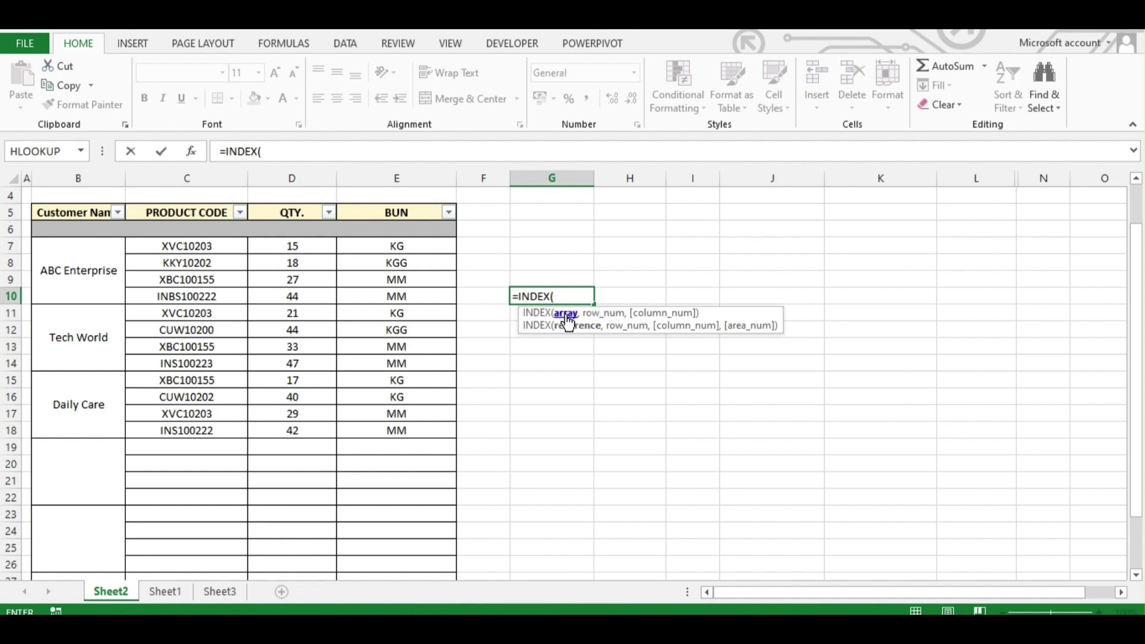
drag(189, 247, 397, 298)
text(,)
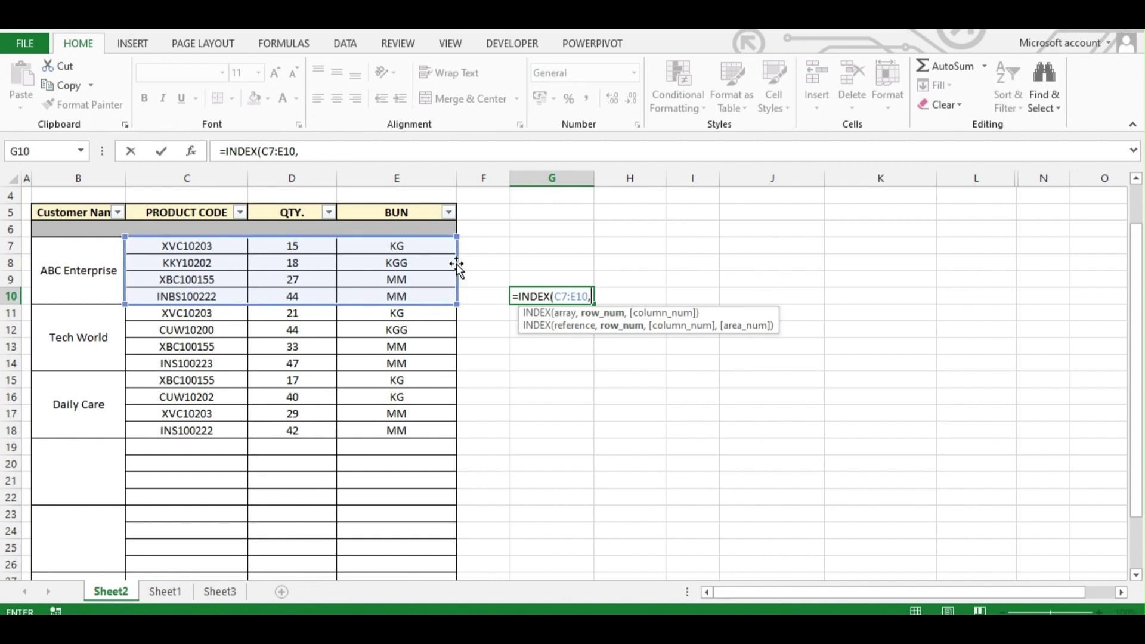
text(,2)
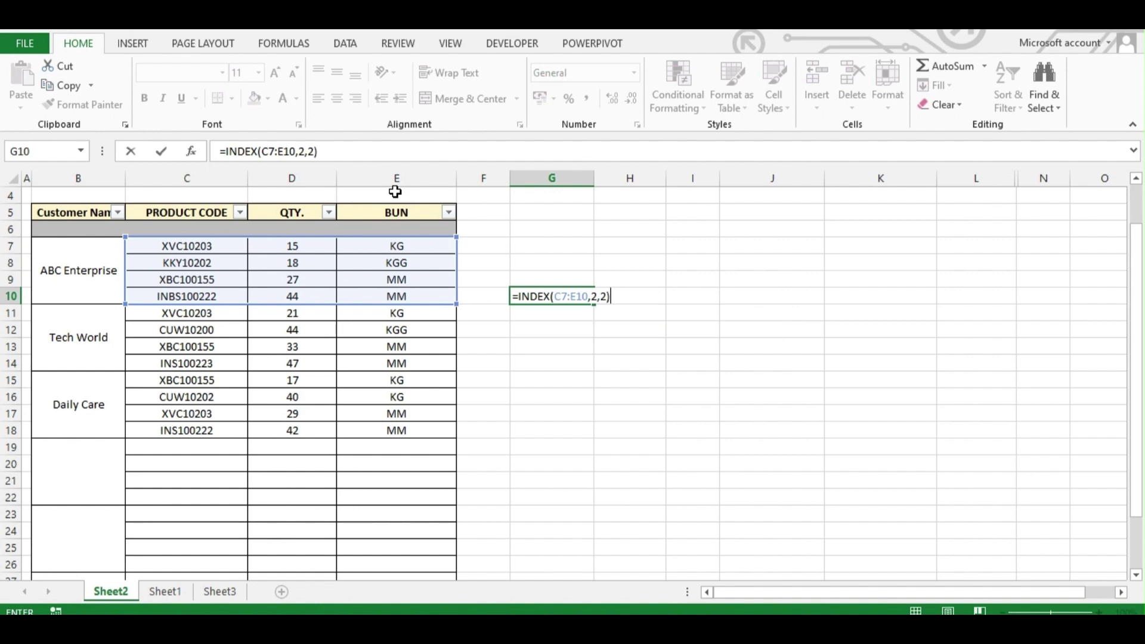
key(Return)
click(303, 263)
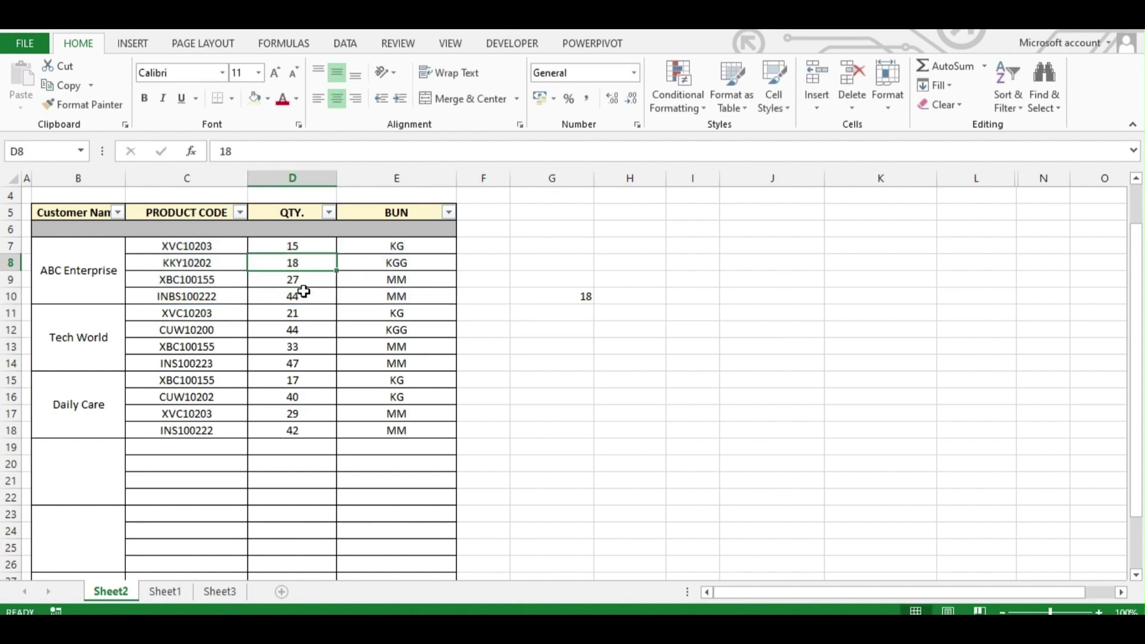
click(537, 296)
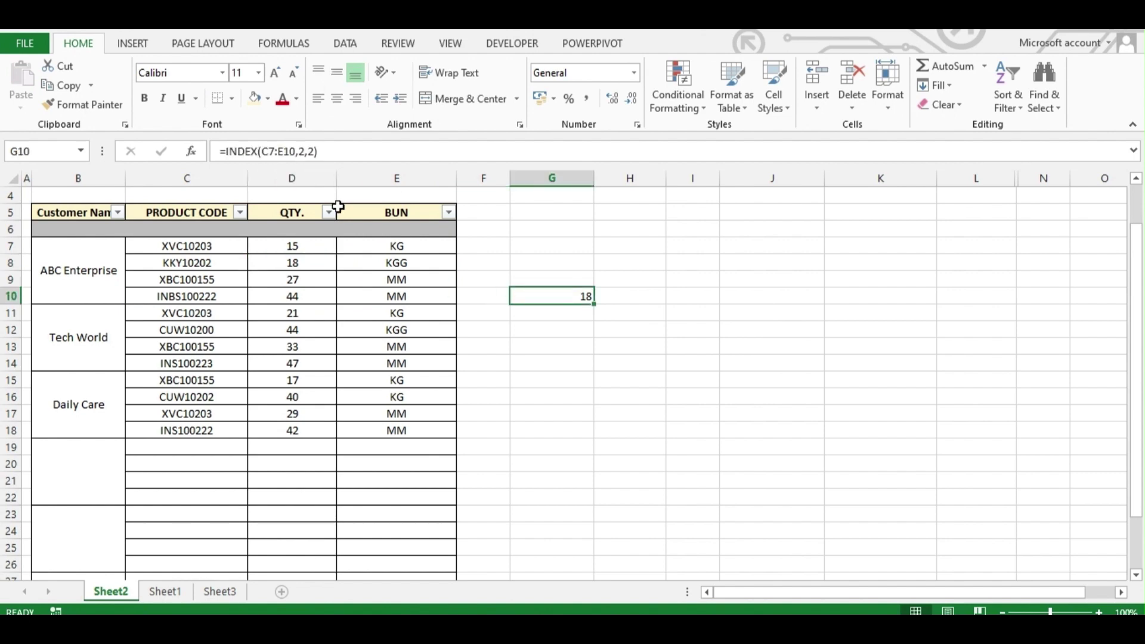
Step: Change G10's column argument to 3 so INDEX returns the unit KGG
click(310, 154)
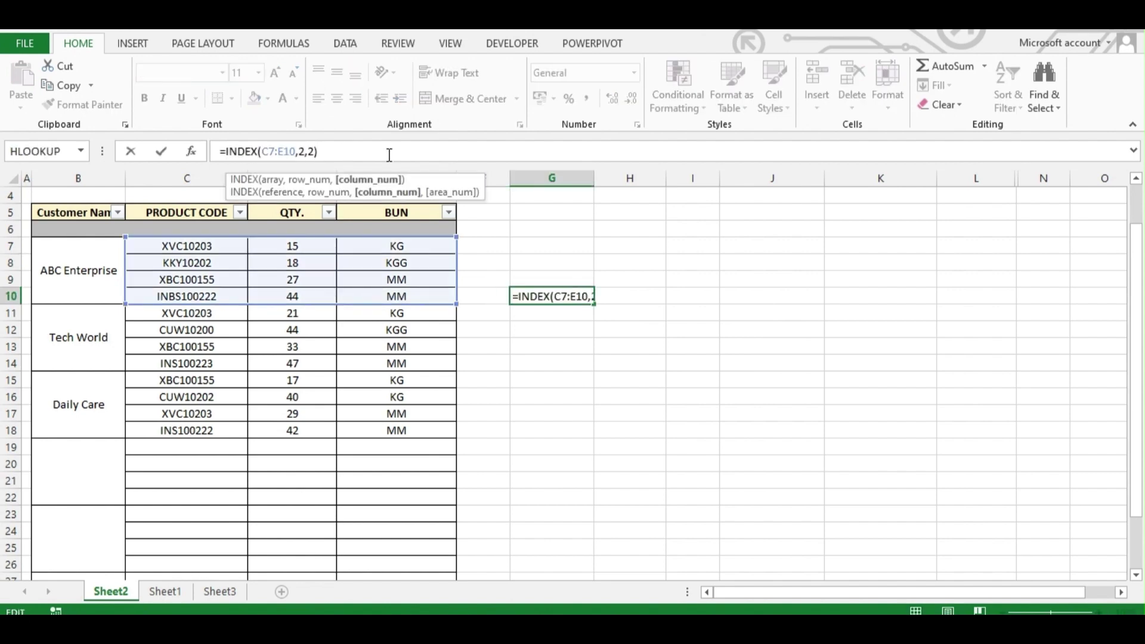
key(BackSpace)
text(3)
key(Return)
click(419, 265)
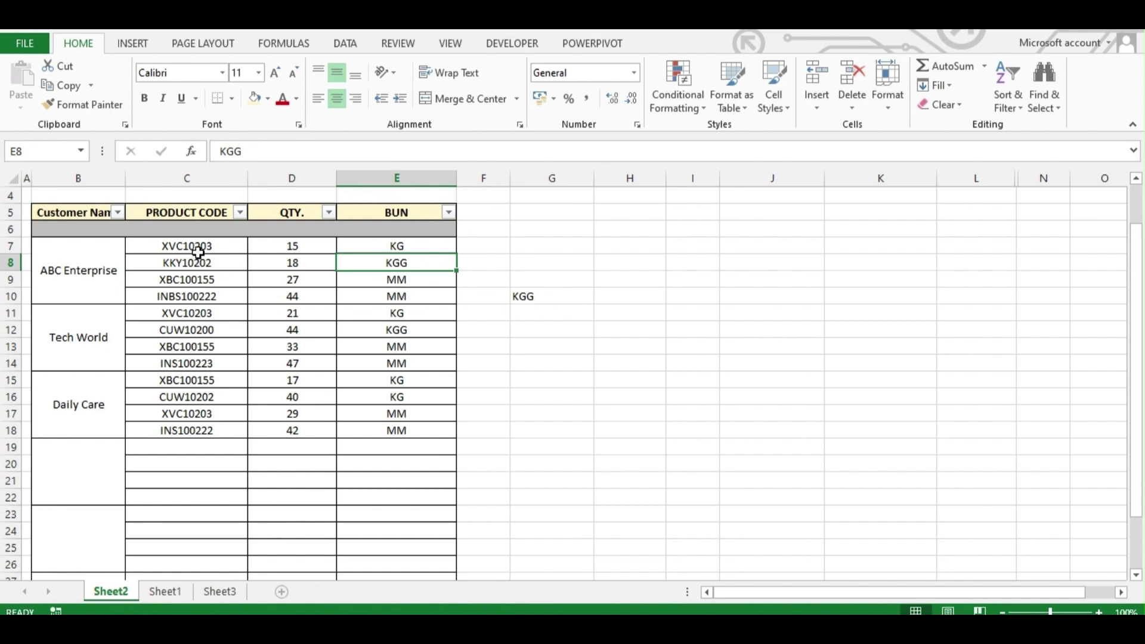
Step: Compare with KGG in E8 and KKY10202 in C8, then clear G10
drag(193, 246, 421, 299)
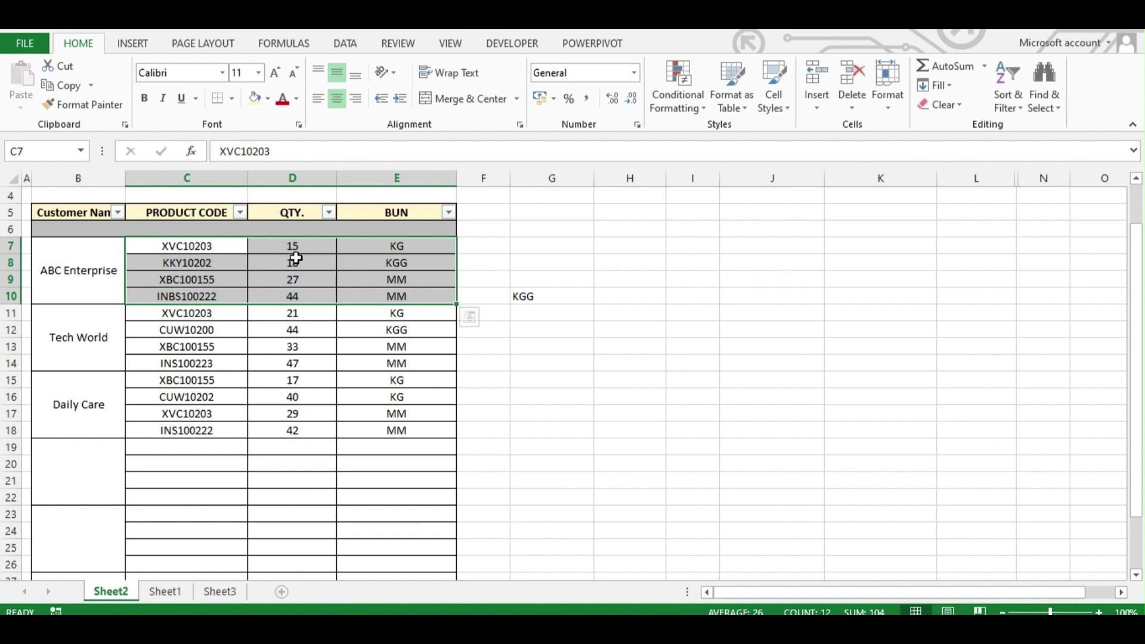
click(407, 261)
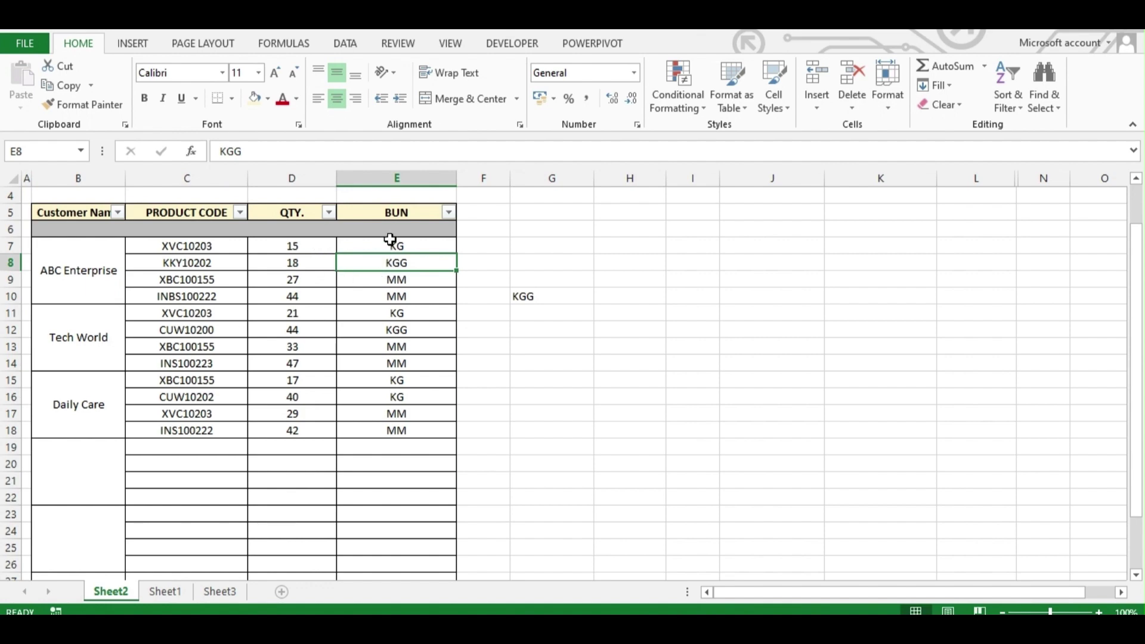
click(233, 257)
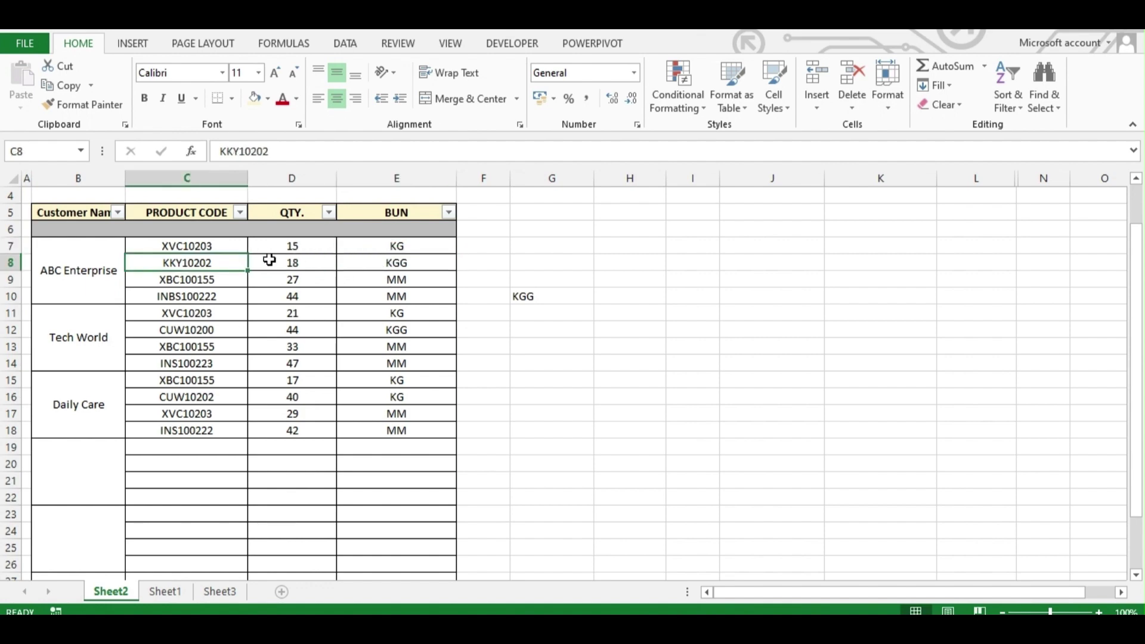
click(573, 301)
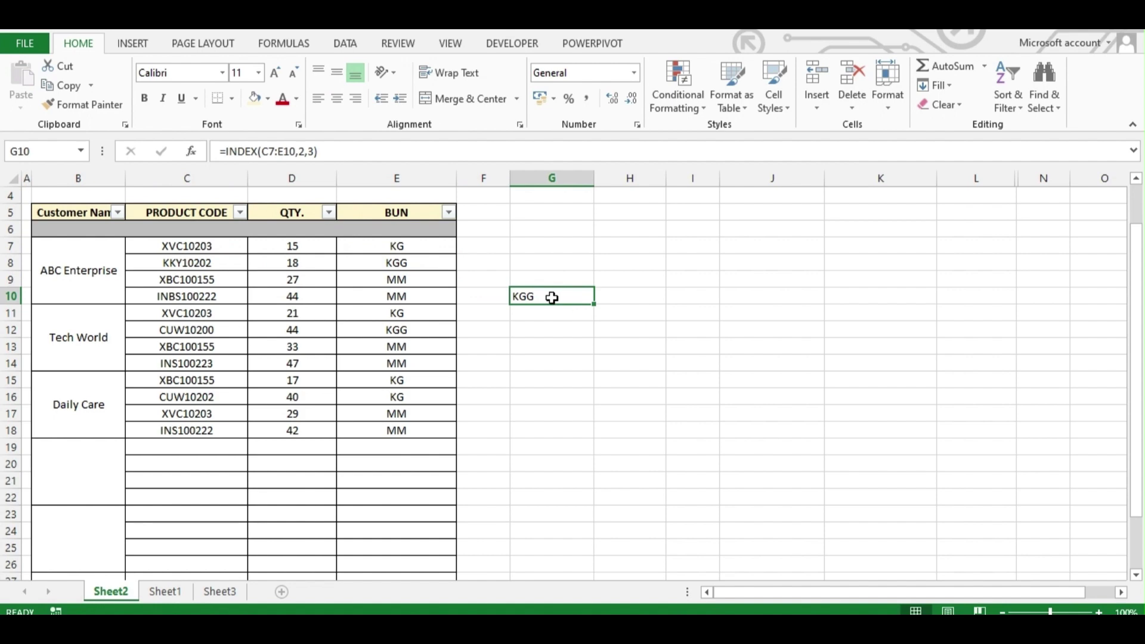
key(Delete)
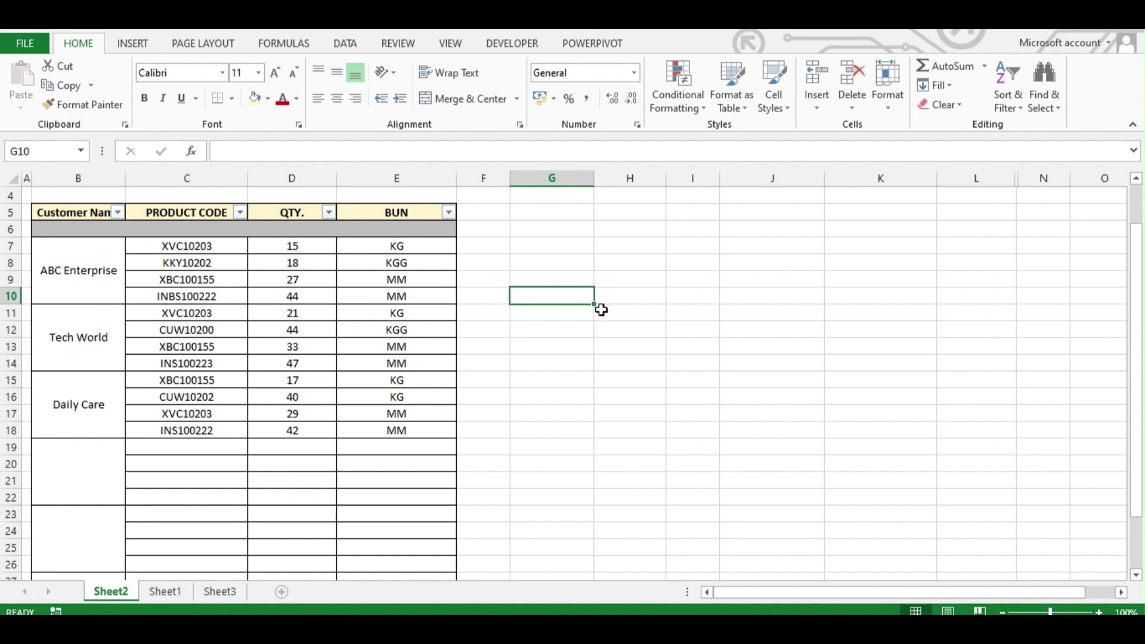
Step: Highlight the product codes C8:C10 and select G9 for the lookup value
click(644, 296)
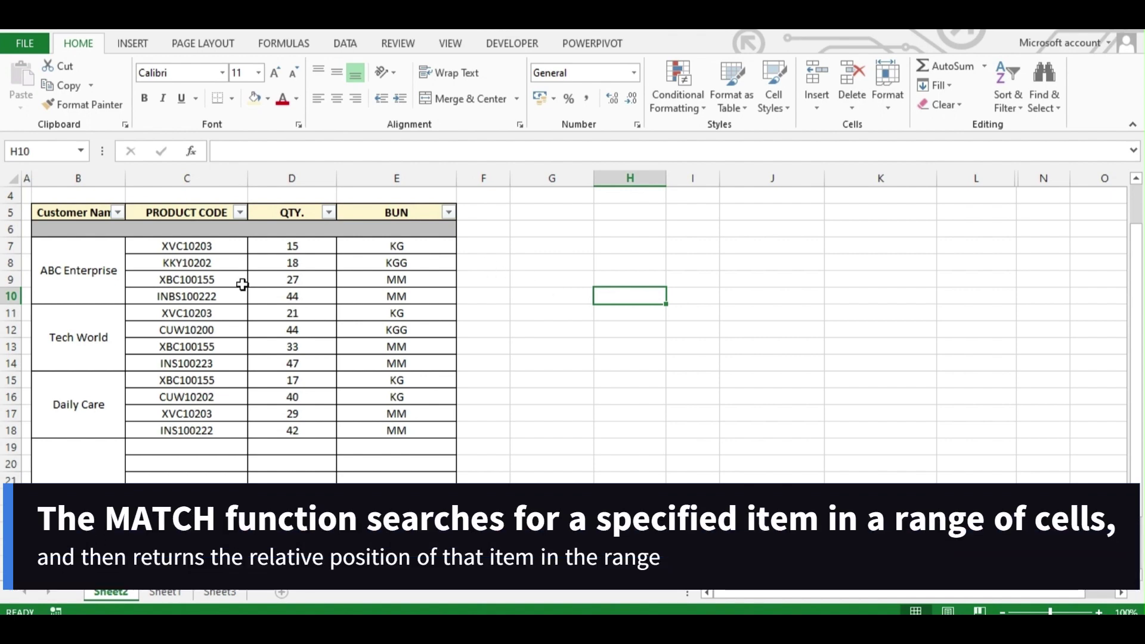
drag(222, 263, 224, 295)
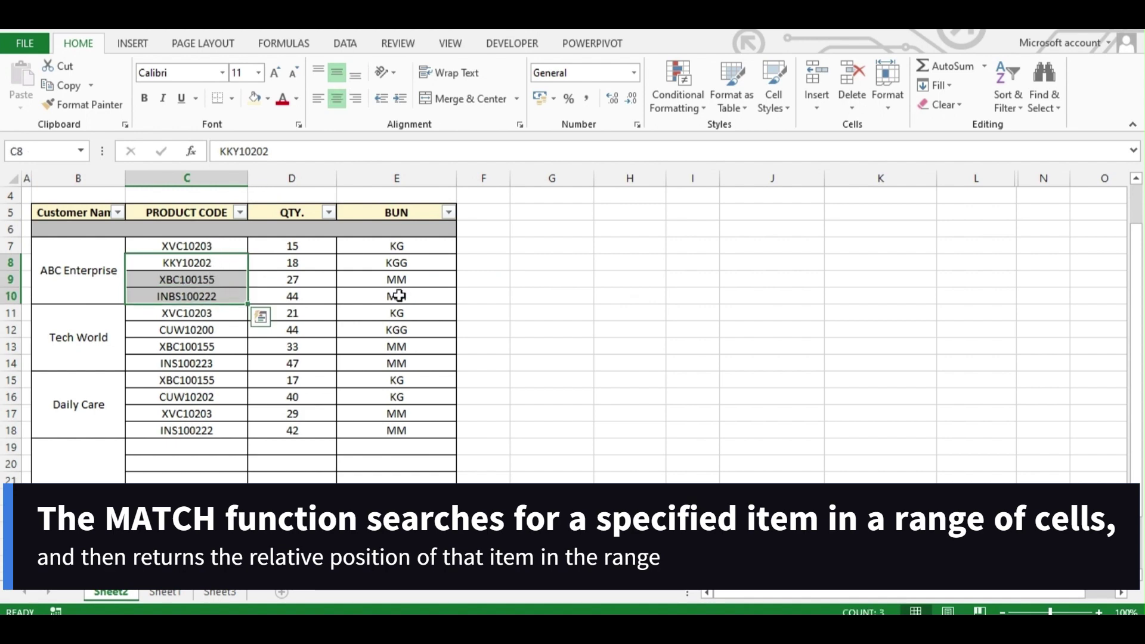
click(612, 283)
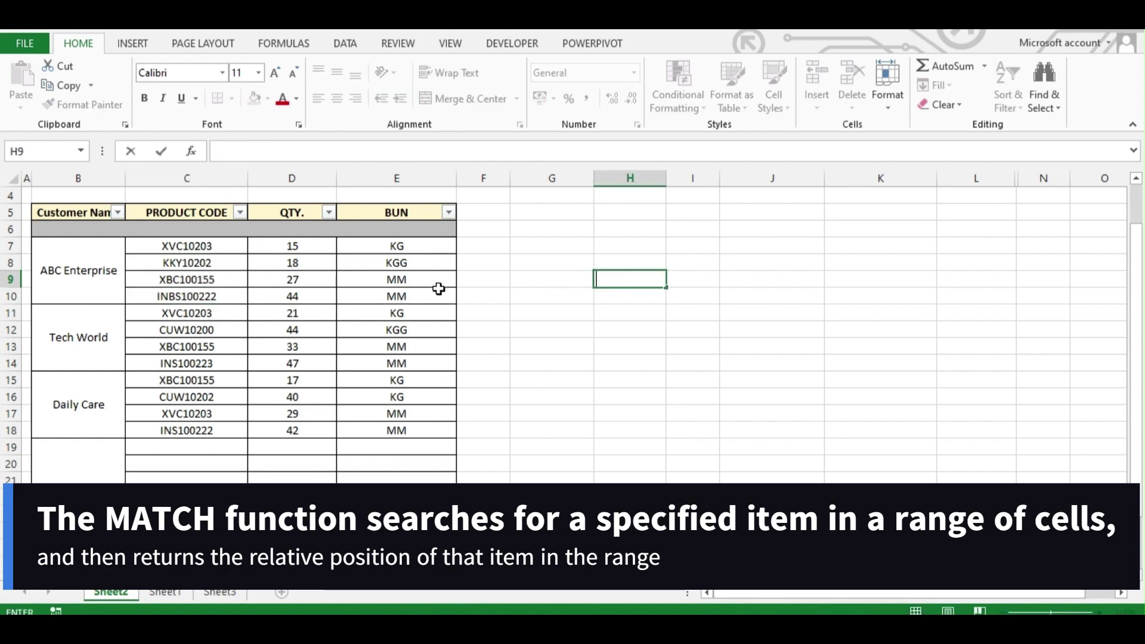
click(571, 280)
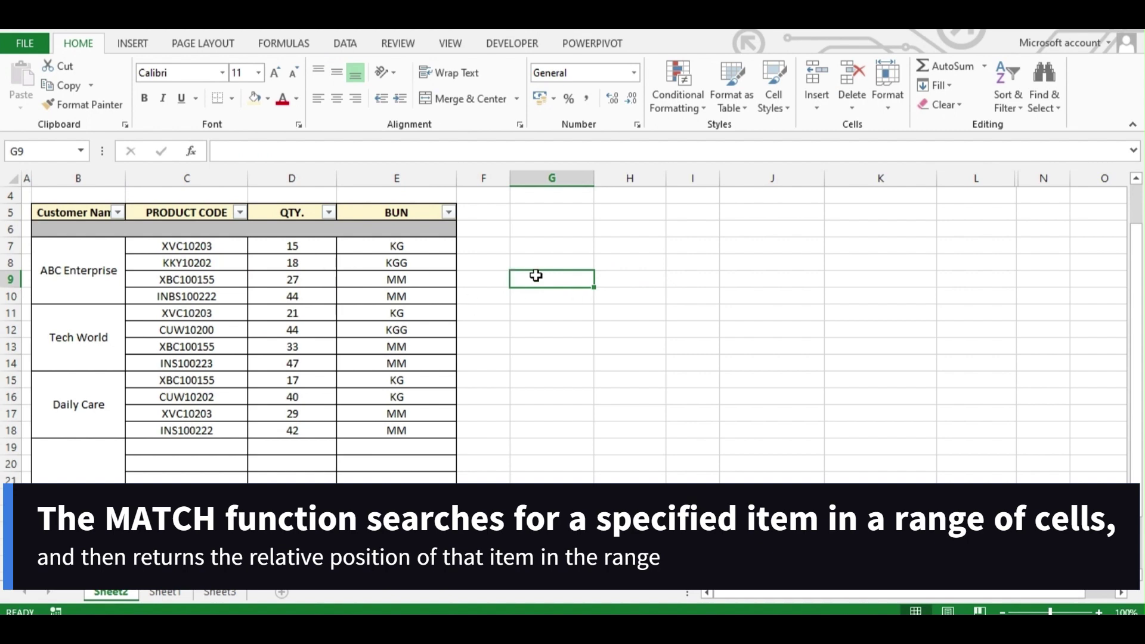
Step: Copy product code KKY10202 from C8 and paste it into G9
click(205, 263)
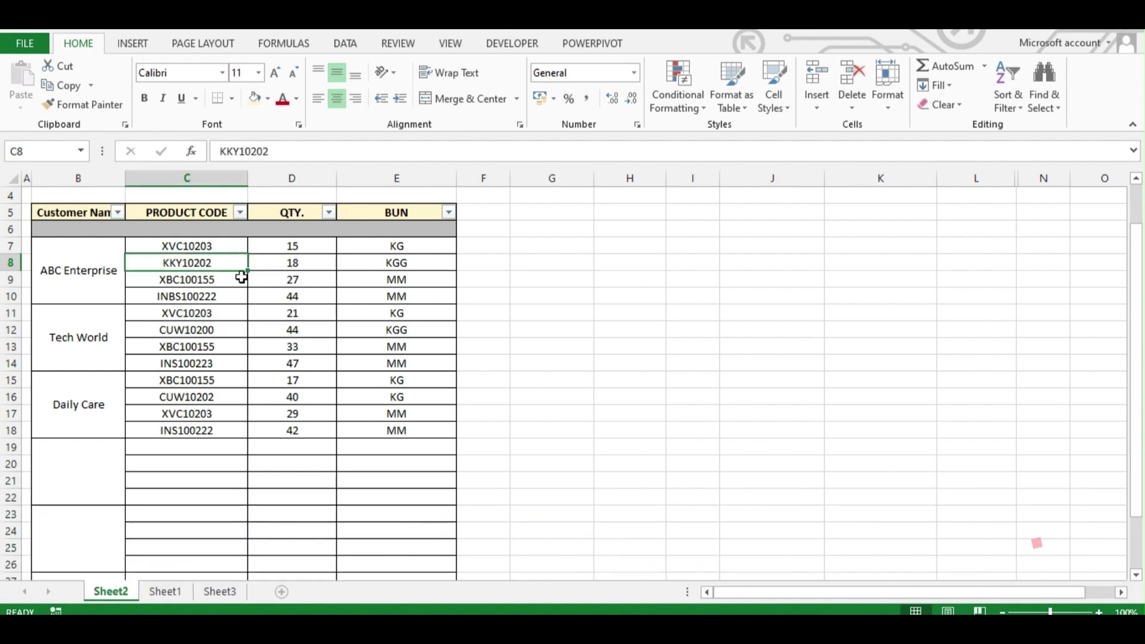
key(ctrl+c)
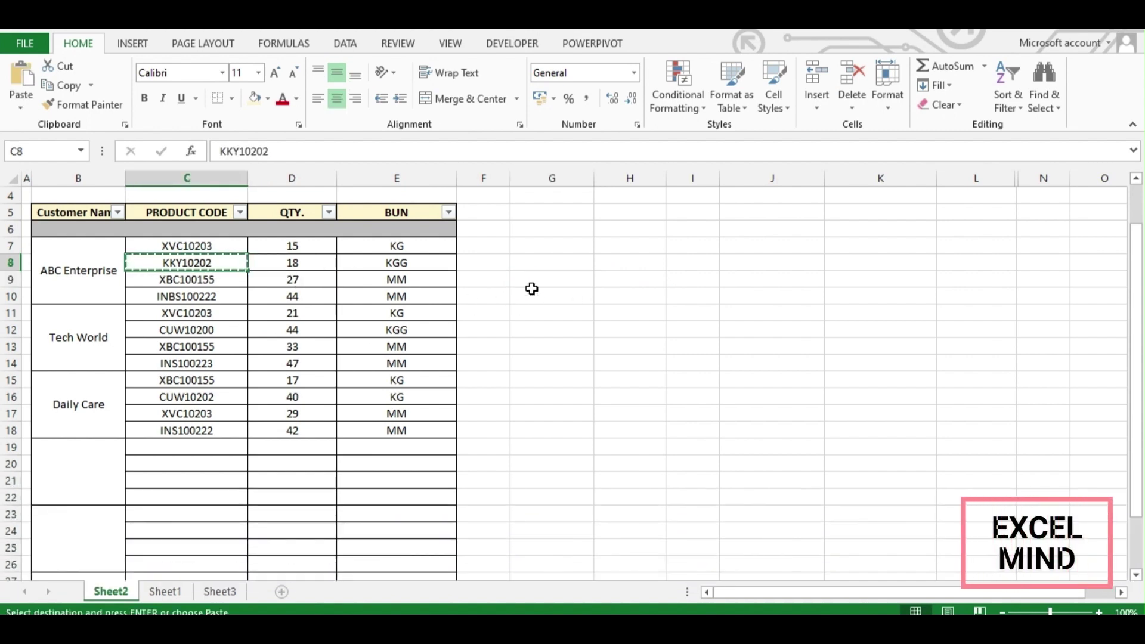
click(548, 281)
key(ctrl+v)
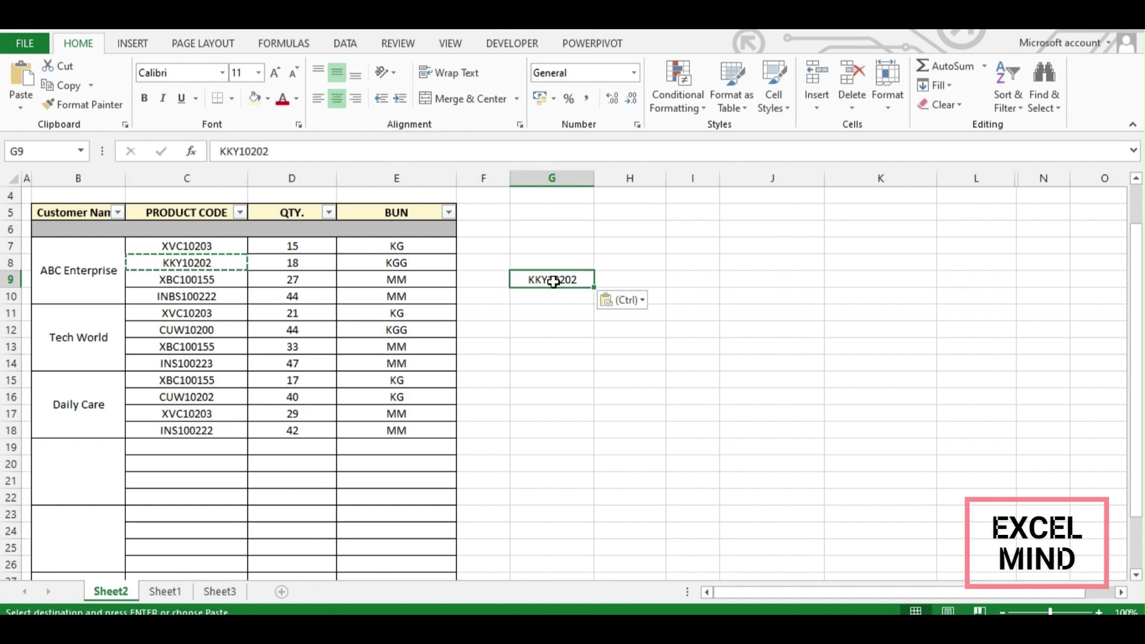
click(547, 325)
click(546, 280)
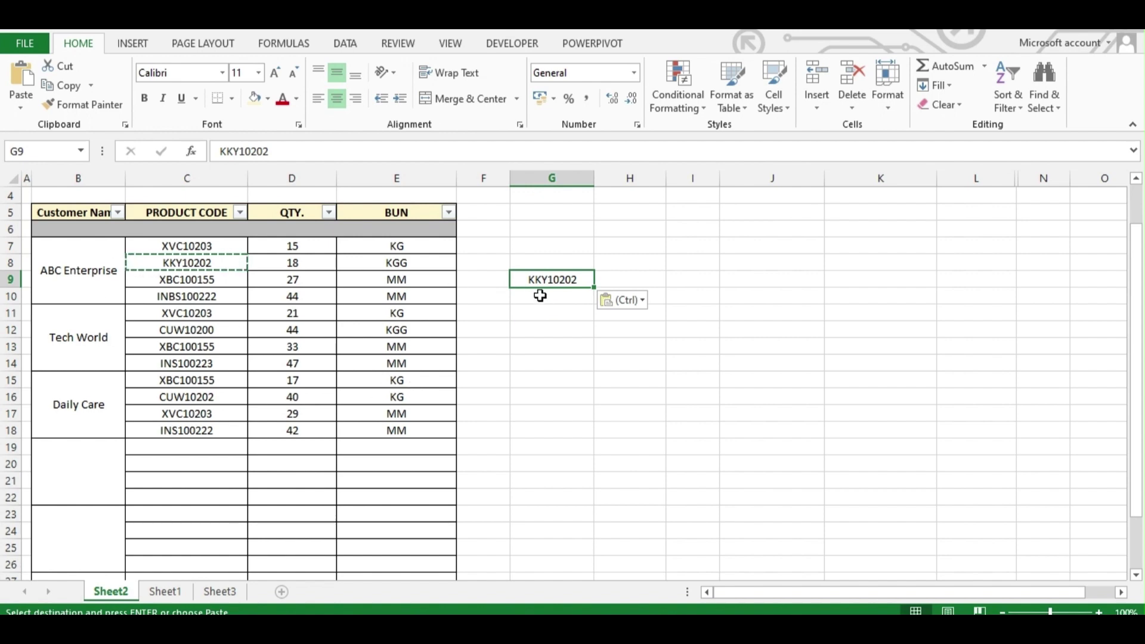
click(634, 281)
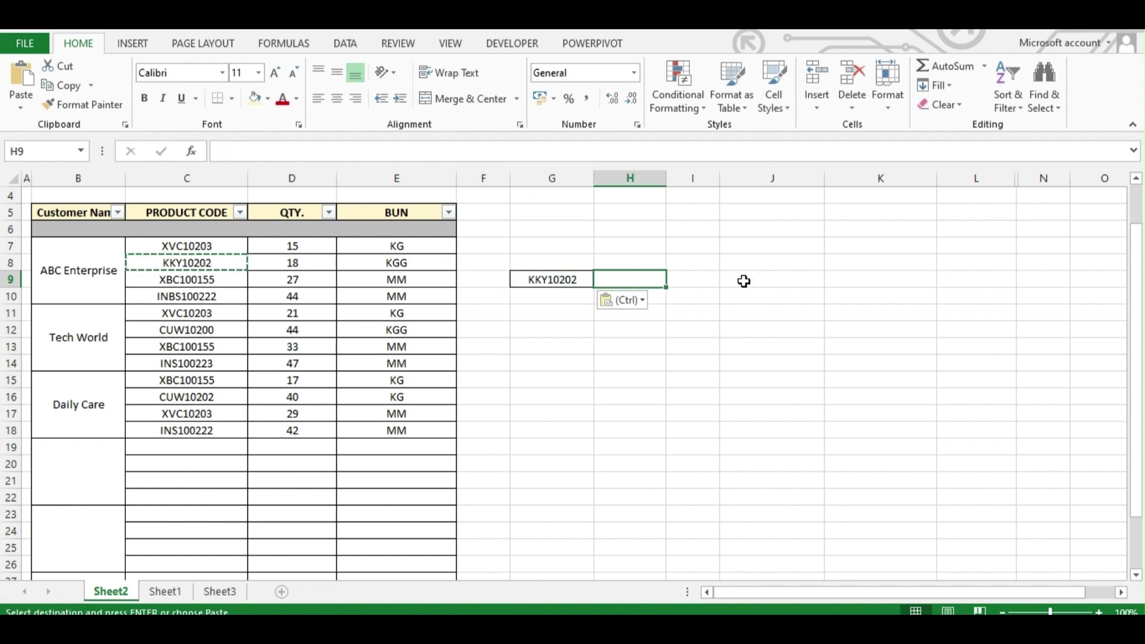
Step: Enter =MATCH(G9,C7:C10,0) in H9, returning position 2 for KKY10202
text(=m)
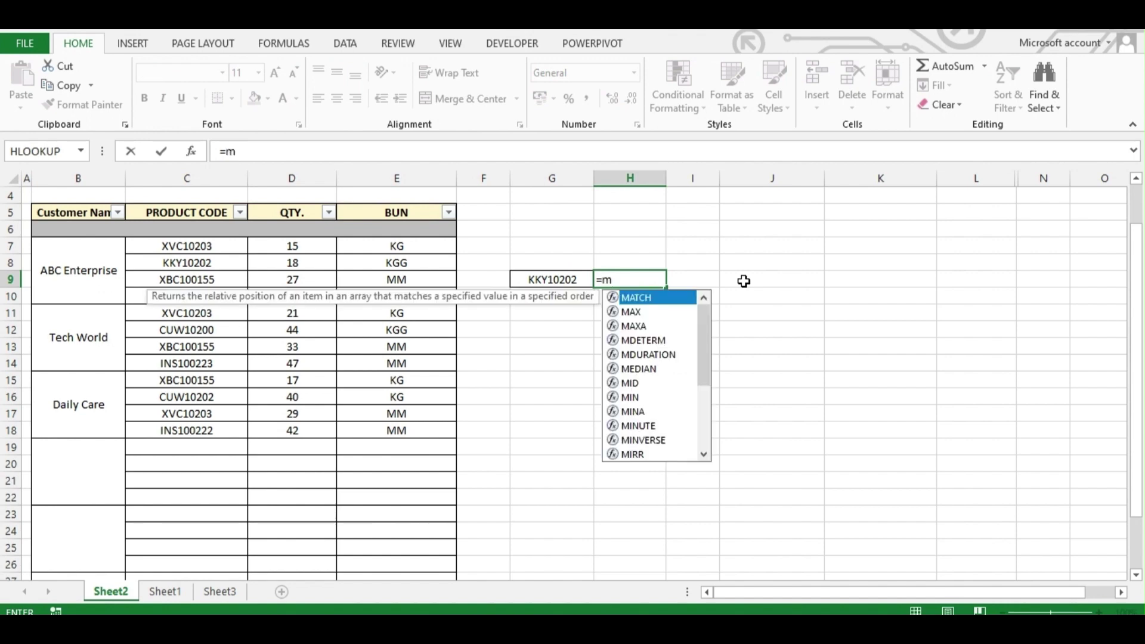
text(a)
key(Tab)
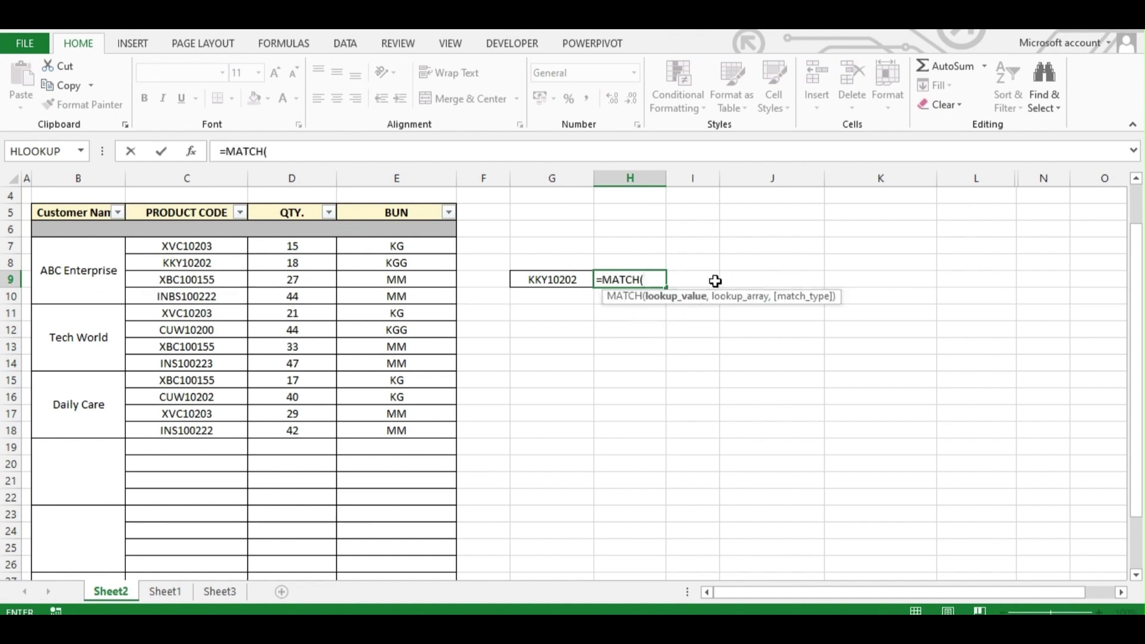
click(563, 279)
text(,)
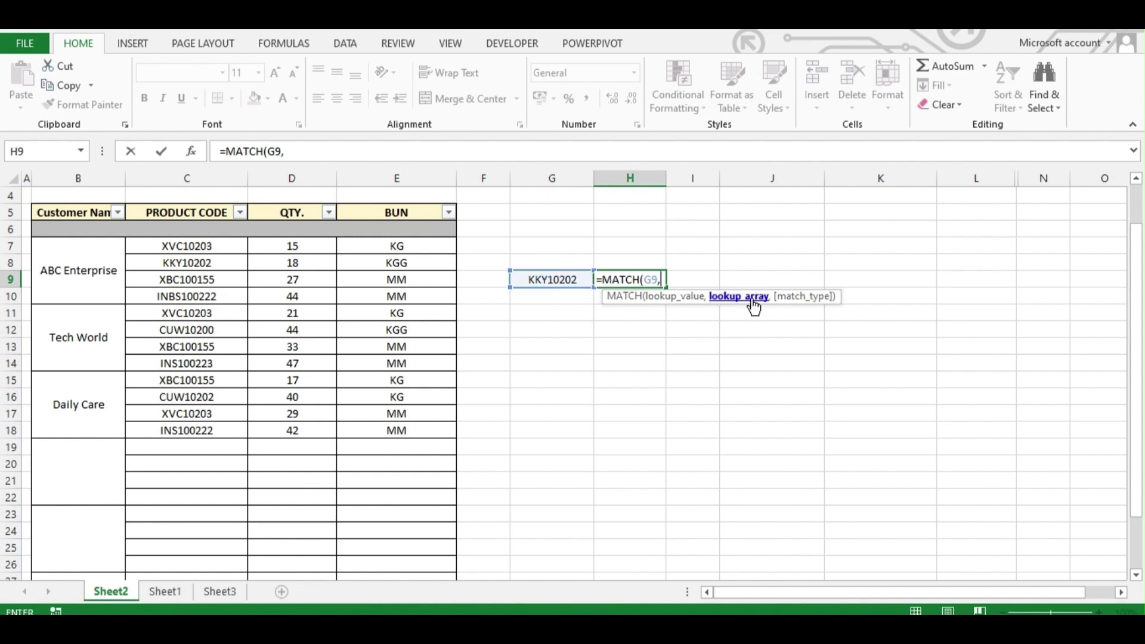
drag(223, 246, 224, 293)
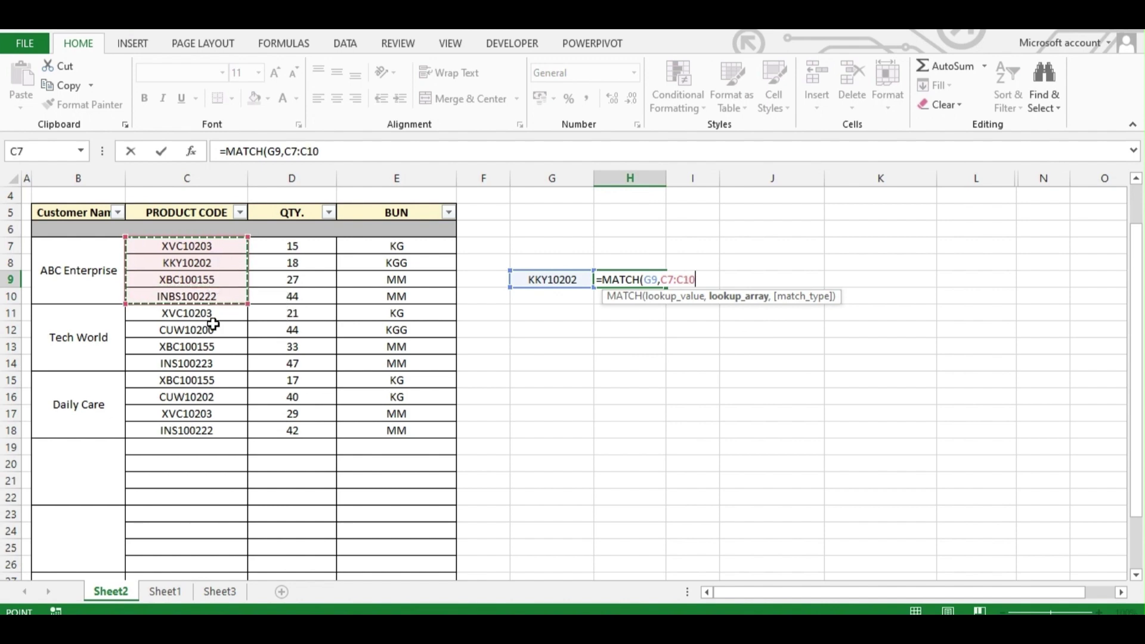
text(,)
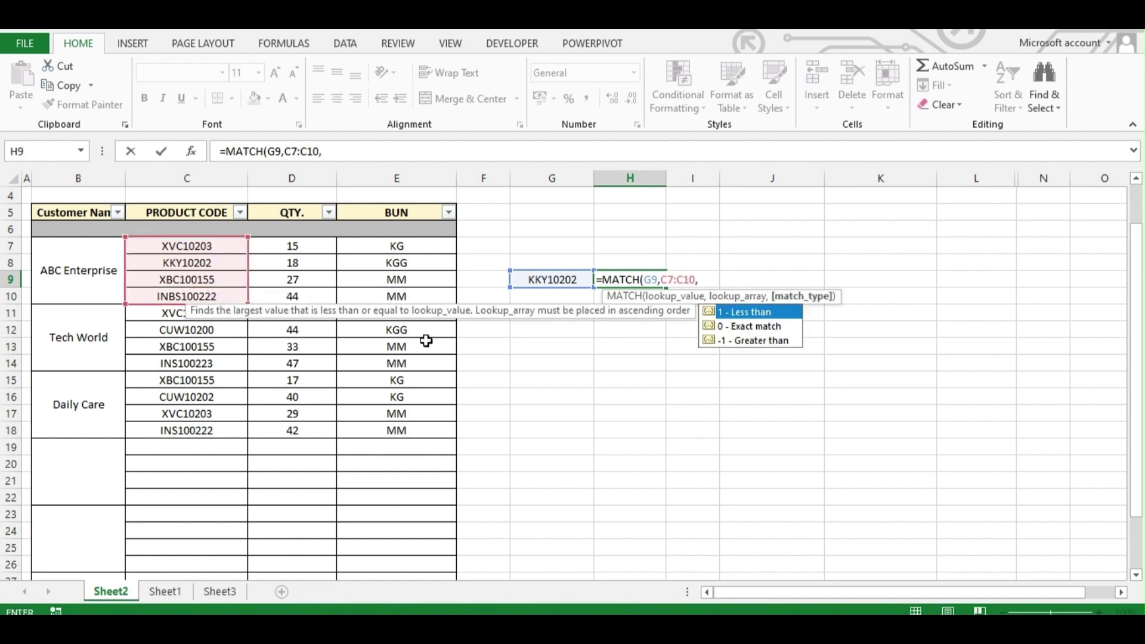
click(740, 329)
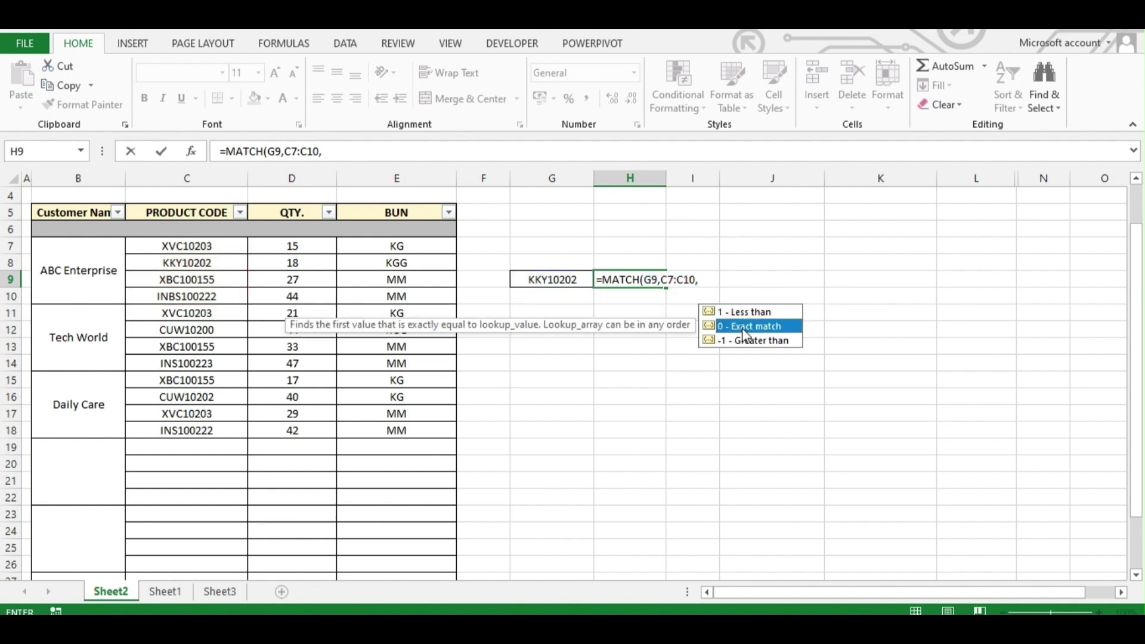
double_click(744, 326)
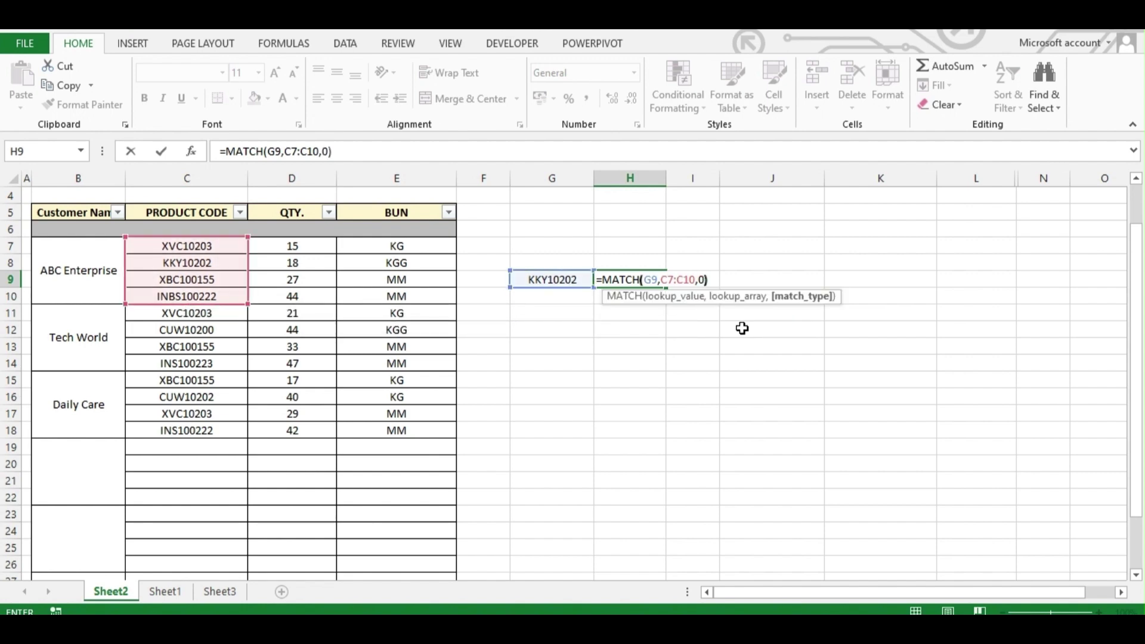
text())
key(Return)
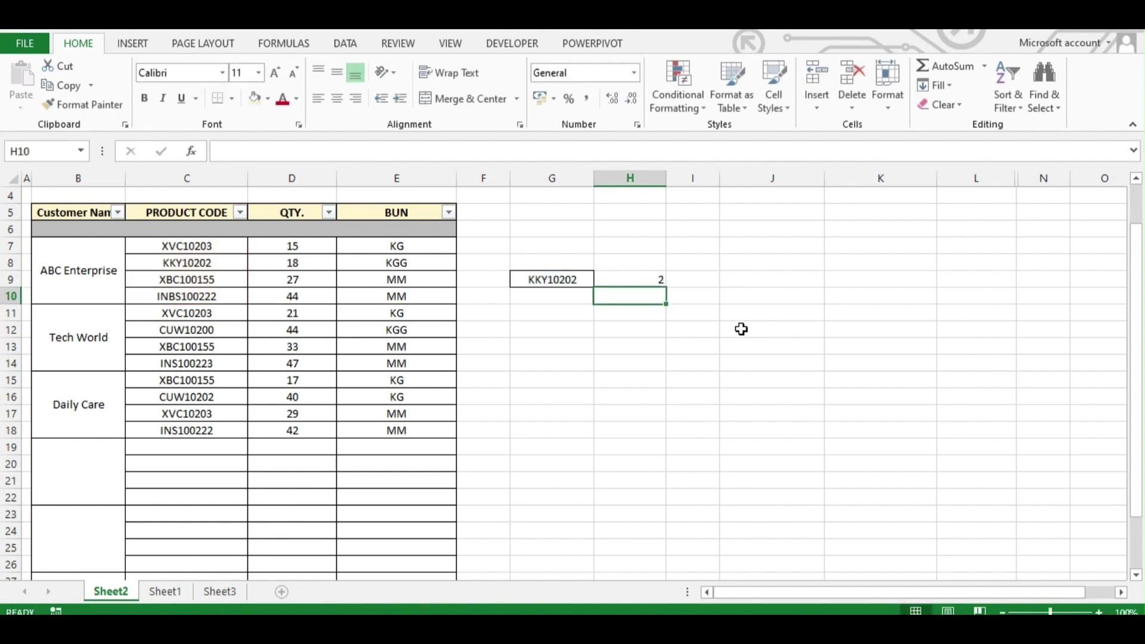
click(656, 279)
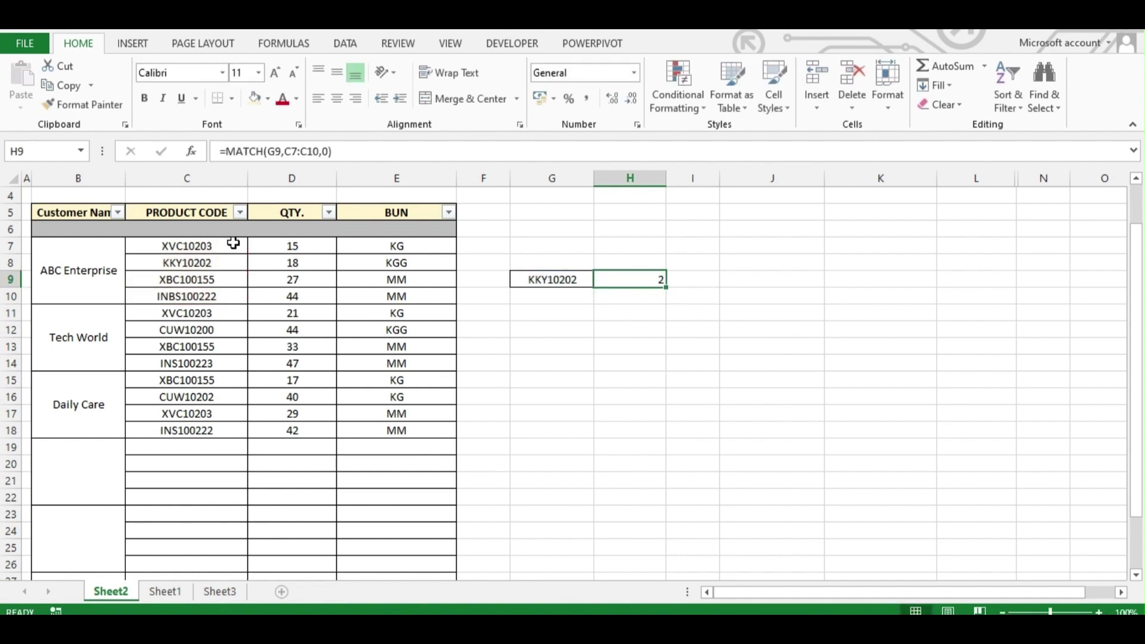
Step: Paste product code XBC100155 from C9 into G9, updating the MATCH result to 3
click(556, 280)
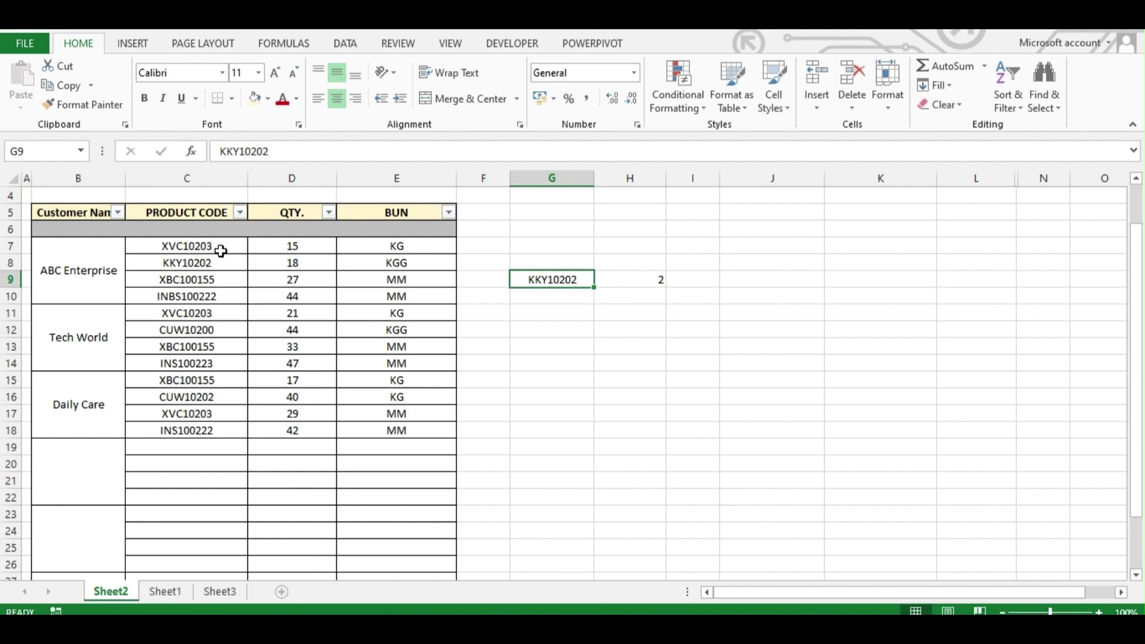
drag(220, 250, 218, 296)
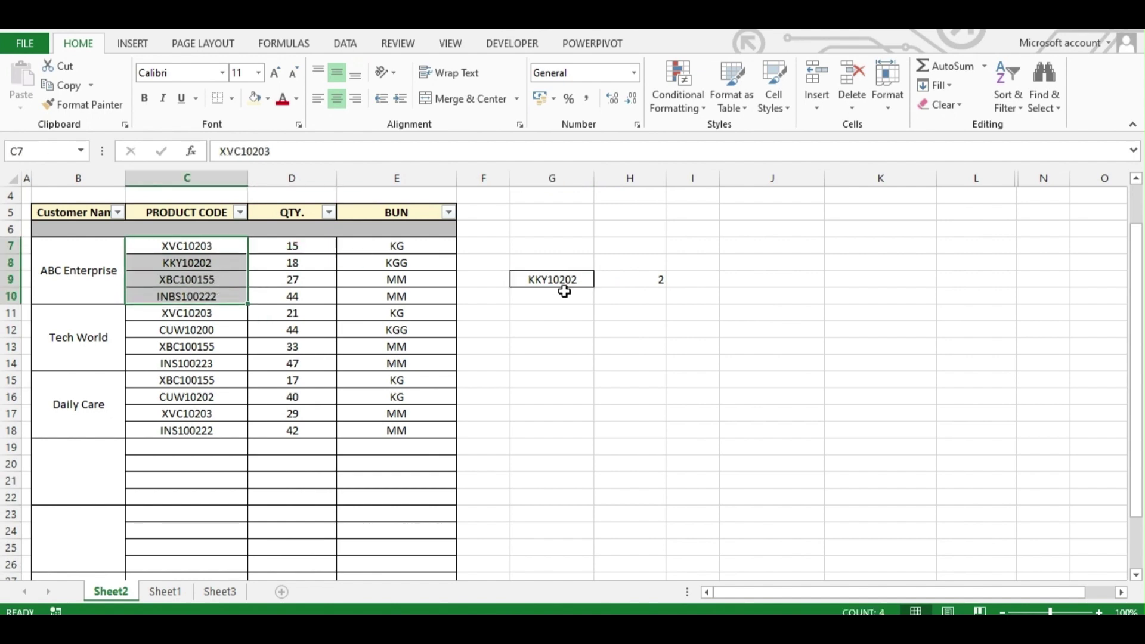
click(565, 279)
click(230, 282)
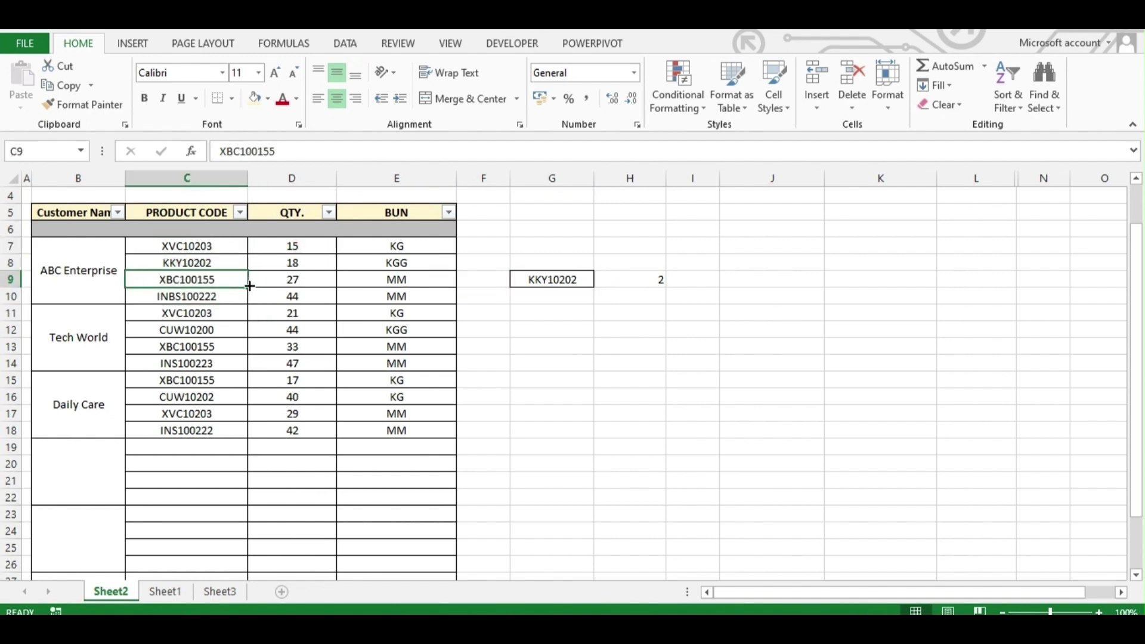
key(ctrl+c)
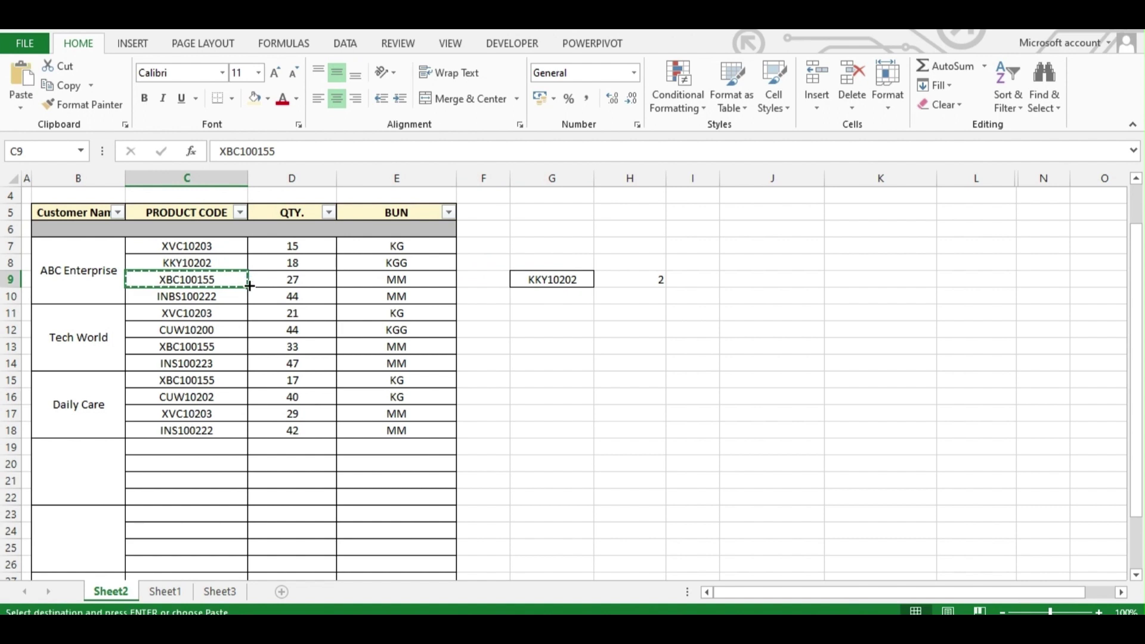
click(554, 280)
key(ctrl+v)
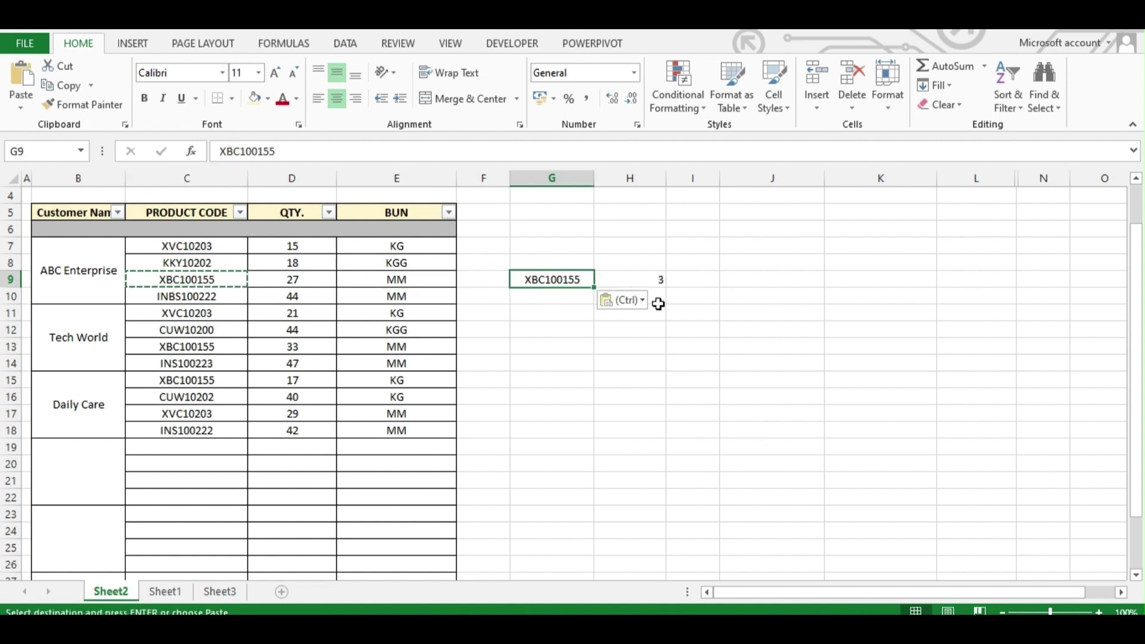
Step: Review the ABC Enterprise quantities in column D
key(Left)
key(Left)
key(Up)
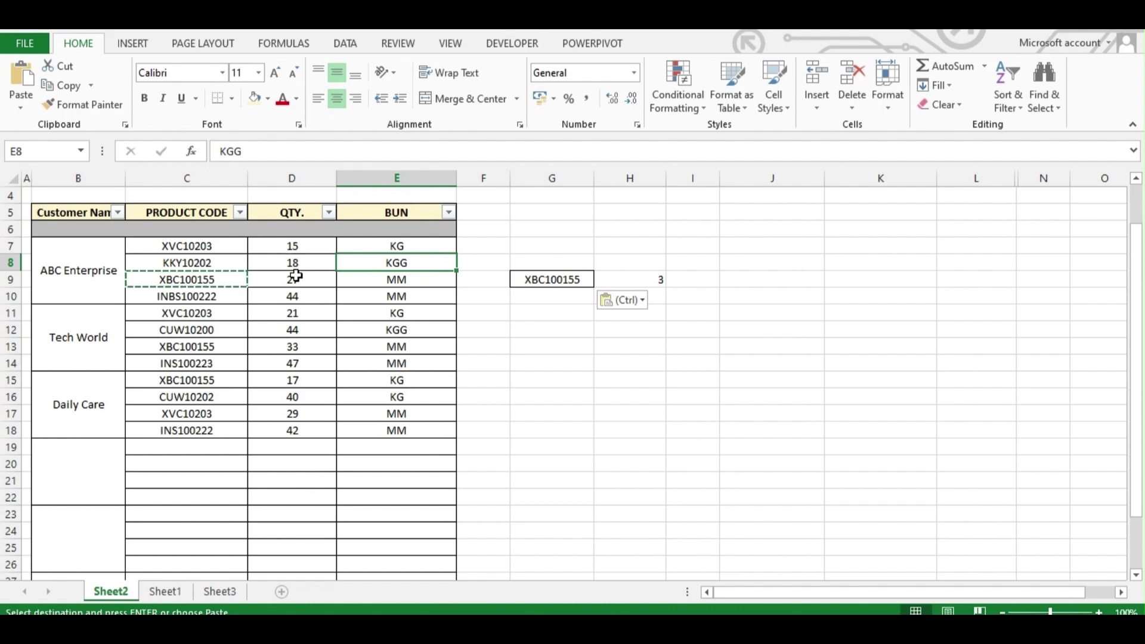
click(297, 247)
click(290, 263)
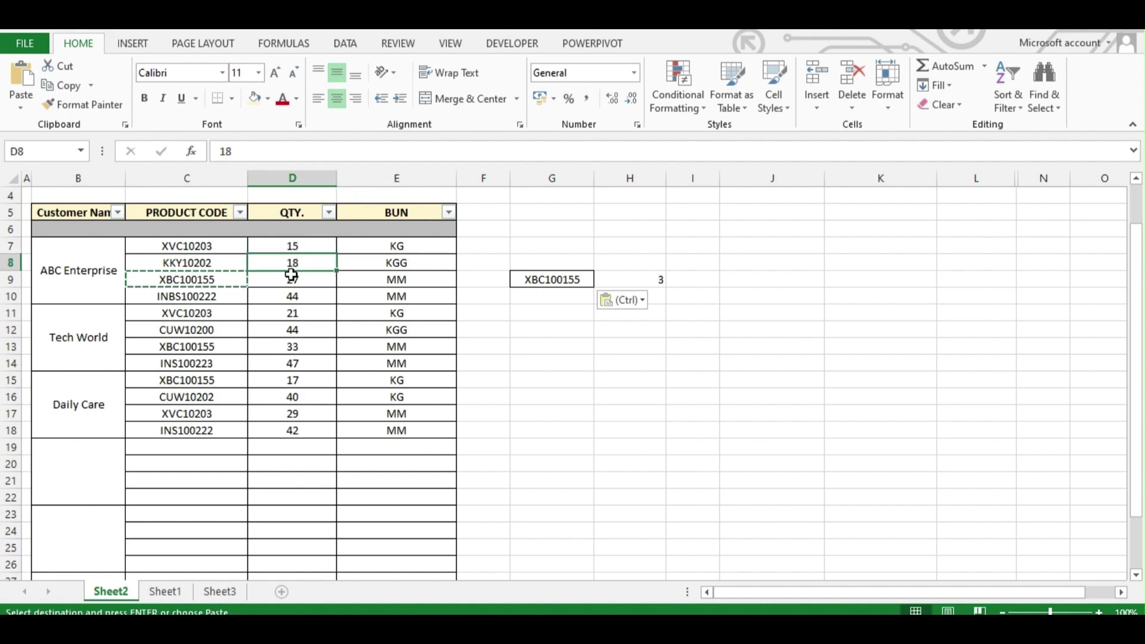
click(291, 279)
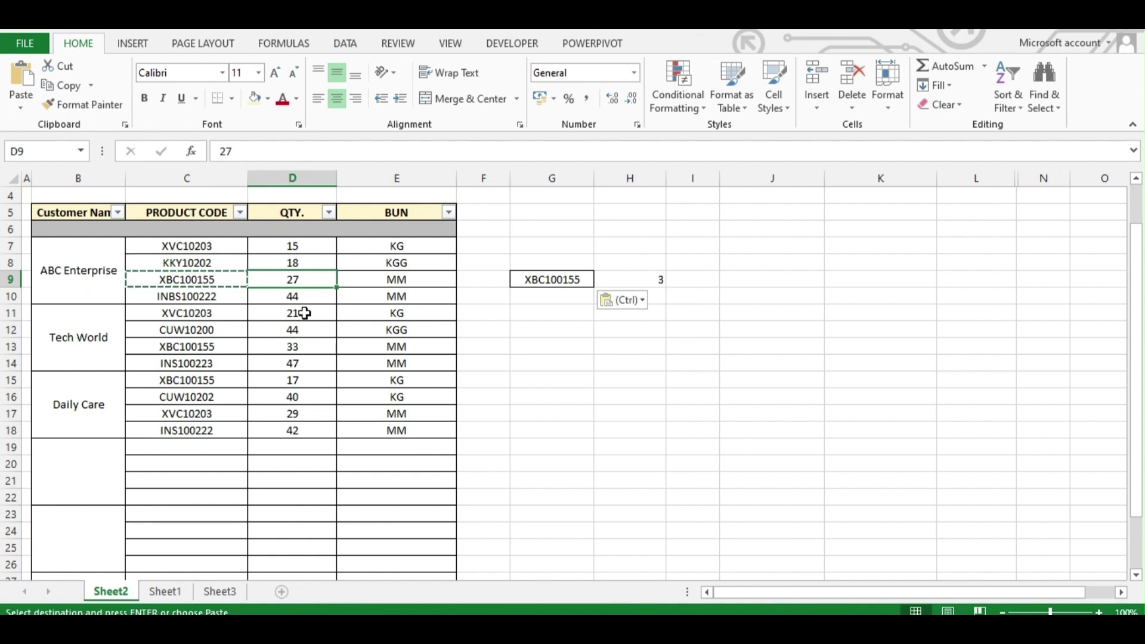
click(158, 592)
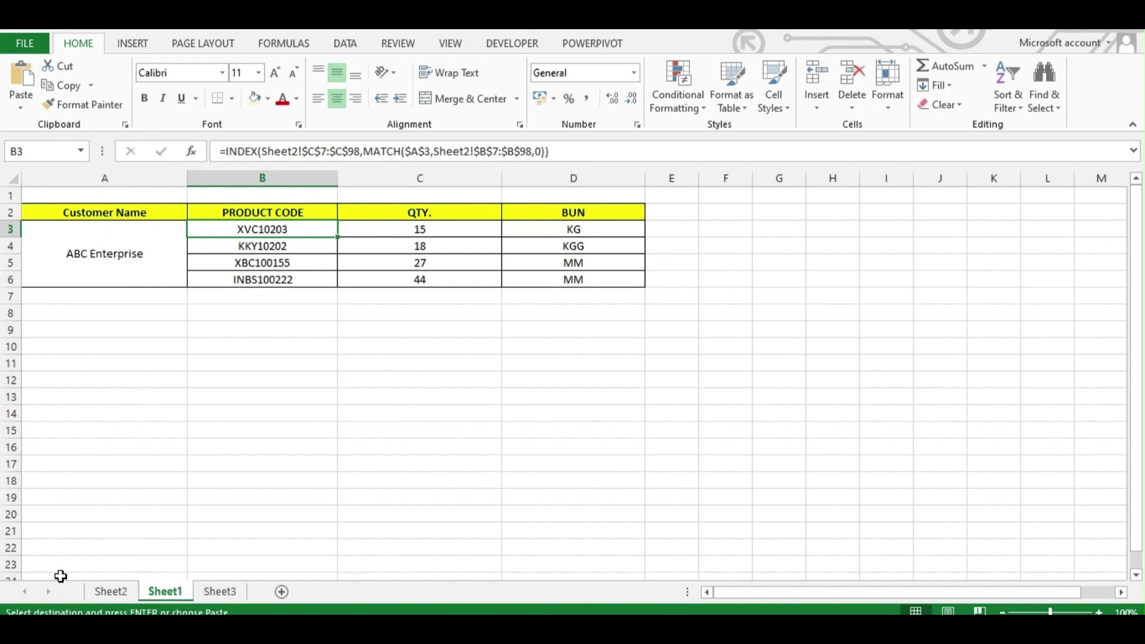
click(107, 590)
click(642, 273)
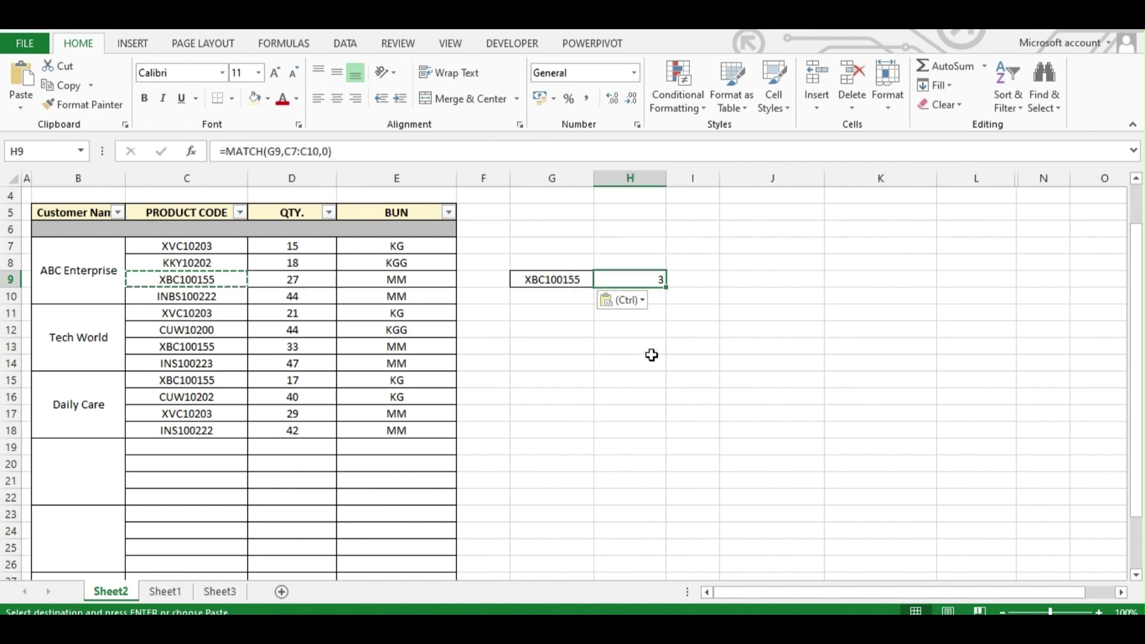
Step: Copy 'ABC Enterprise' from B7 into G9, so the MATCH formula in H9 shows #N/A
click(70, 256)
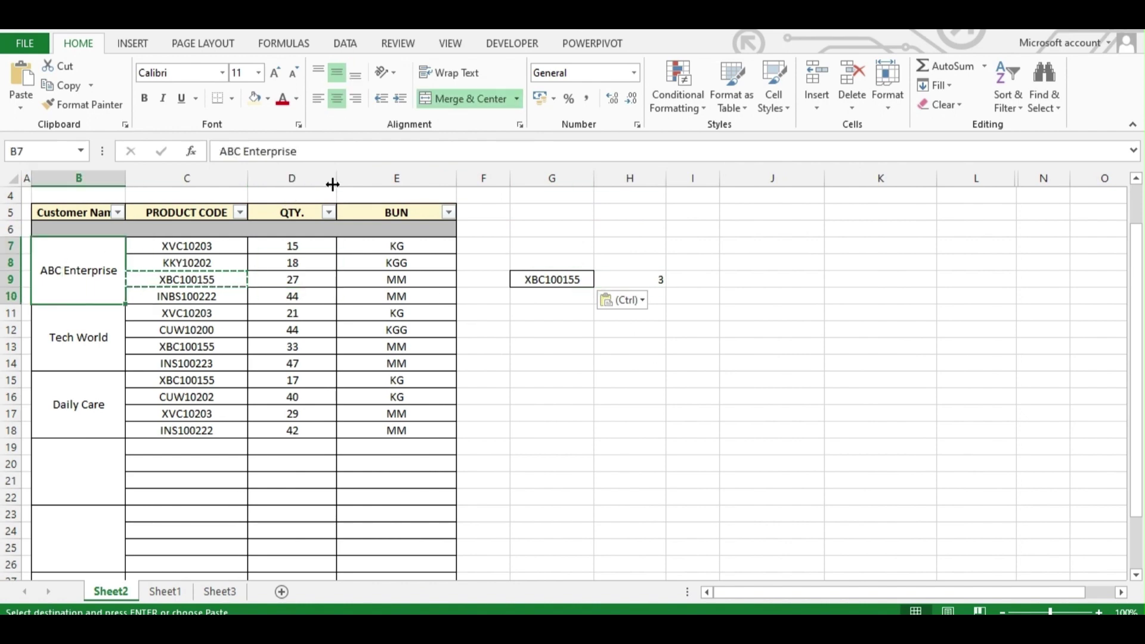
key(Return)
triple_click(226, 149)
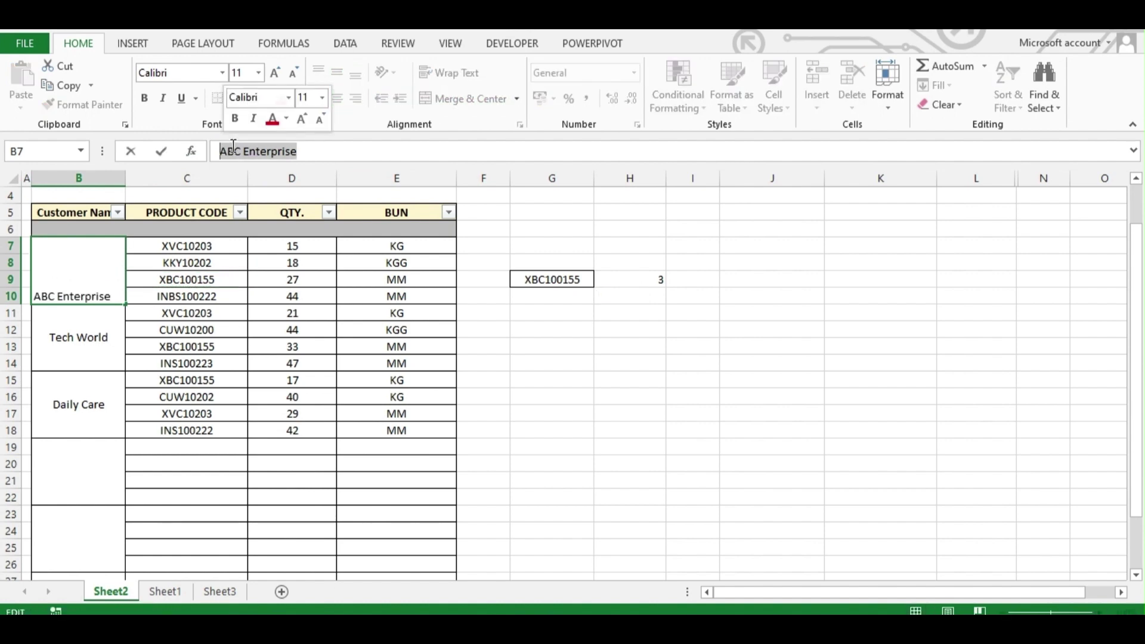
key(ctrl+c)
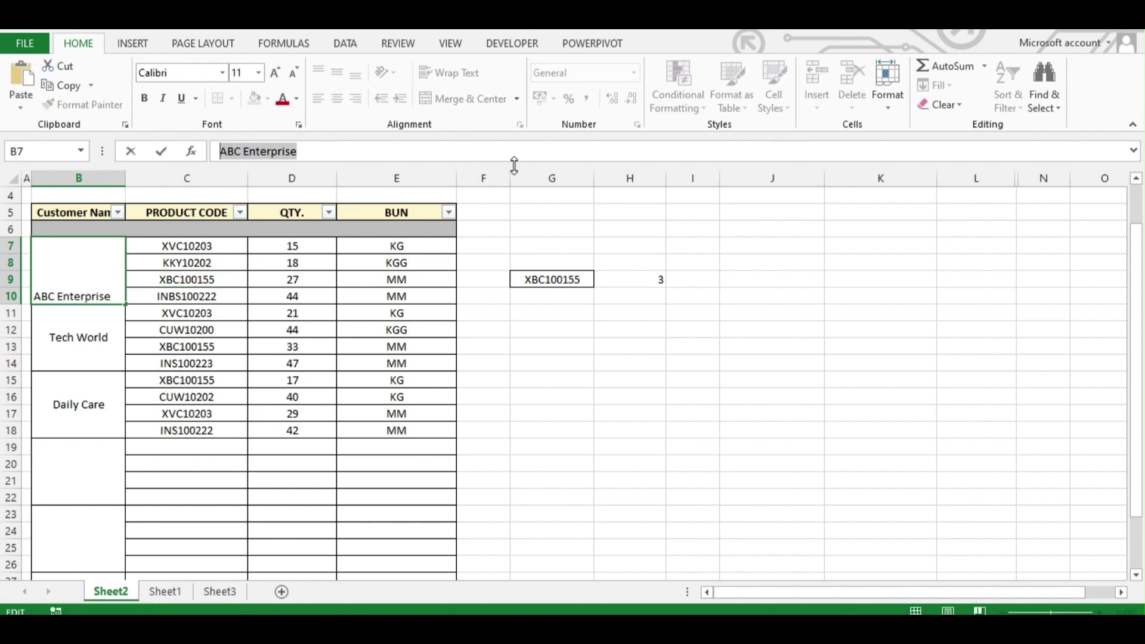
click(571, 282)
key(ctrl+v)
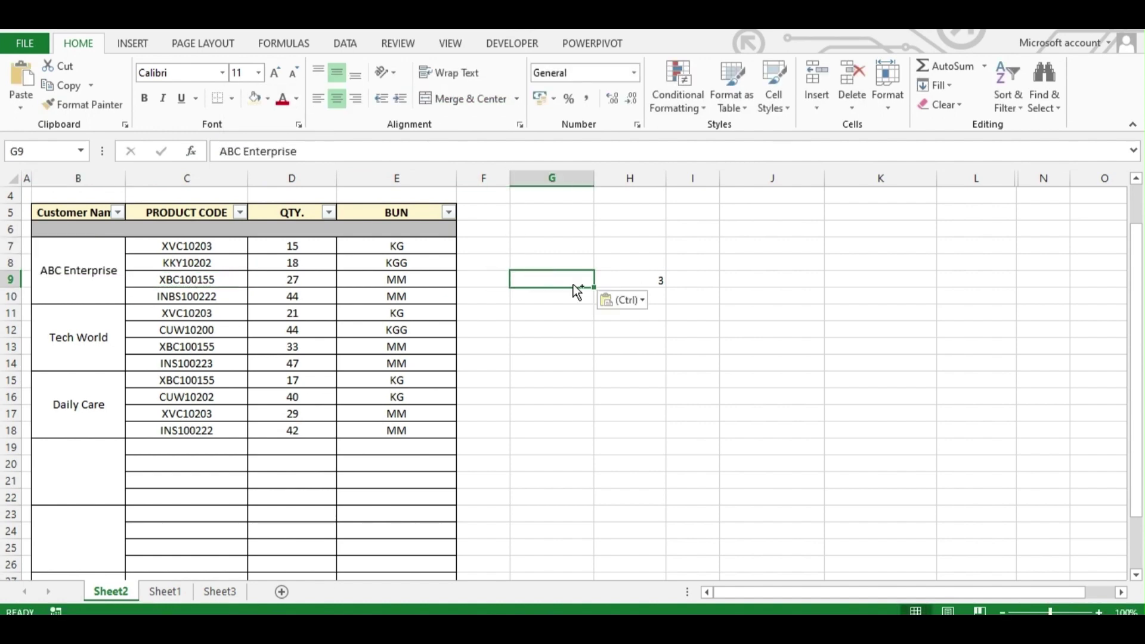
click(613, 278)
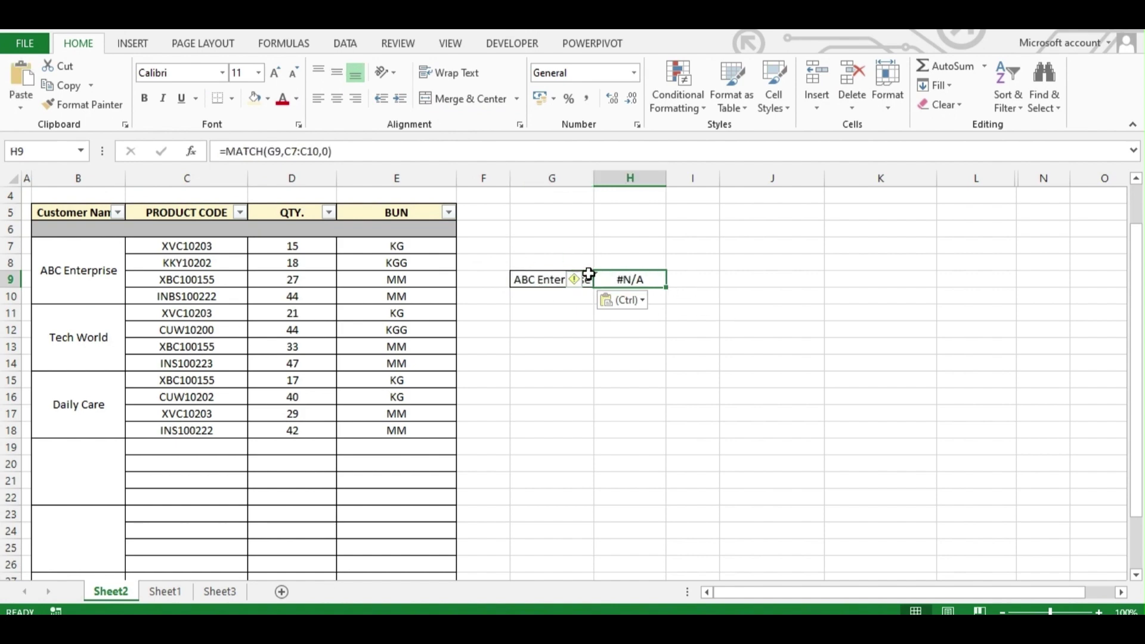
Step: Start H9's formula as =INDEX( with the product code column C7:C18 as the range
text(=)
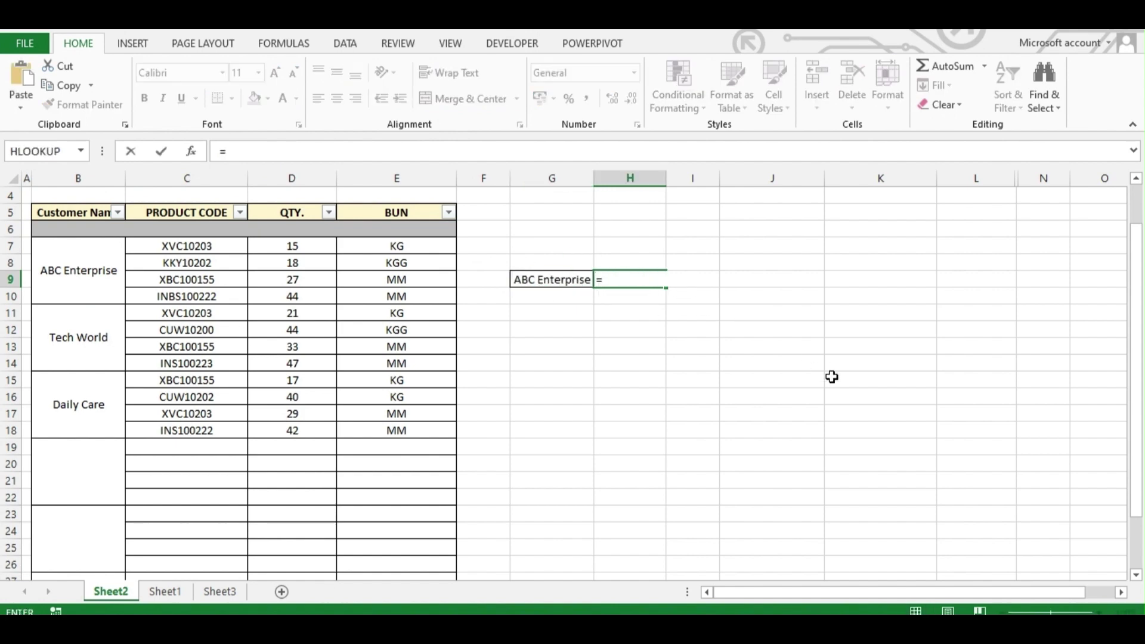
text(in)
key(Tab)
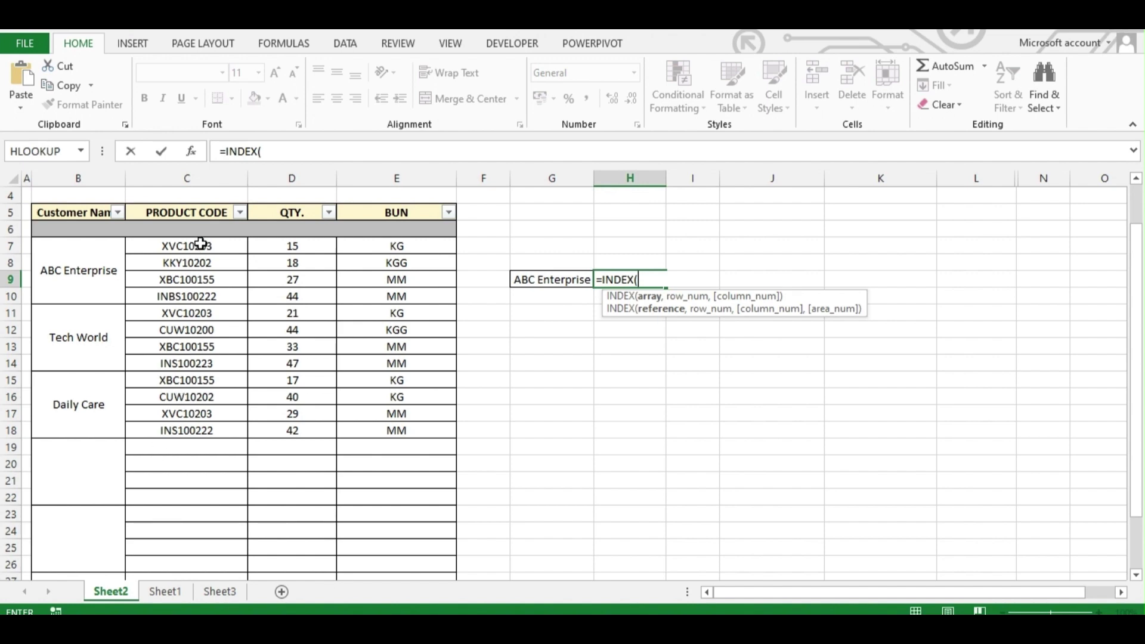
drag(200, 245, 197, 431)
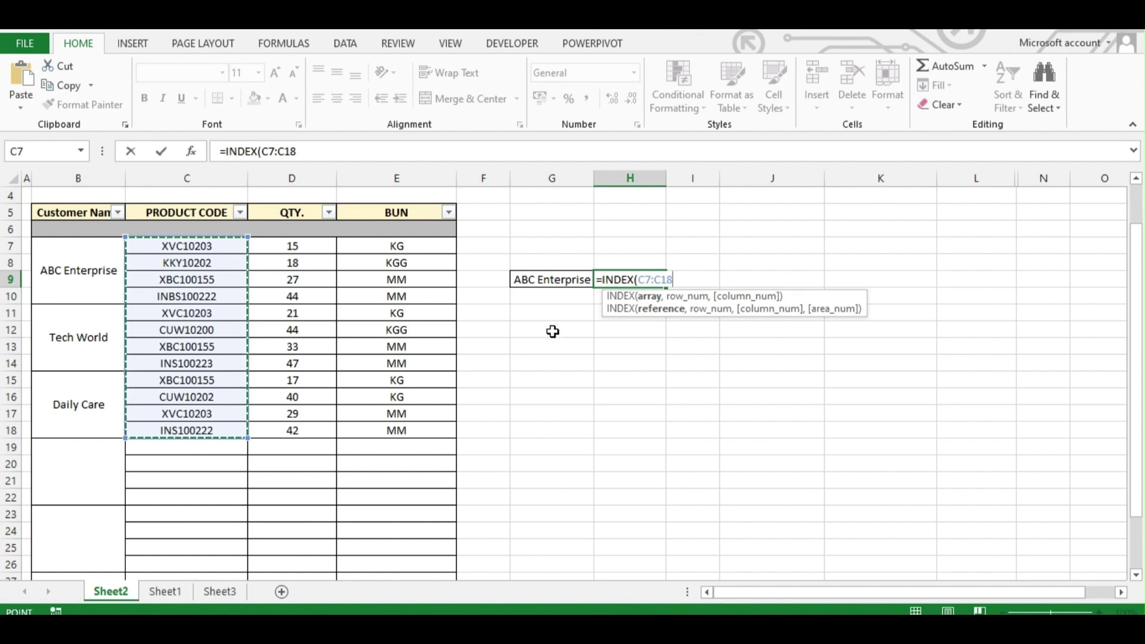
text(,)
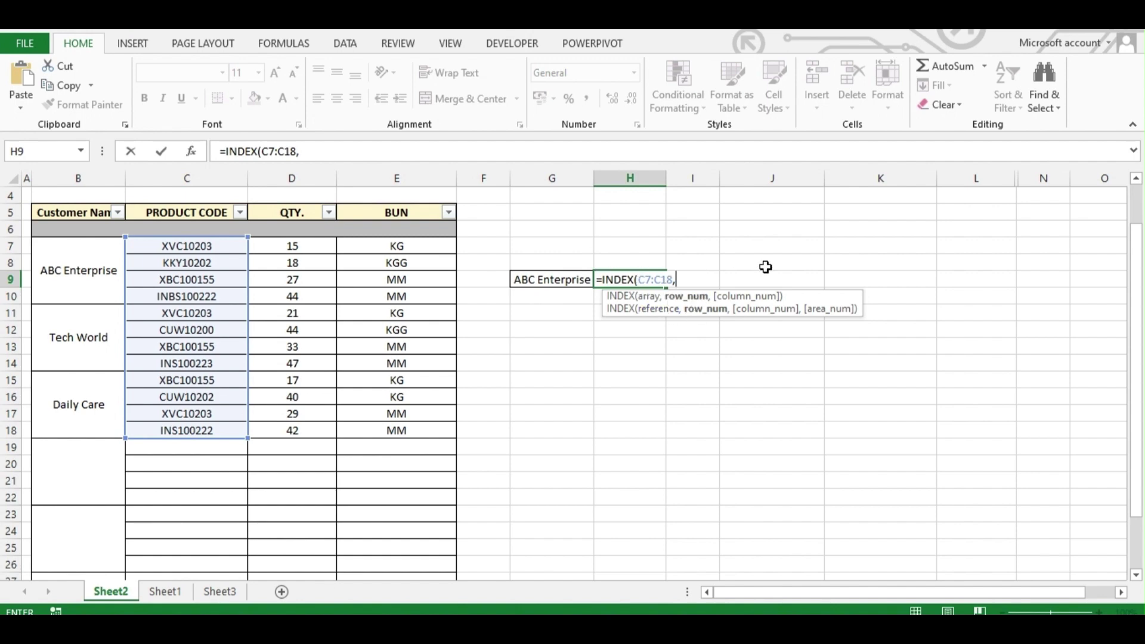
Step: Nest MATCH(G9,B7:B26,0) as the row argument and commit, returning XVC10203
text(ma)
key(Tab)
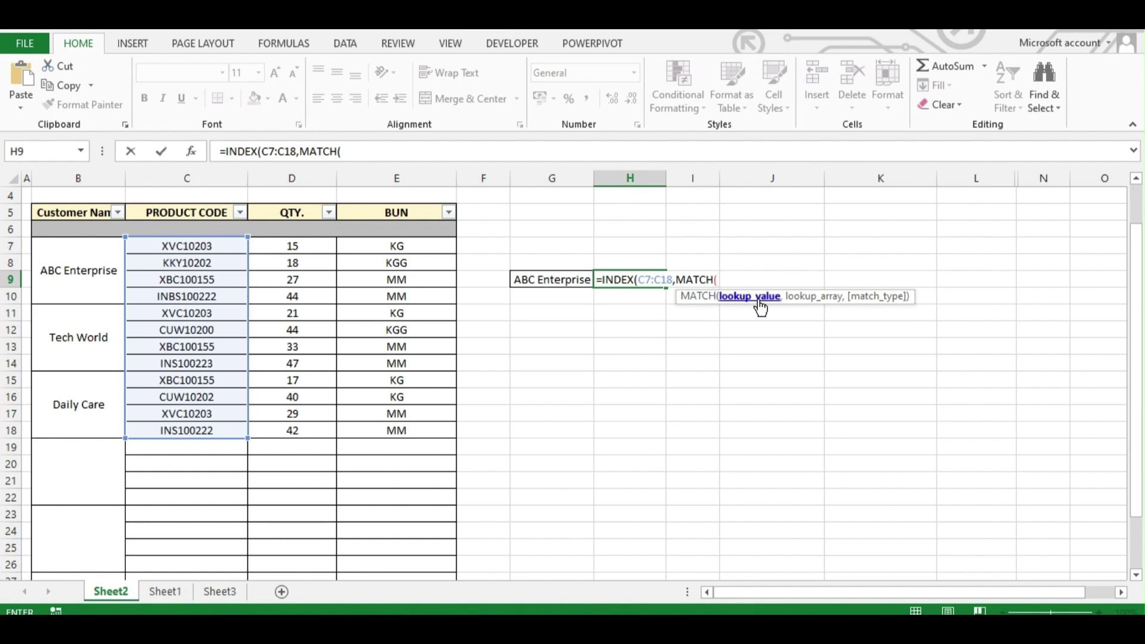
click(541, 277)
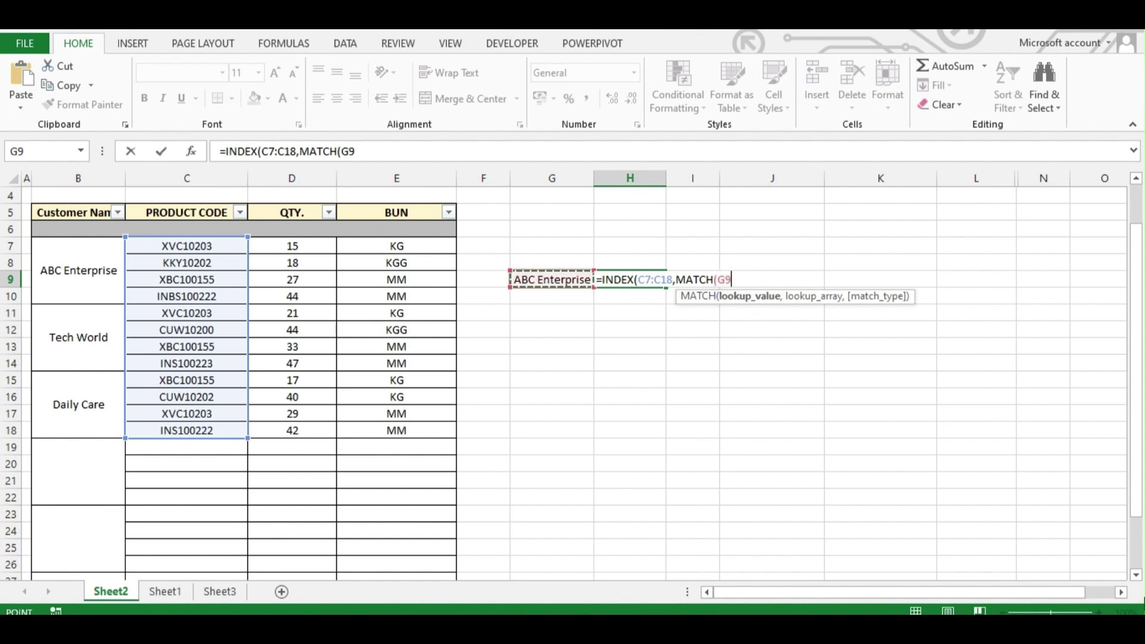
text(,)
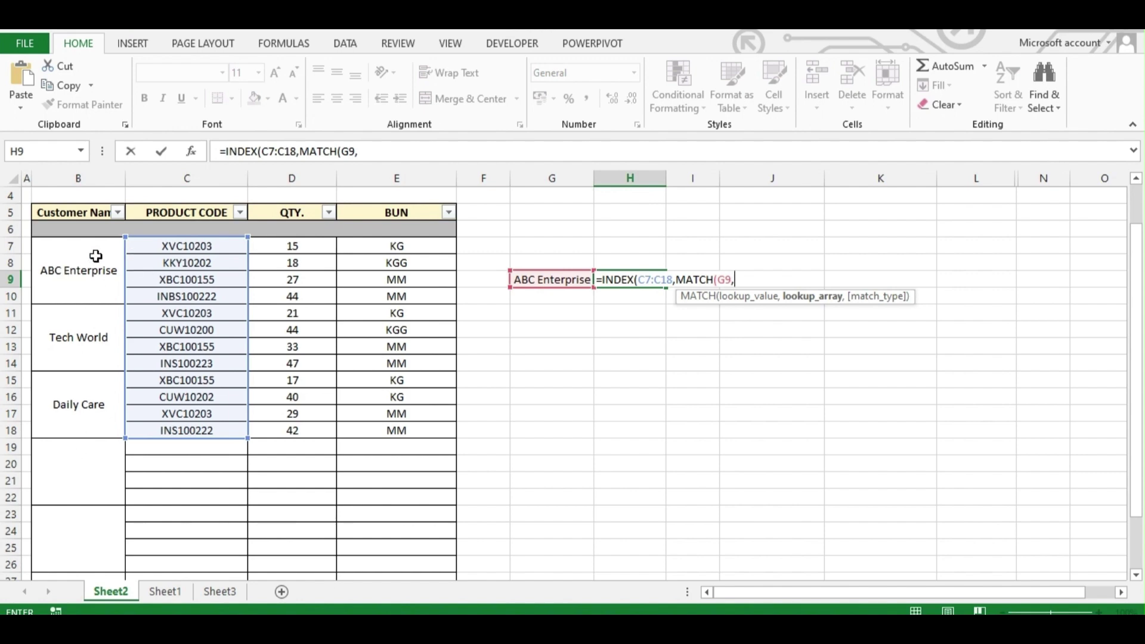
drag(89, 255, 84, 531)
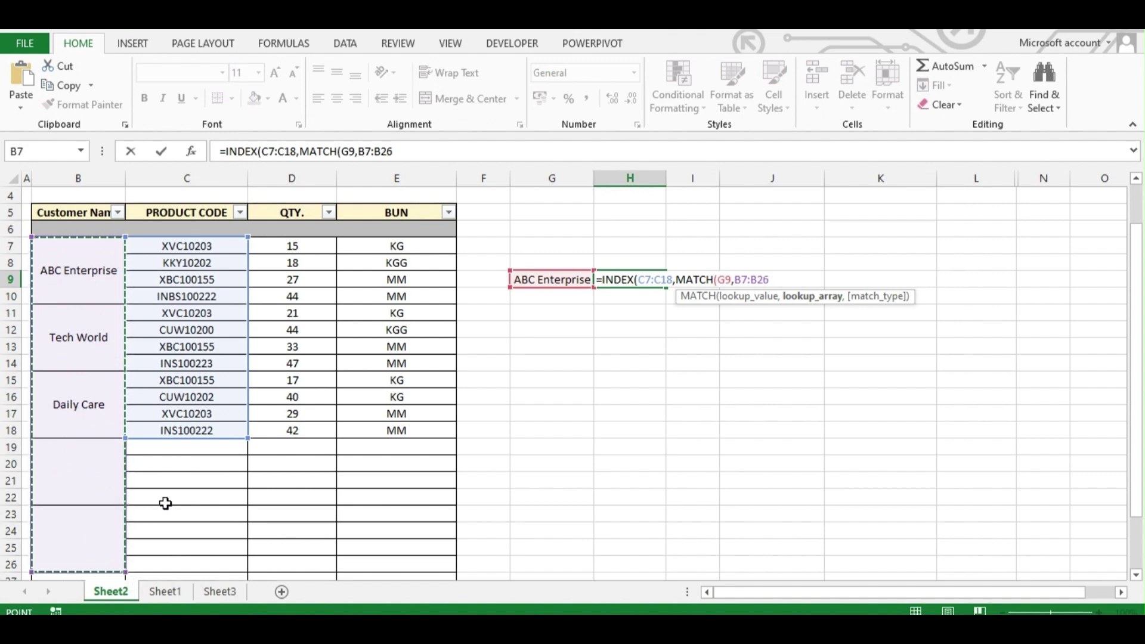
text(,)
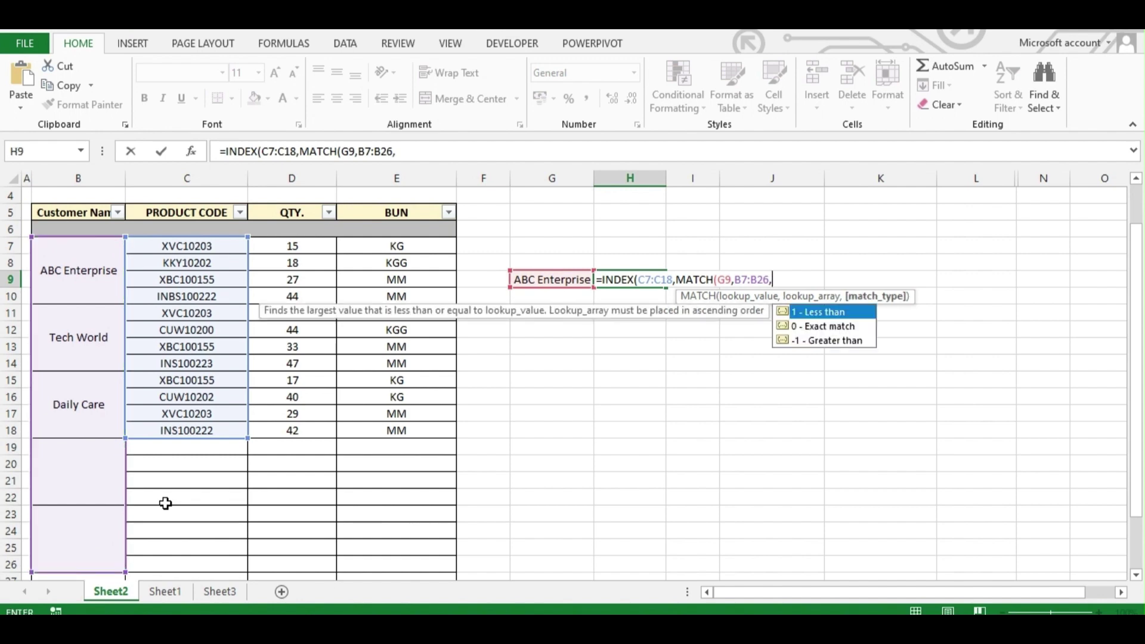
key(Down)
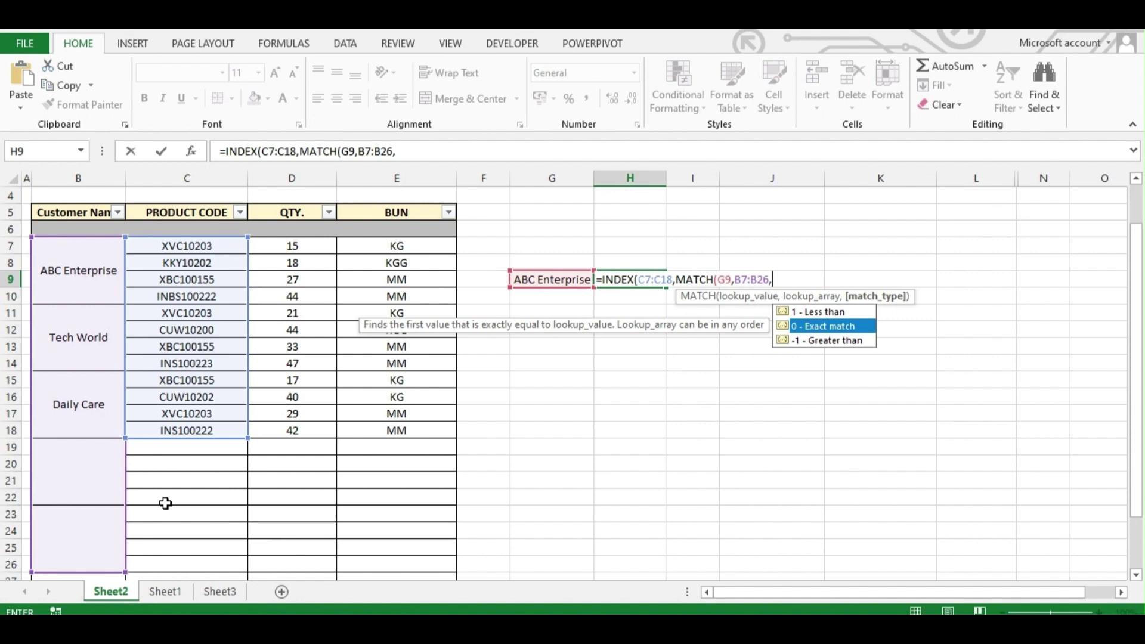
key(Tab)
key(BackSpace)
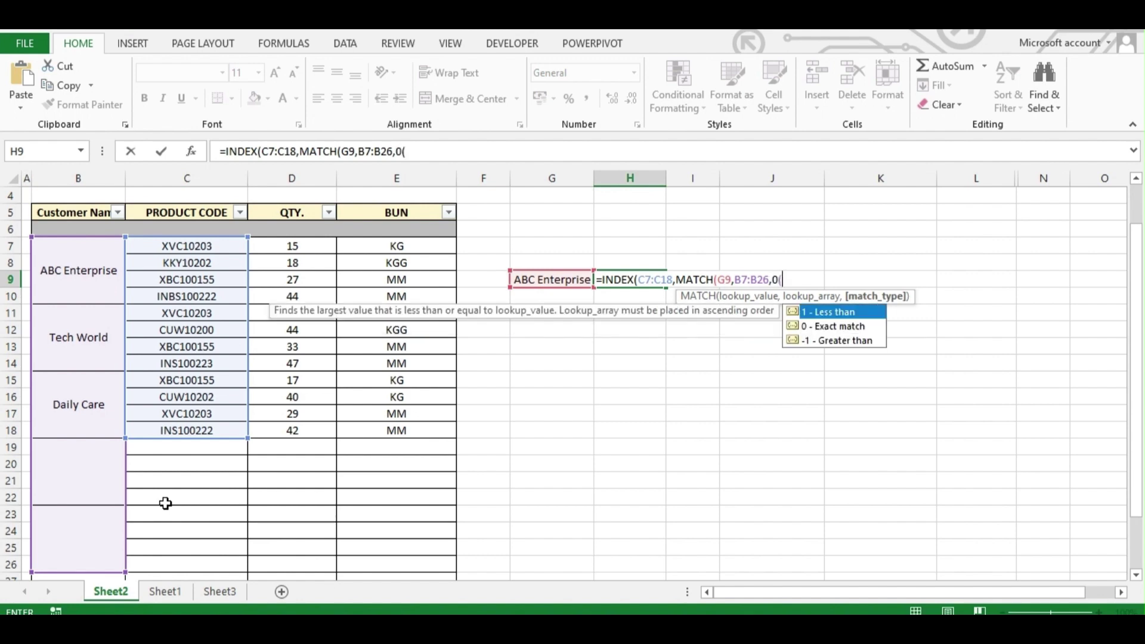
text(0))
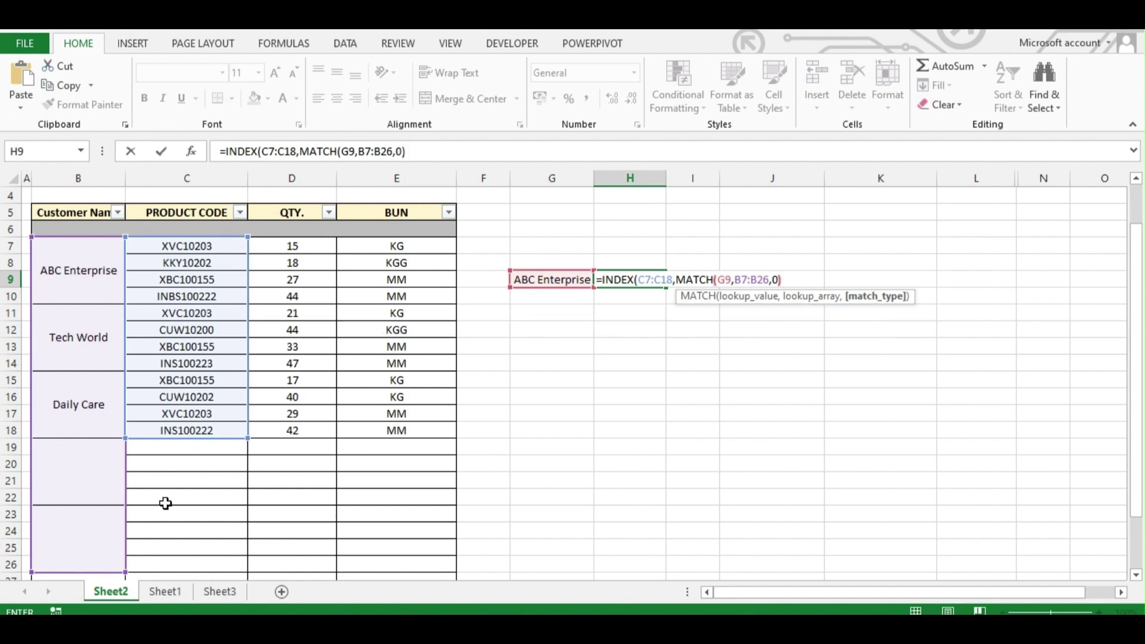
text())
key(Return)
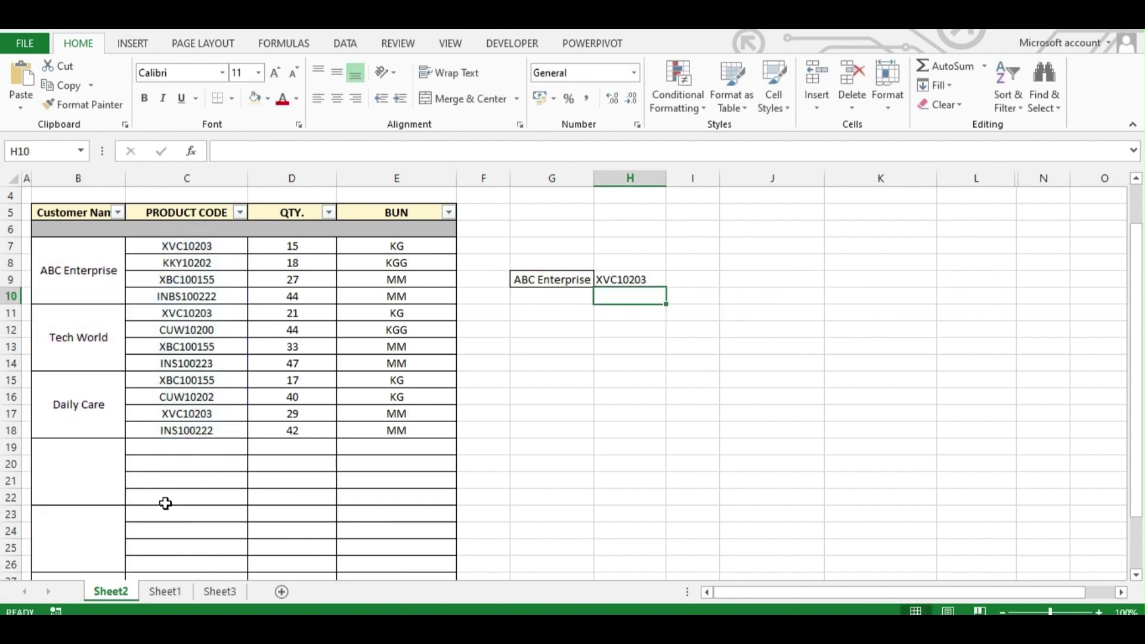
Step: Review ABC Enterprise's four product codes in column C against H9's lookup, then select H10
click(188, 248)
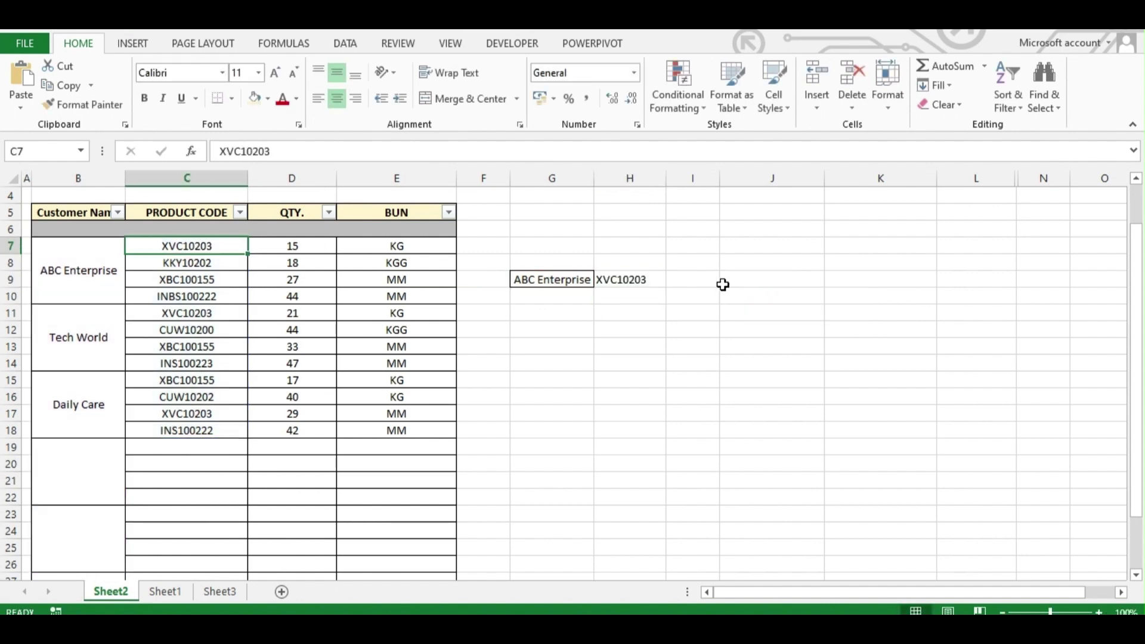
click(653, 280)
click(642, 296)
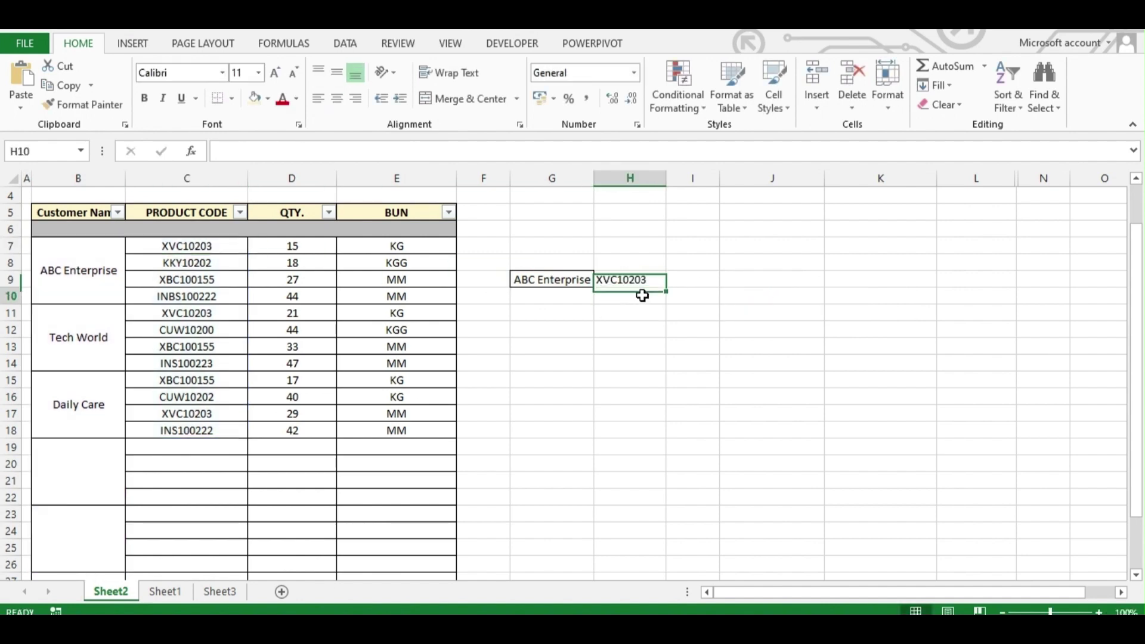
drag(198, 251, 199, 296)
click(614, 293)
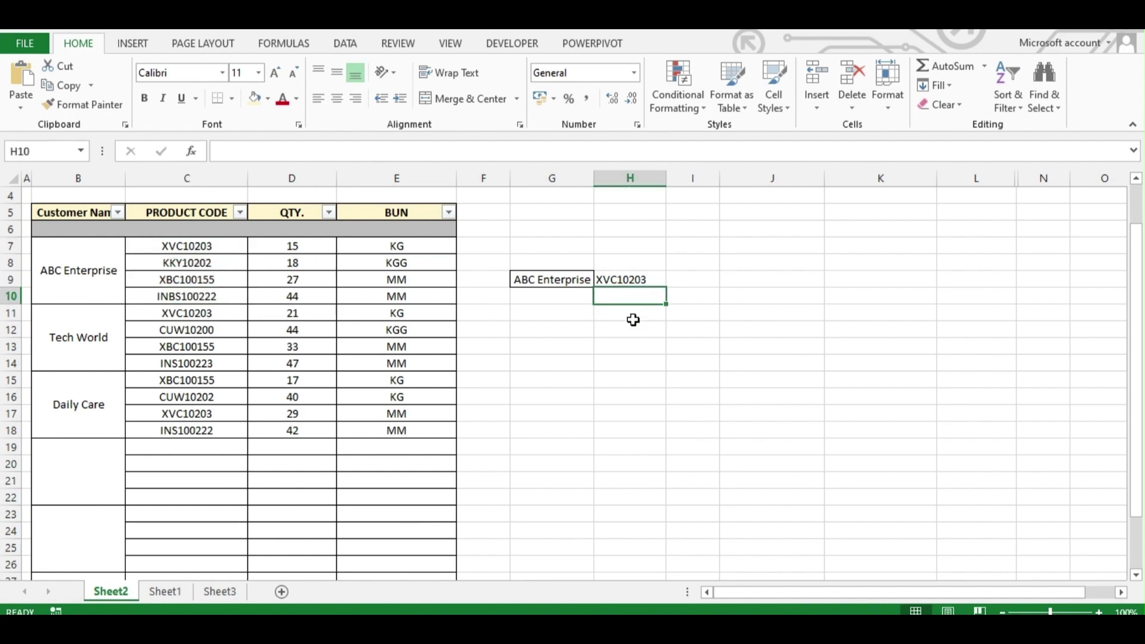
click(626, 278)
click(202, 265)
click(214, 282)
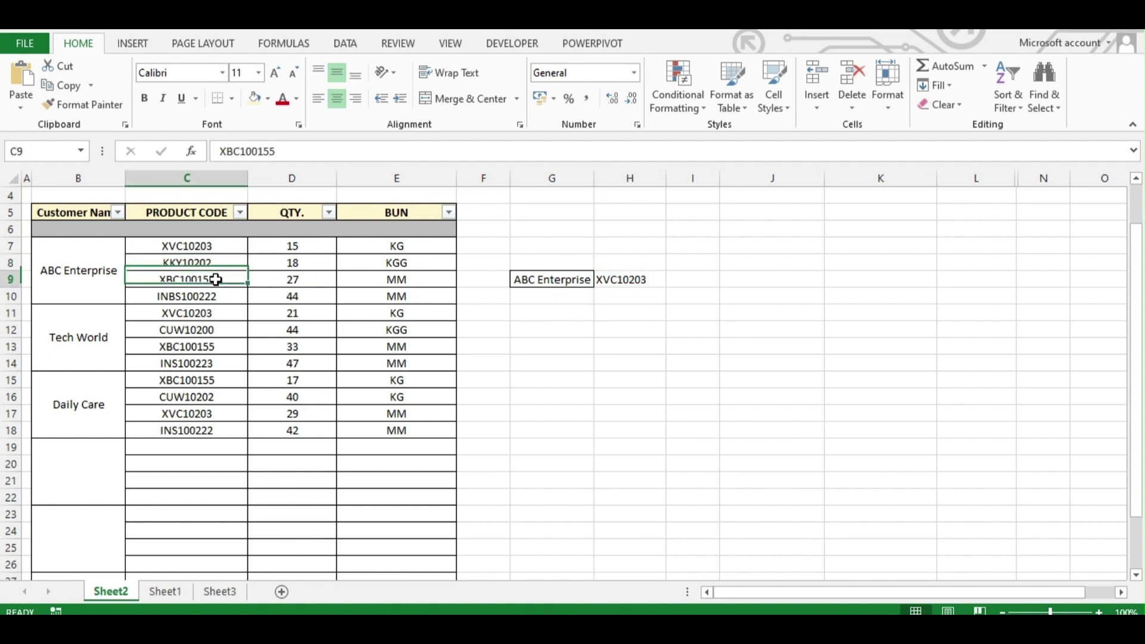
click(220, 293)
click(631, 297)
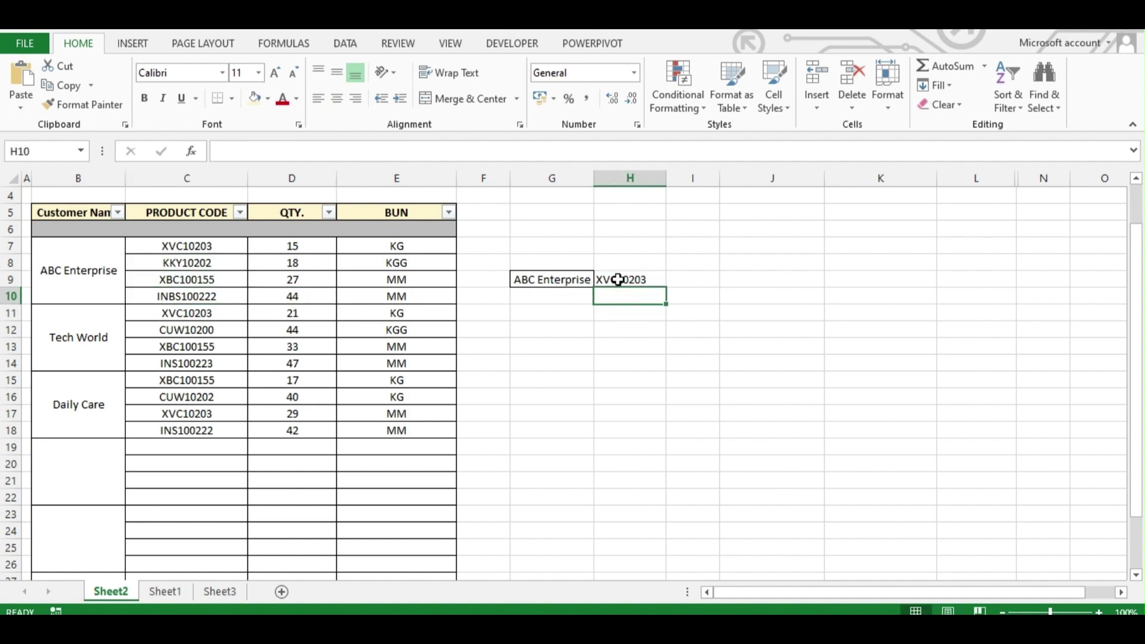
click(632, 278)
click(630, 294)
Step: Begin H10's formula as =INDEX(C7:C26,MATCH(, removing a wrongly entered customer range
text(=ind)
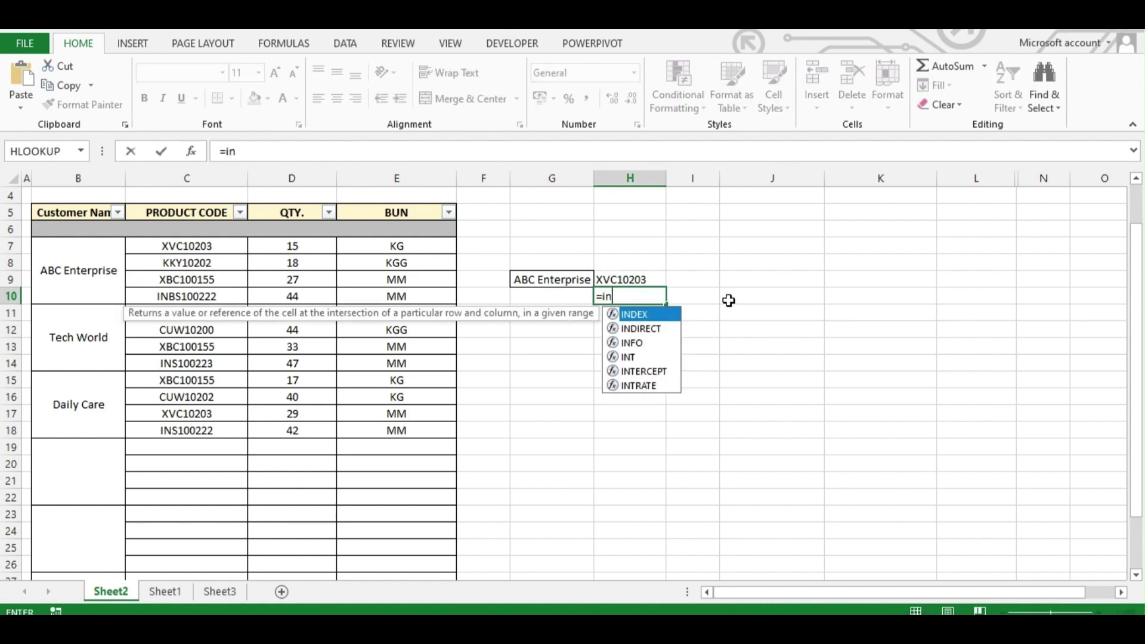
key(Tab)
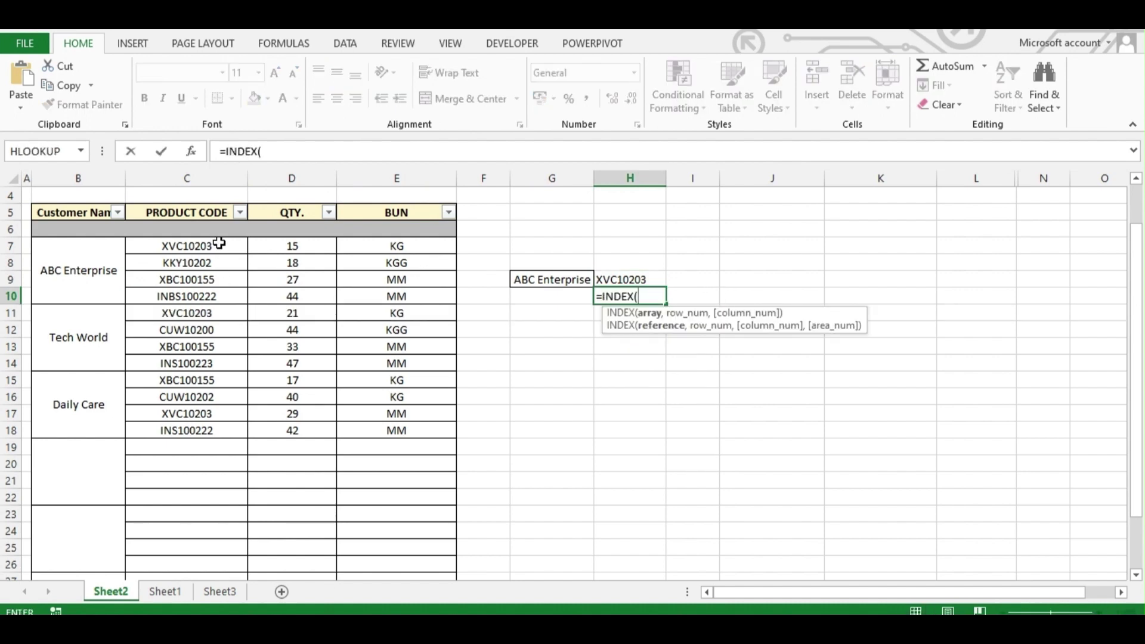
drag(217, 249, 207, 563)
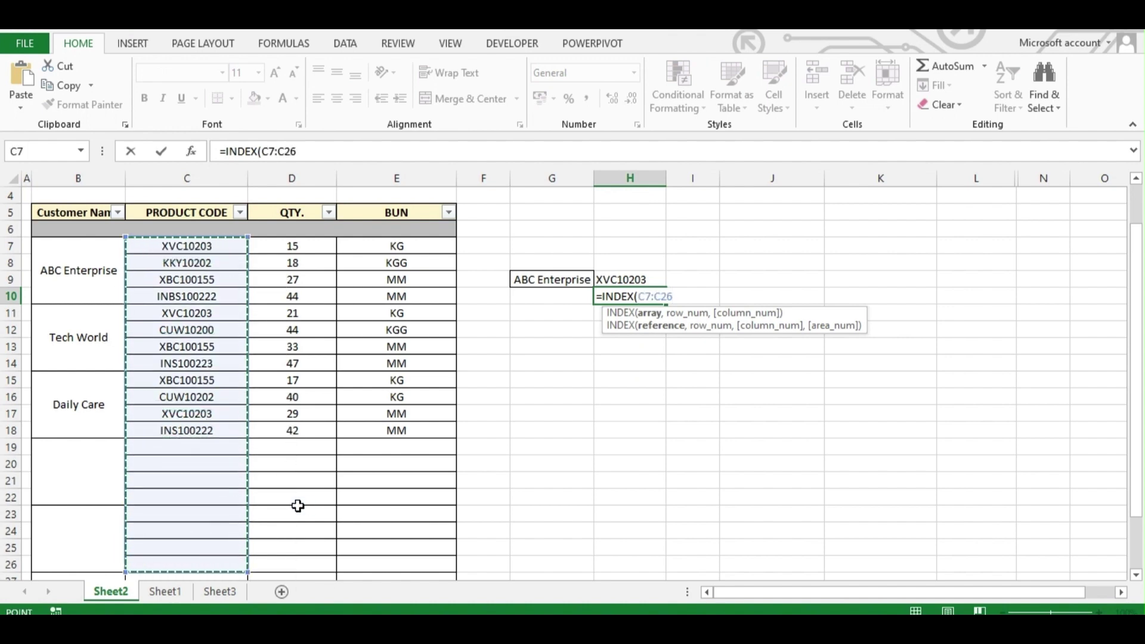
text(,)
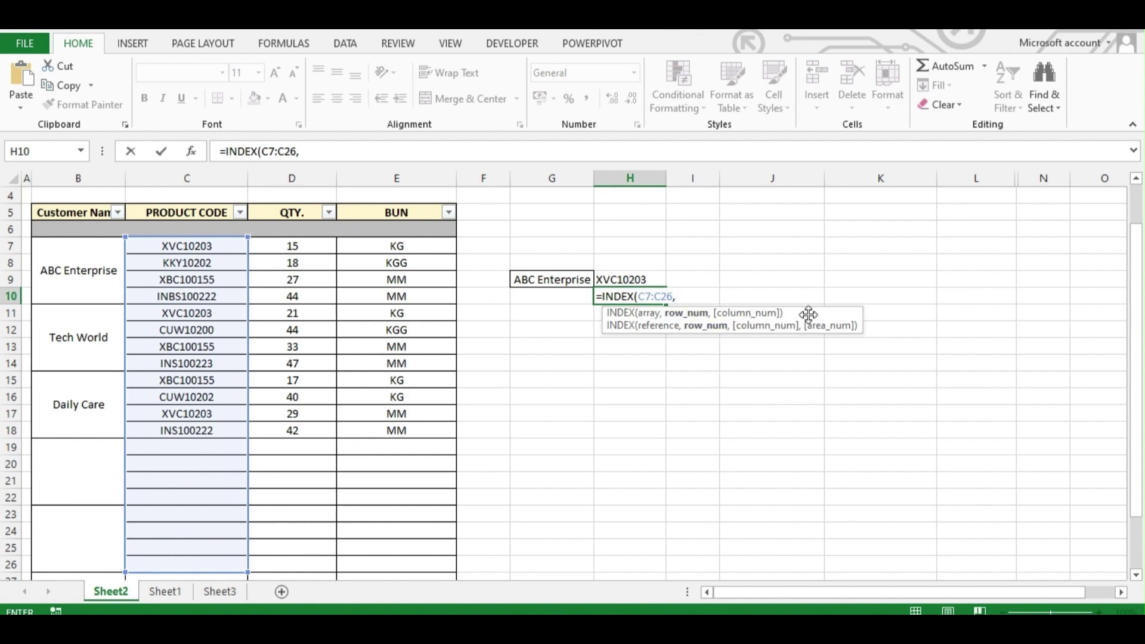
text(M)
key(Tab)
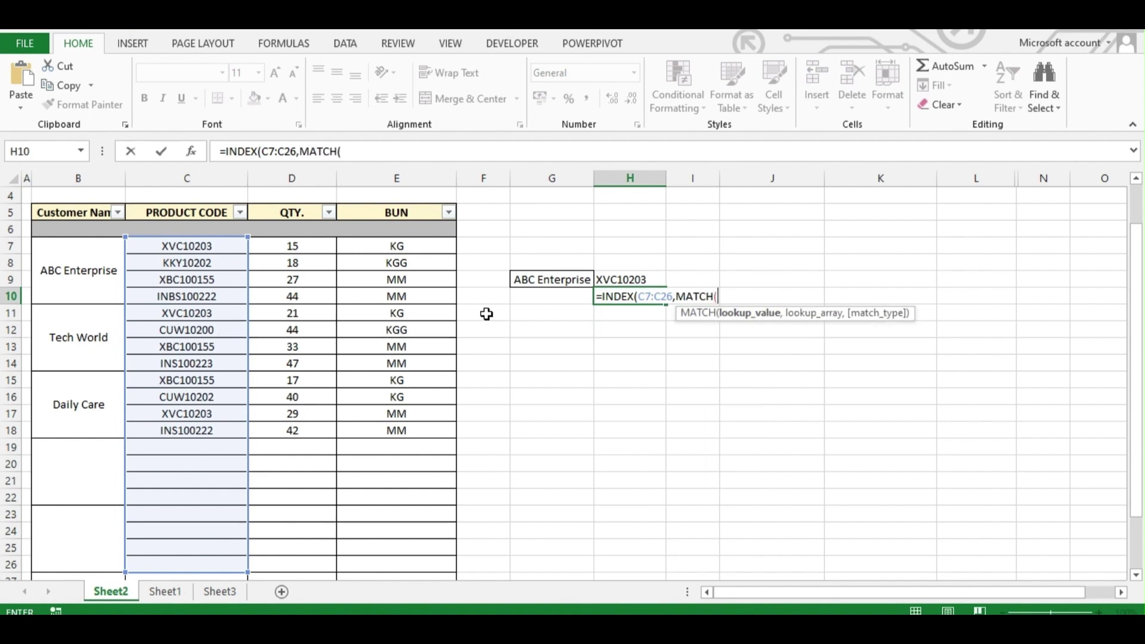
drag(85, 253, 84, 577)
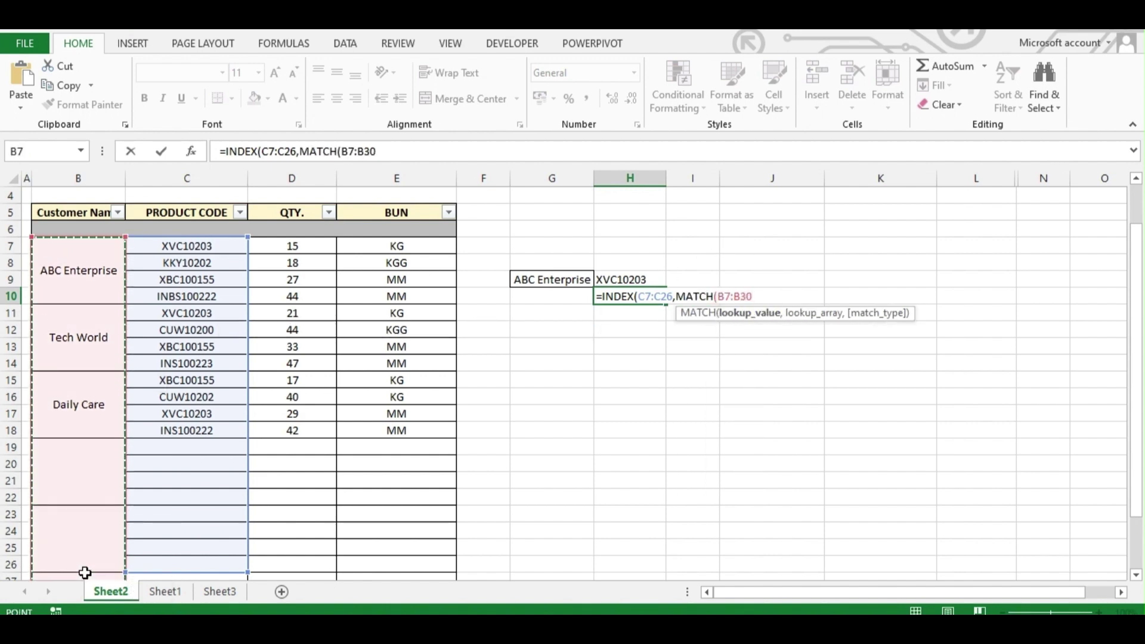
text(,)
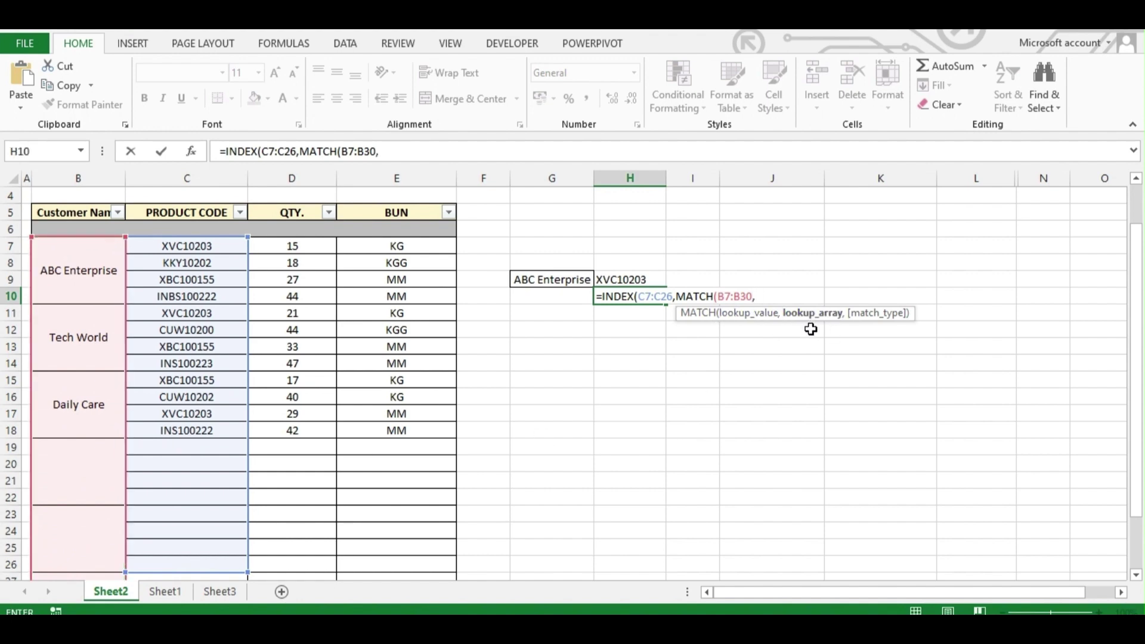
key(BackSpace)
key(BackSpace)
key(BackSpace)
key(BackSpace)
key(BackSpace)
key(BackSpace)
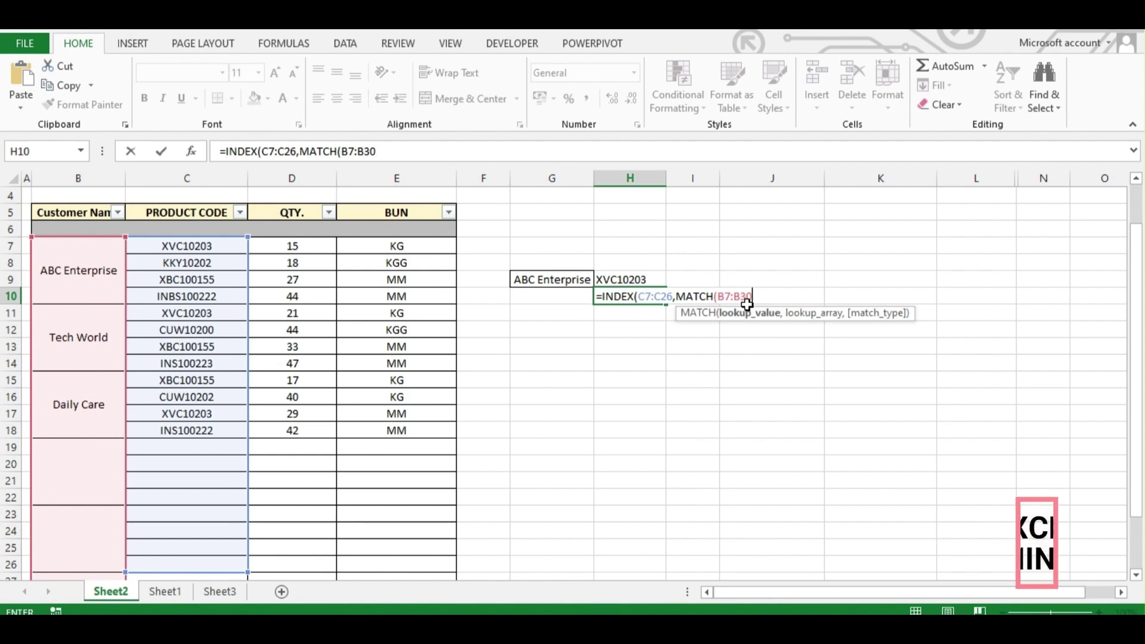
key(BackSpace)
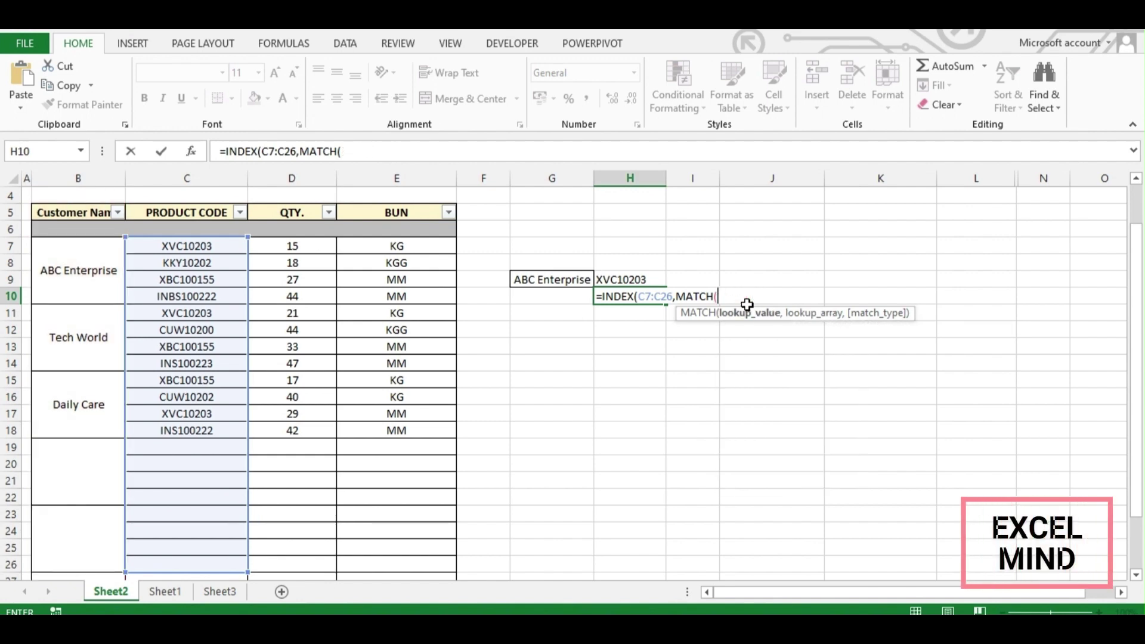
Step: Complete MATCH(G9,B7:B26,0)+1 in H10 and commit, returning KKY10202
click(519, 278)
text(,)
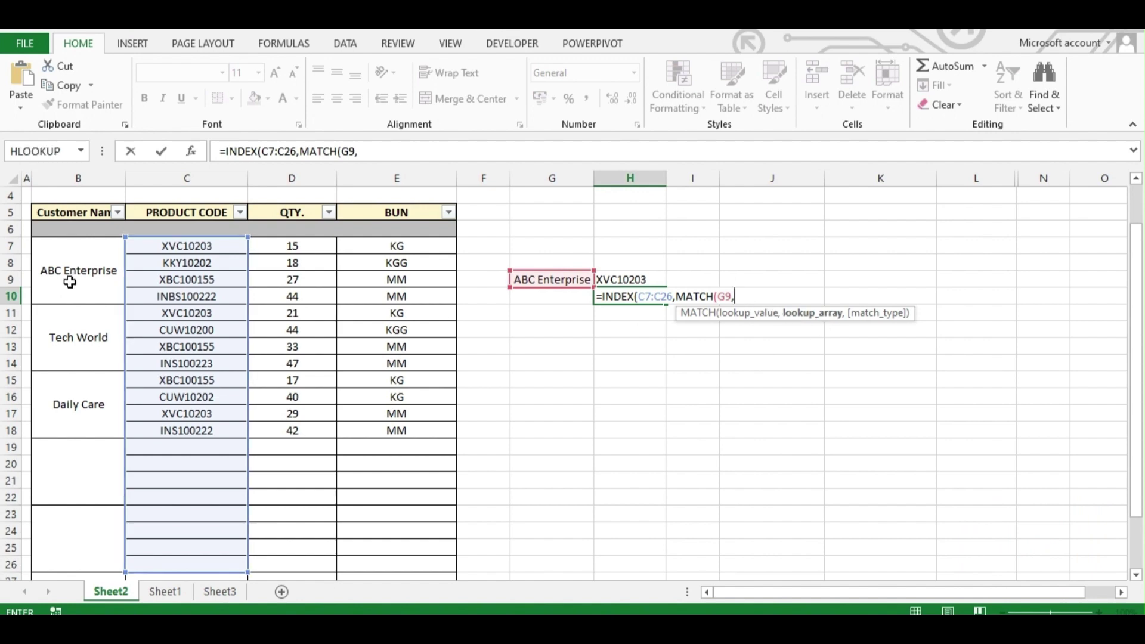
drag(70, 276, 60, 555)
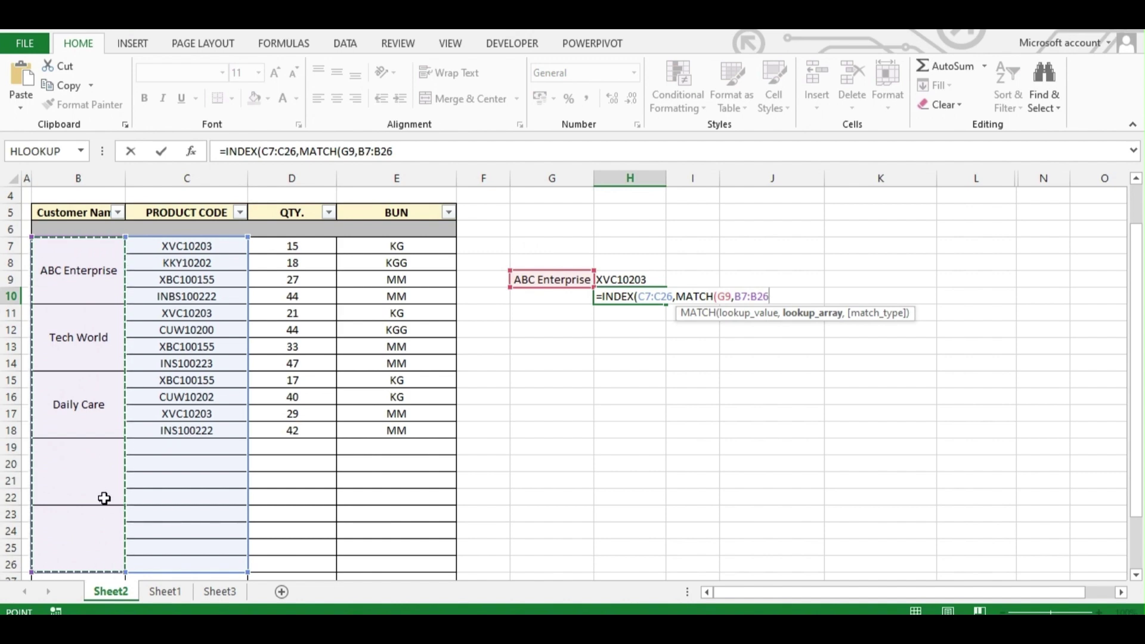
text(,)
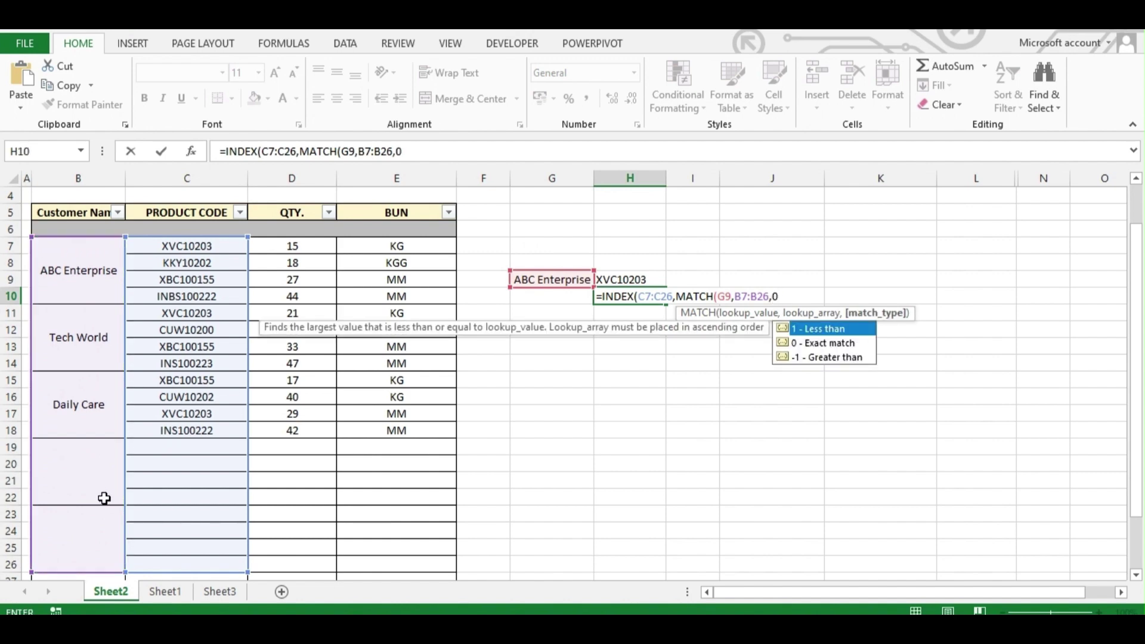
text(0()
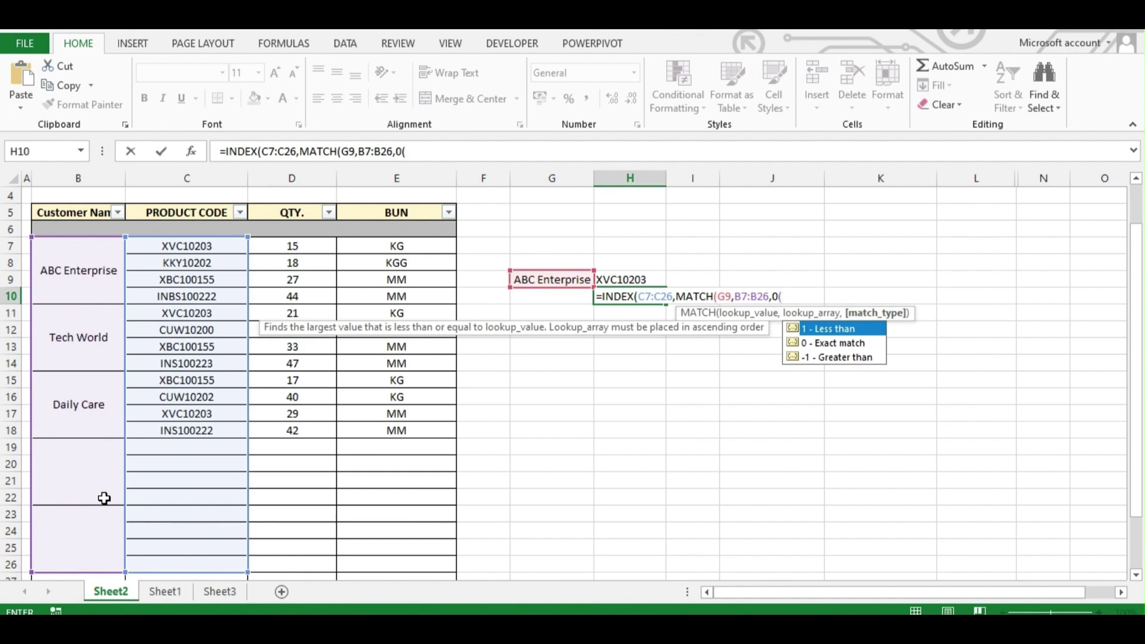
key(BackSpace)
text()+1)
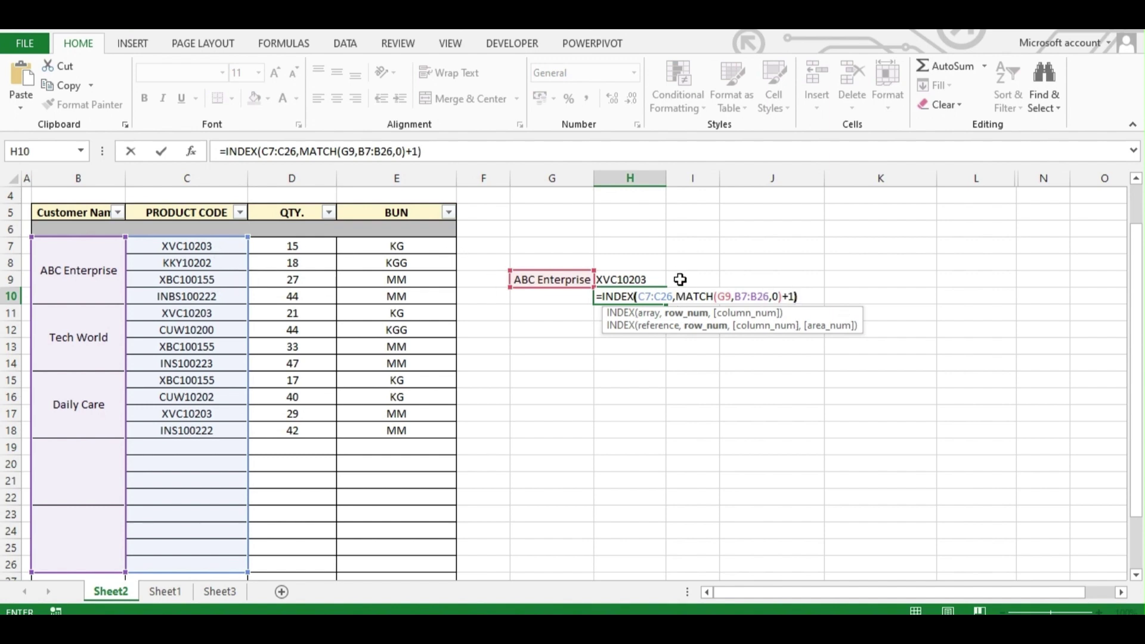
key(Return)
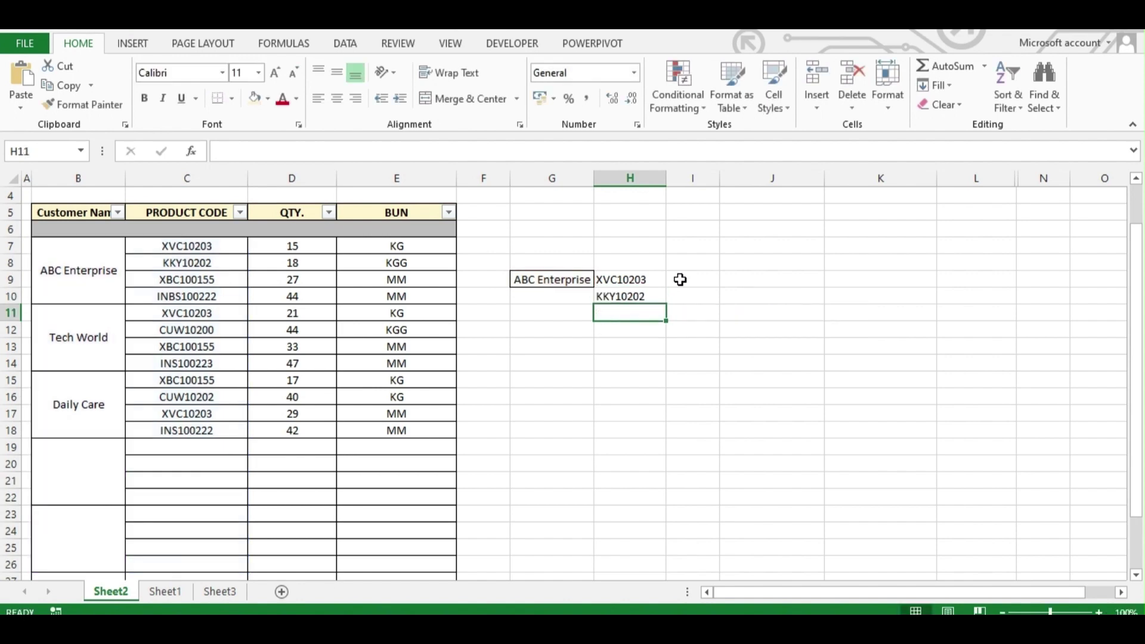
Step: Clear the trial lookup results in H9:H10 on Sheet2
click(644, 294)
click(222, 265)
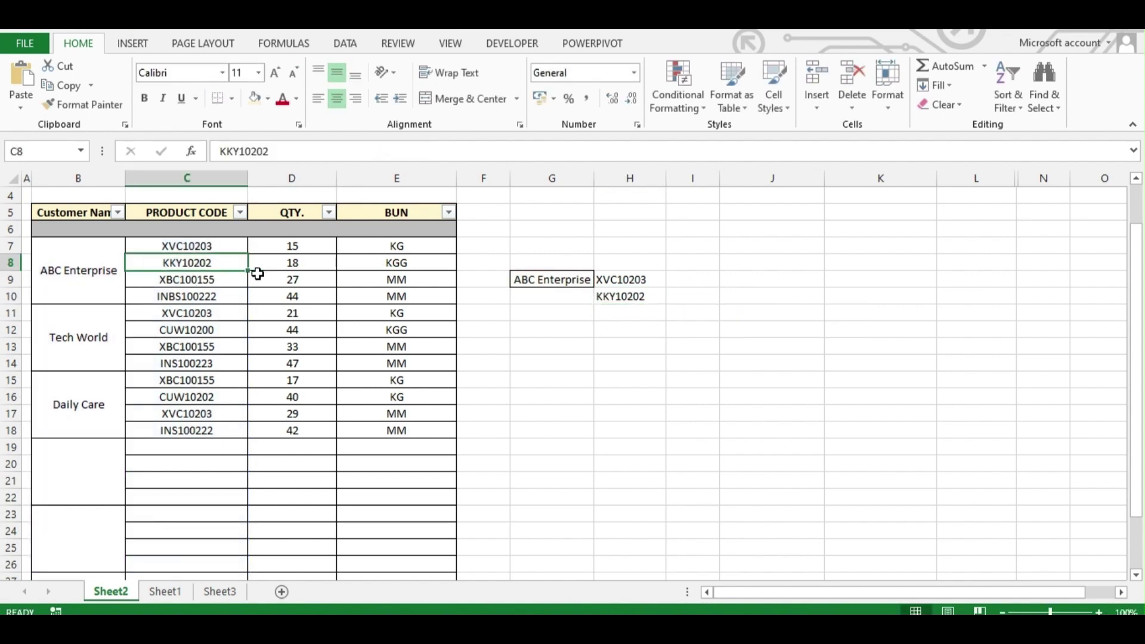
click(654, 310)
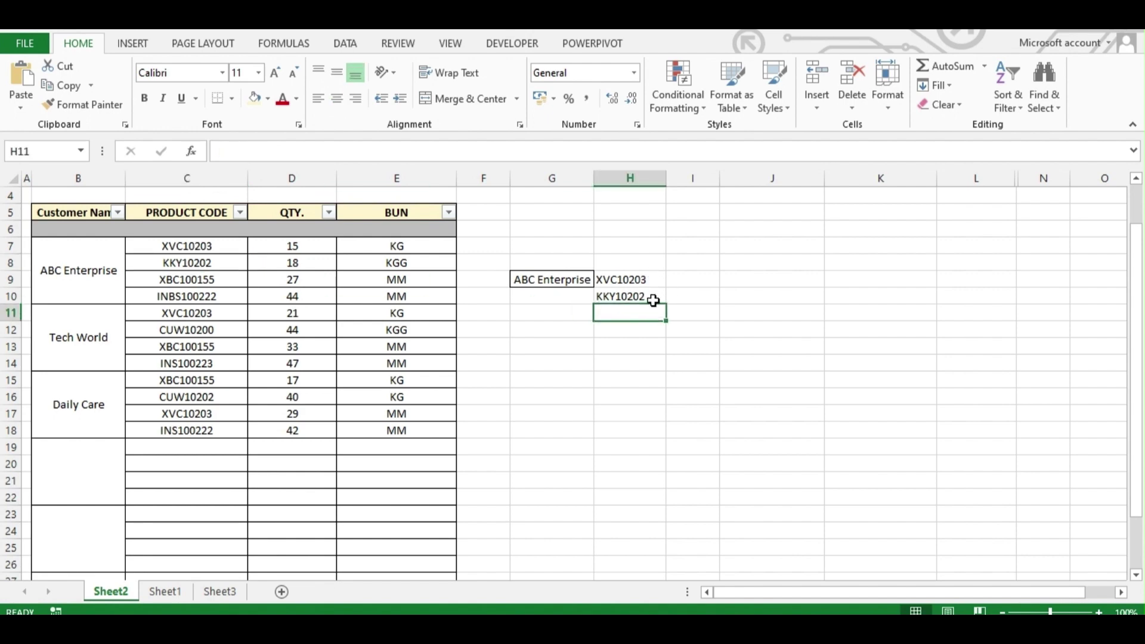
click(646, 334)
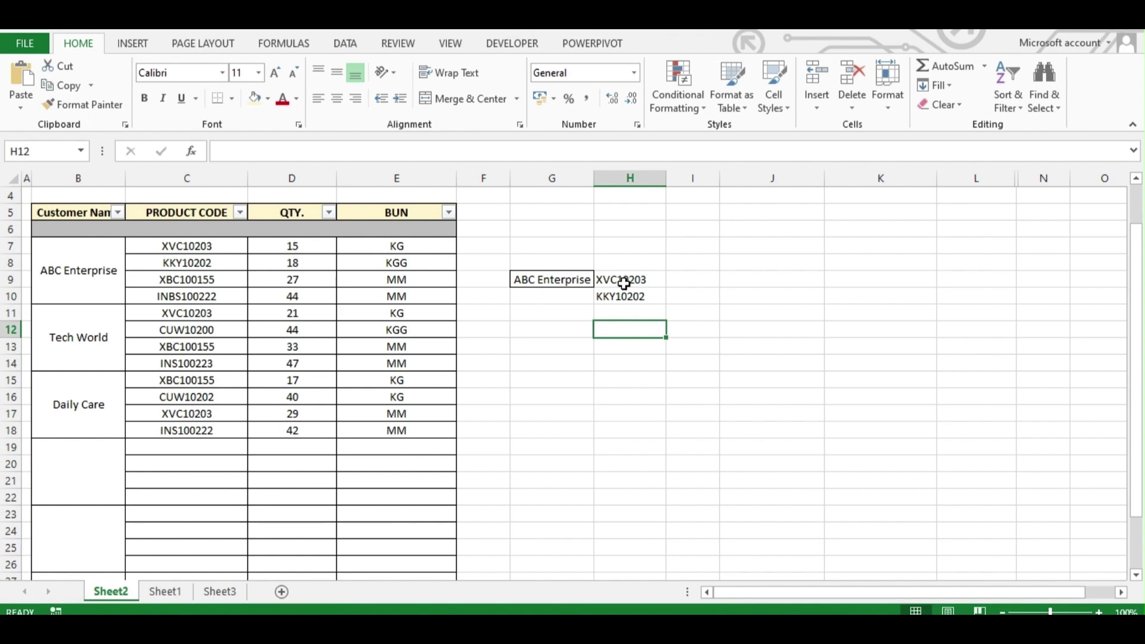
drag(620, 283, 620, 299)
key(Delete)
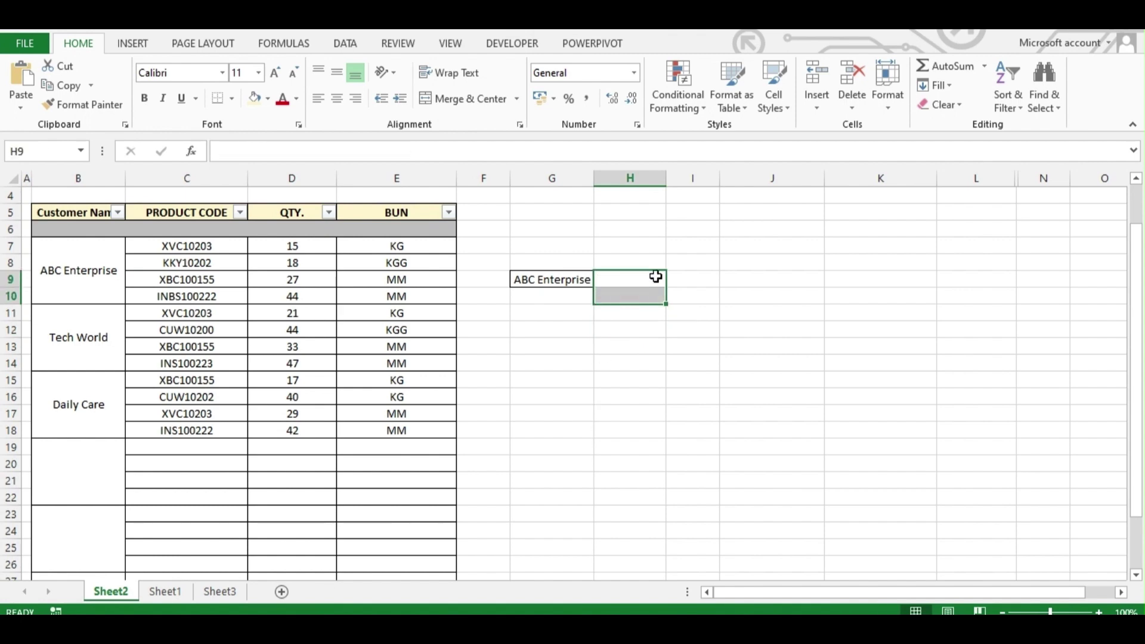
Step: Clear Sheet1's product code, quantity and BUN cells B3:D6
click(176, 592)
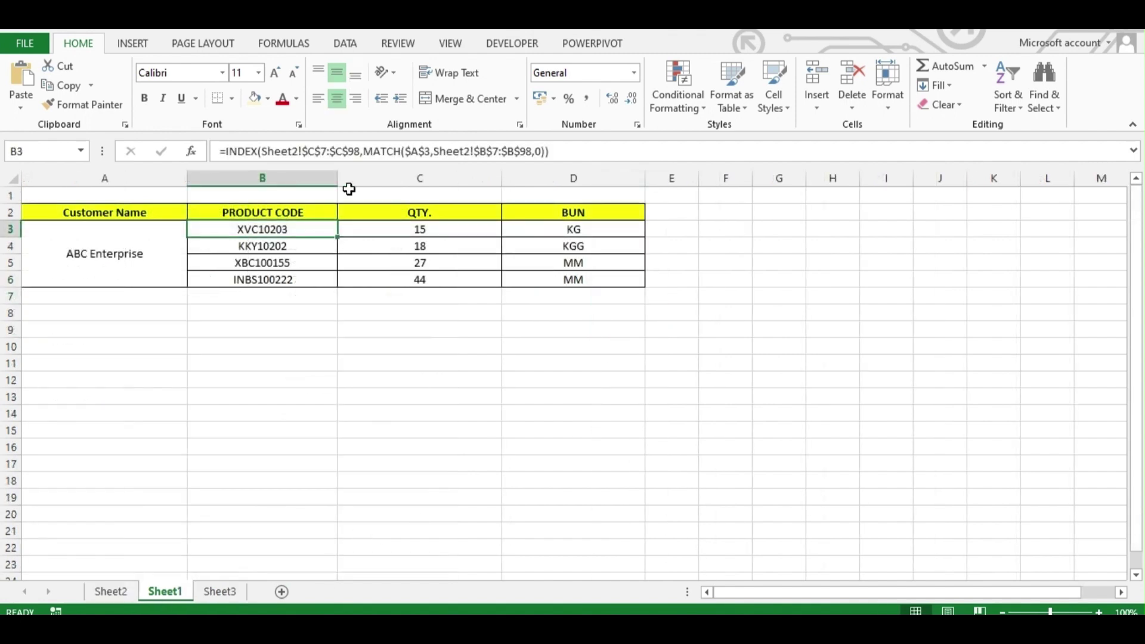
click(600, 230)
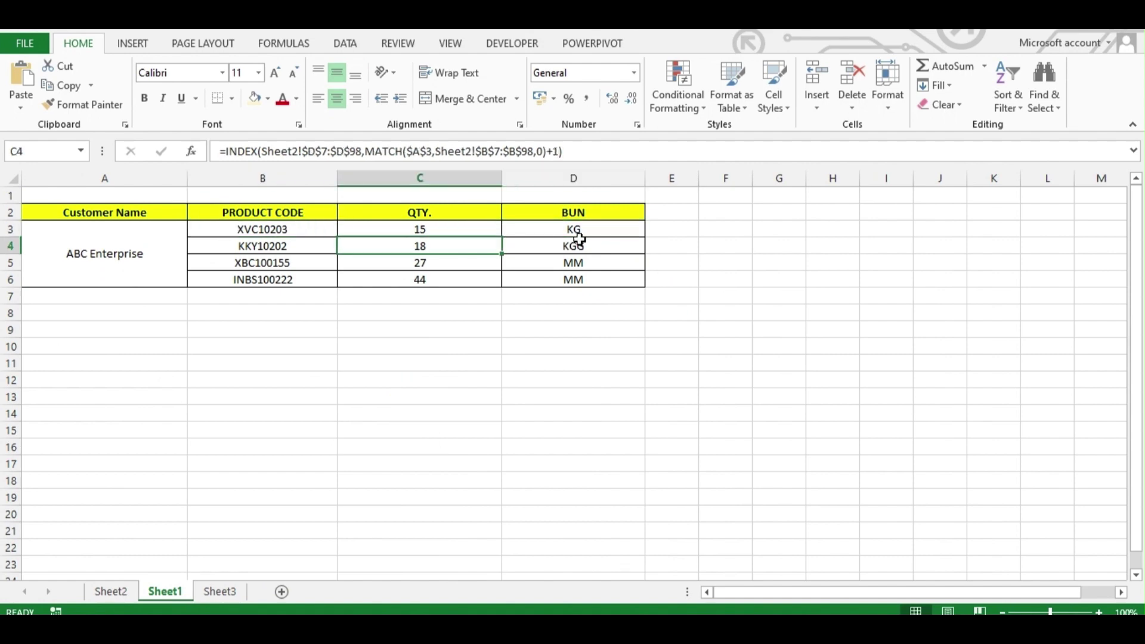
click(265, 230)
drag(261, 227, 536, 268)
key(Delete)
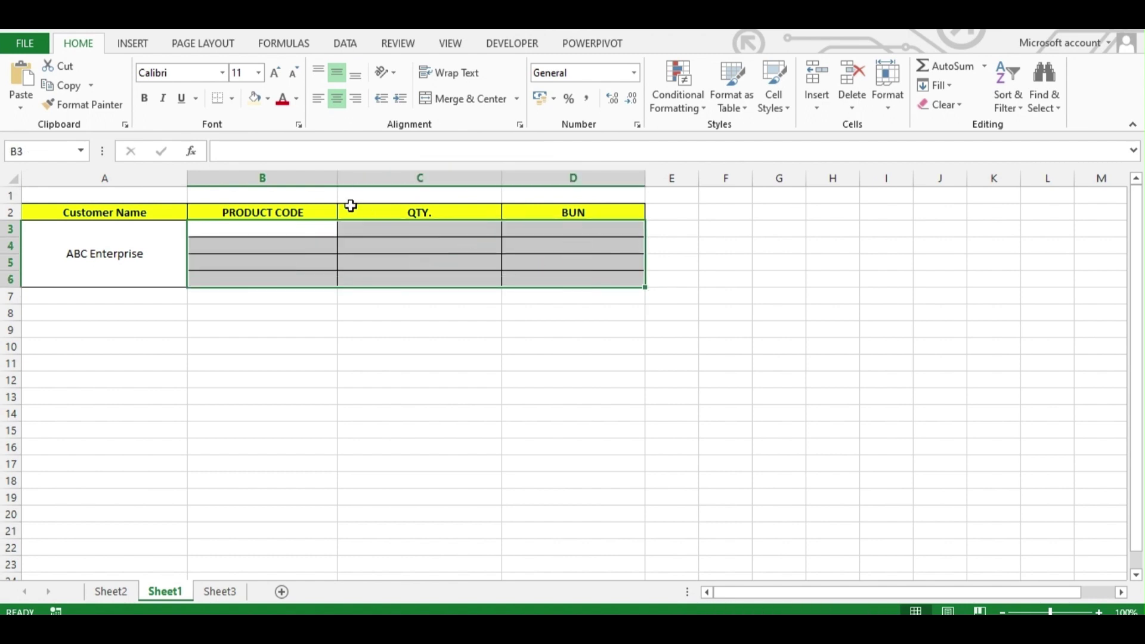
Step: In Sheet1's B3, start =INDEX( with Sheet2!C7:C27 product codes as the return range
click(304, 233)
text(=)
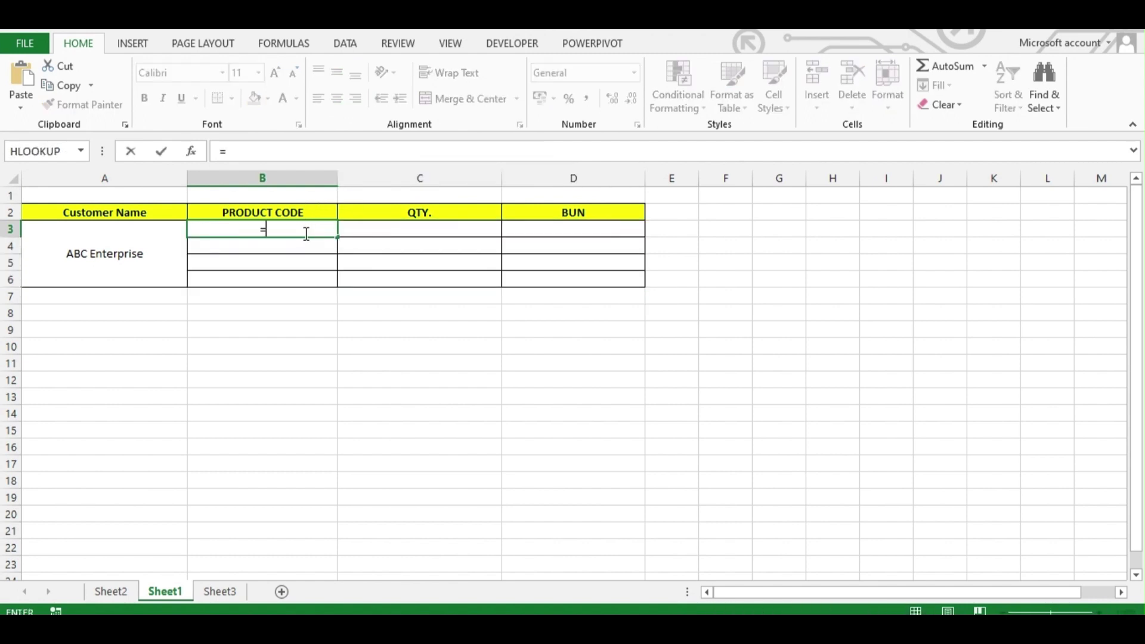
text(ind)
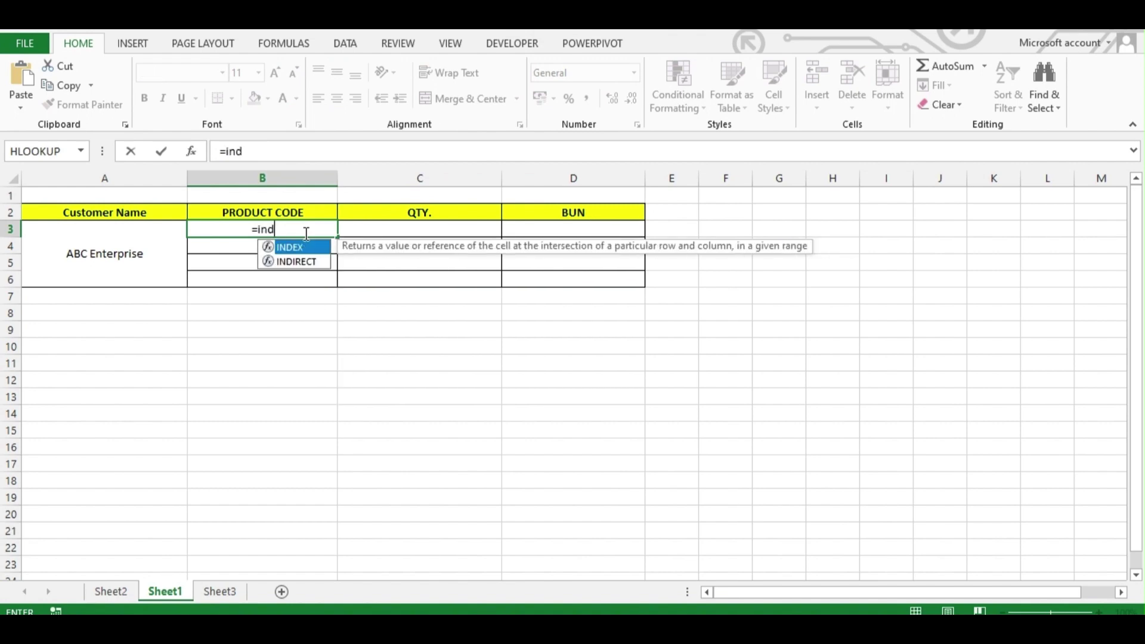
key(Tab)
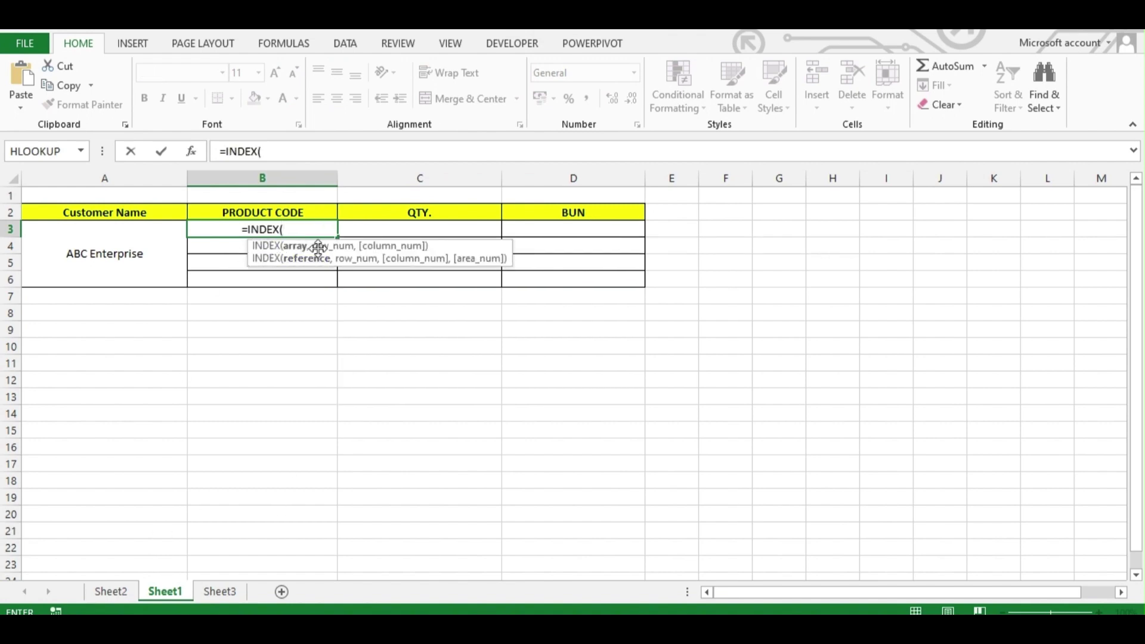
click(119, 590)
drag(192, 245, 194, 576)
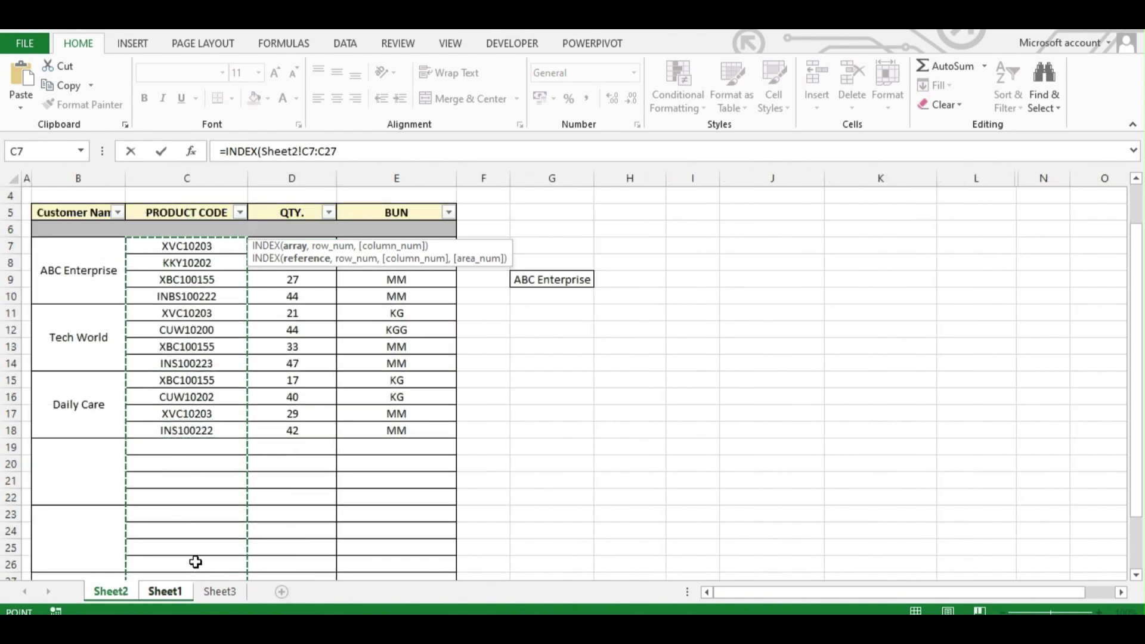
Step: Add MATCH(Sheet1!A3,Sheet2!B7:B26,0) and commit, so B3 returns XVC10203
text(,)
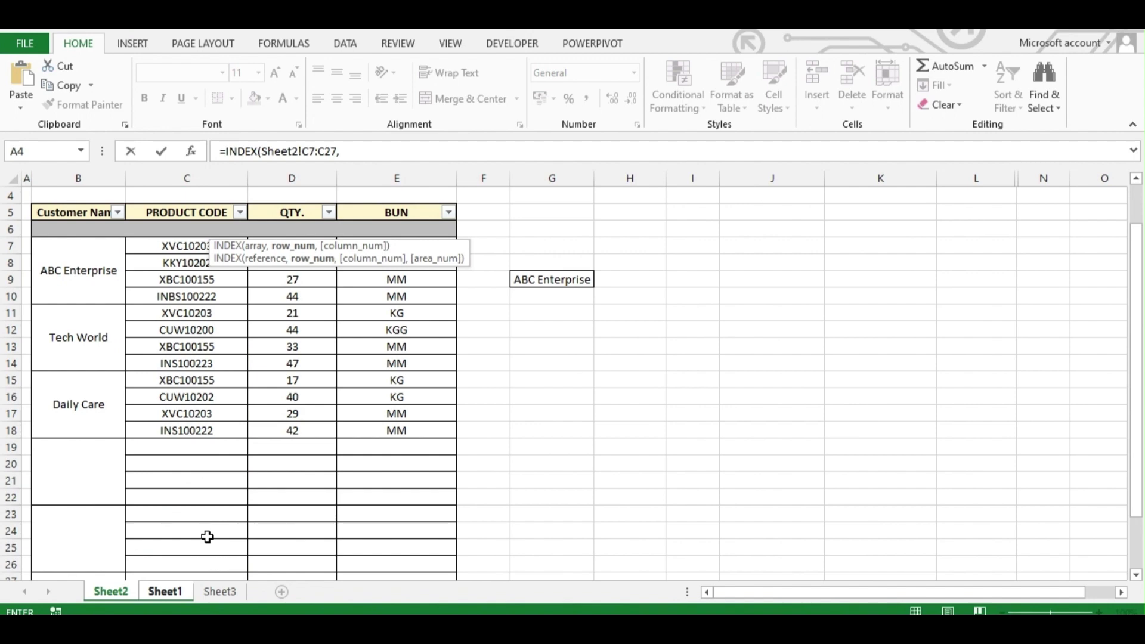
text(mat)
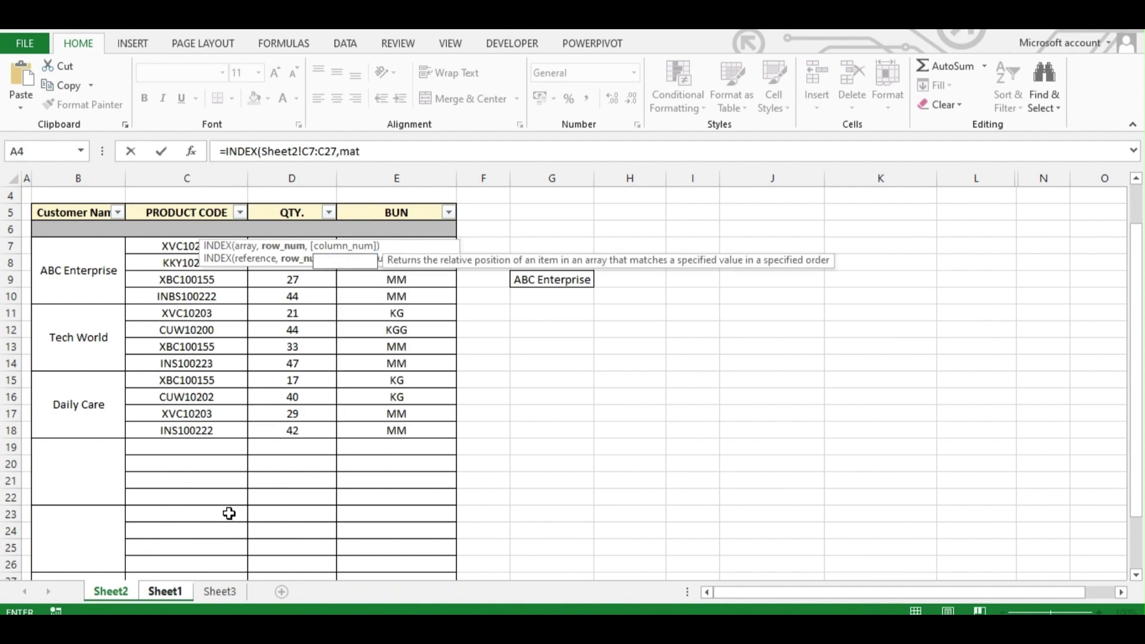
text(ch)
key(Tab)
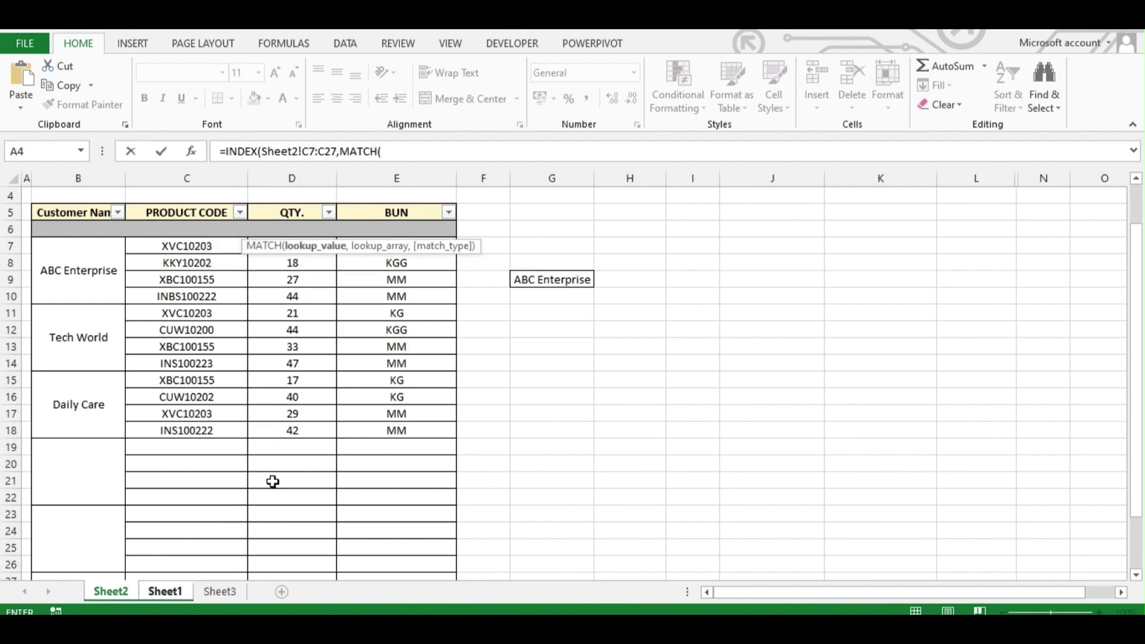
click(163, 592)
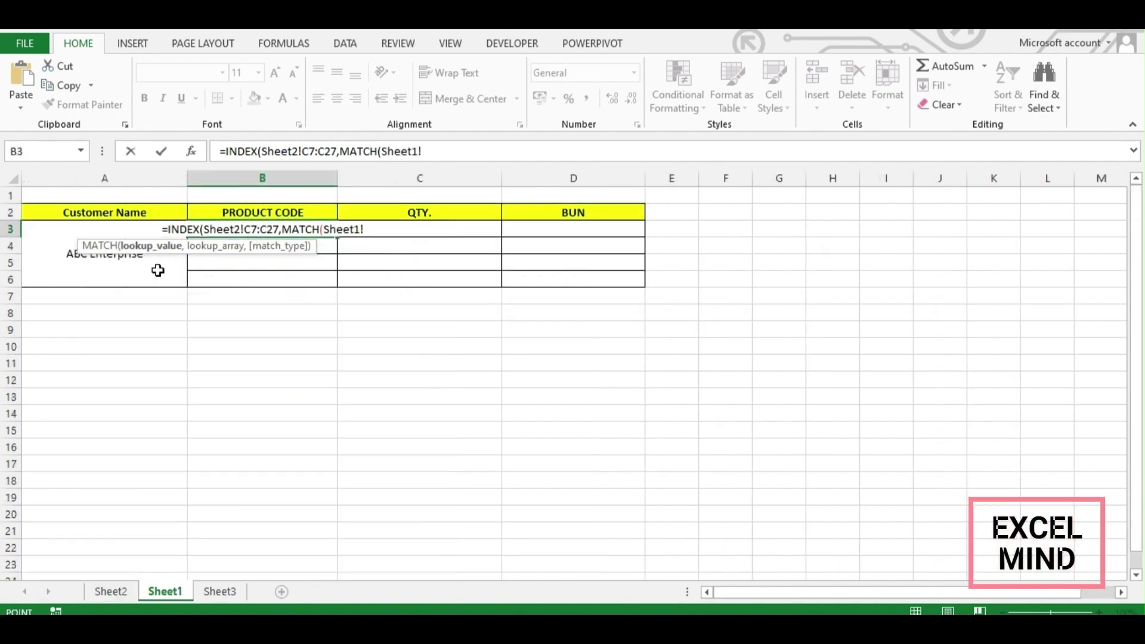
click(80, 262)
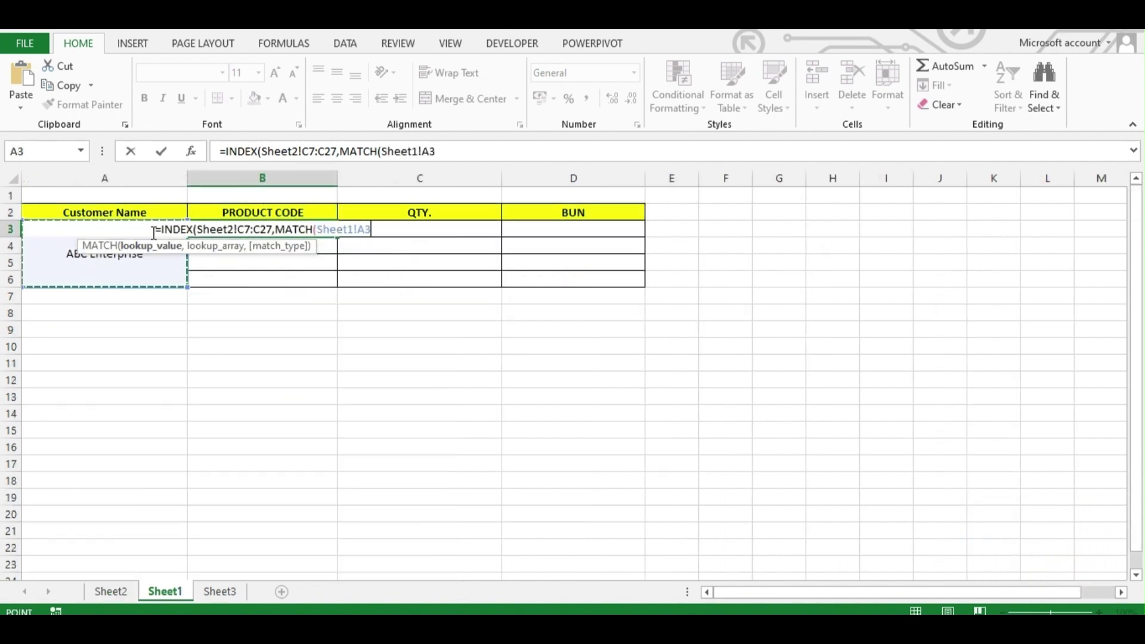
text(,)
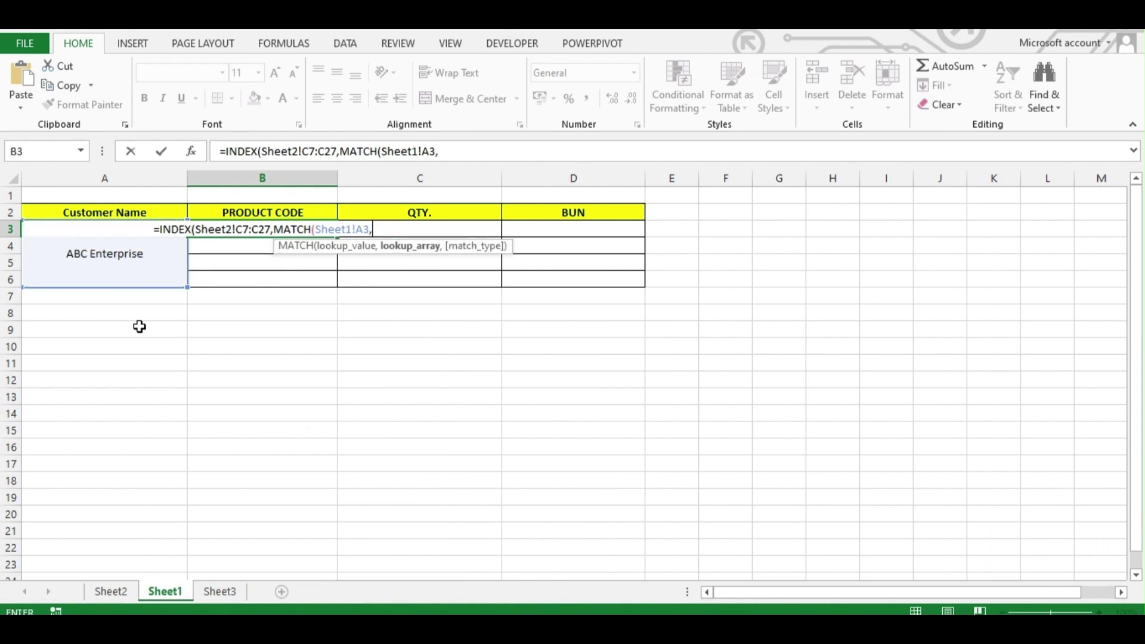
click(111, 591)
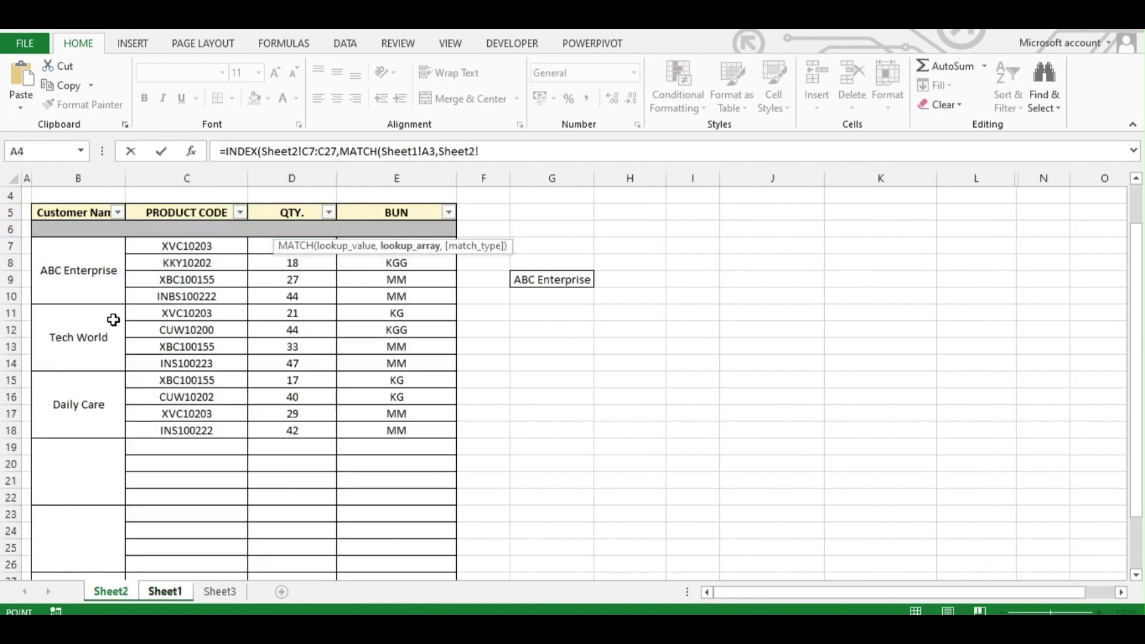
drag(70, 257, 87, 552)
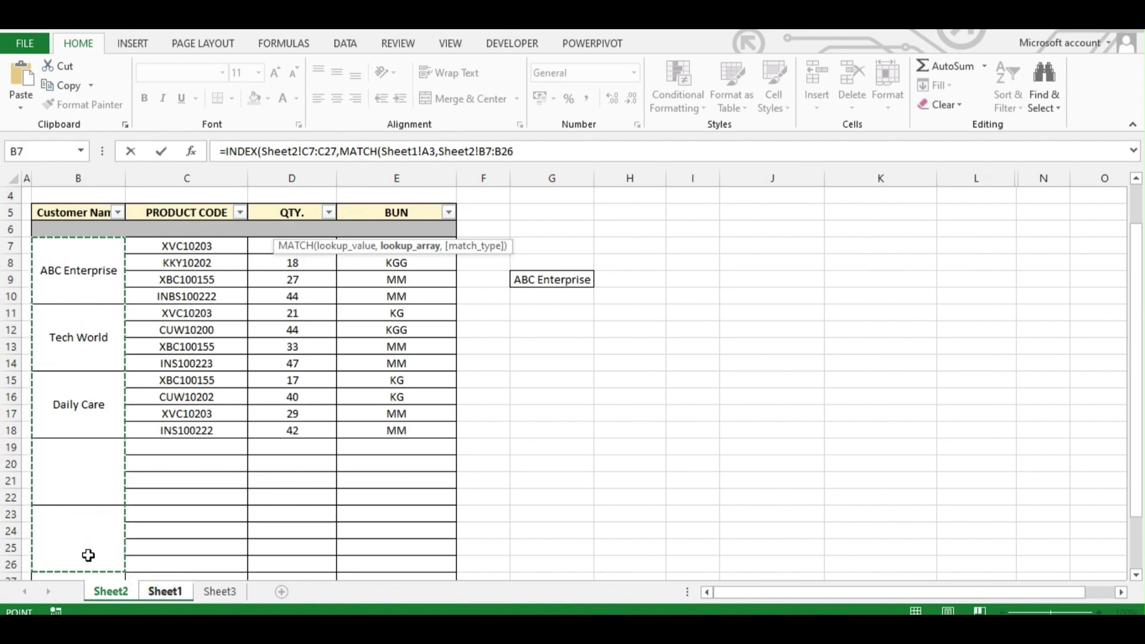
text(,)
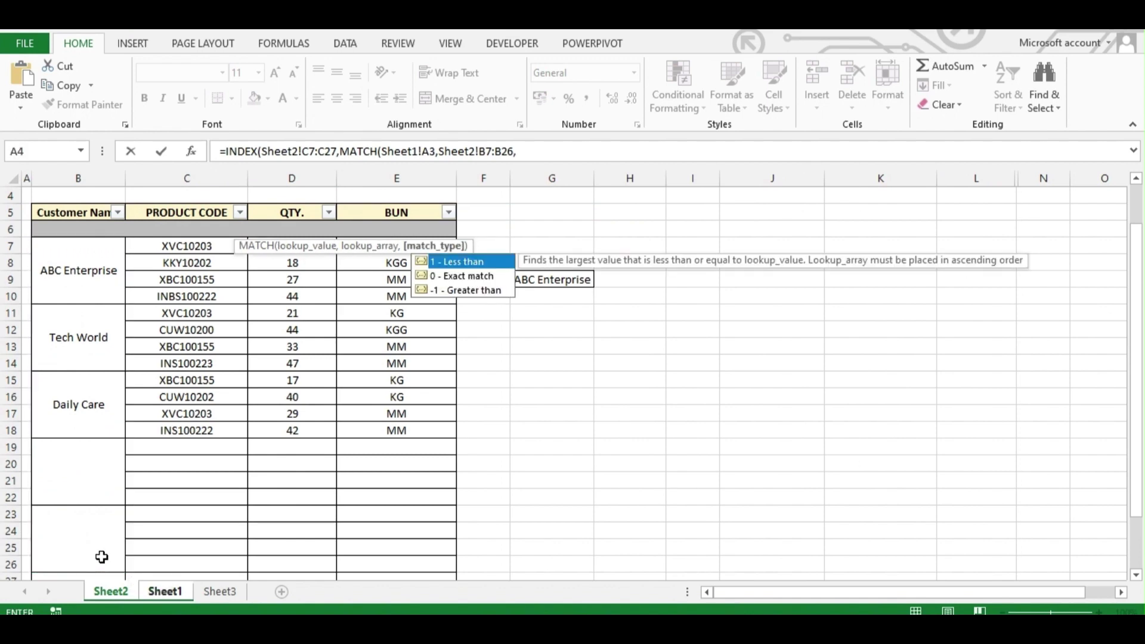
text(0)))
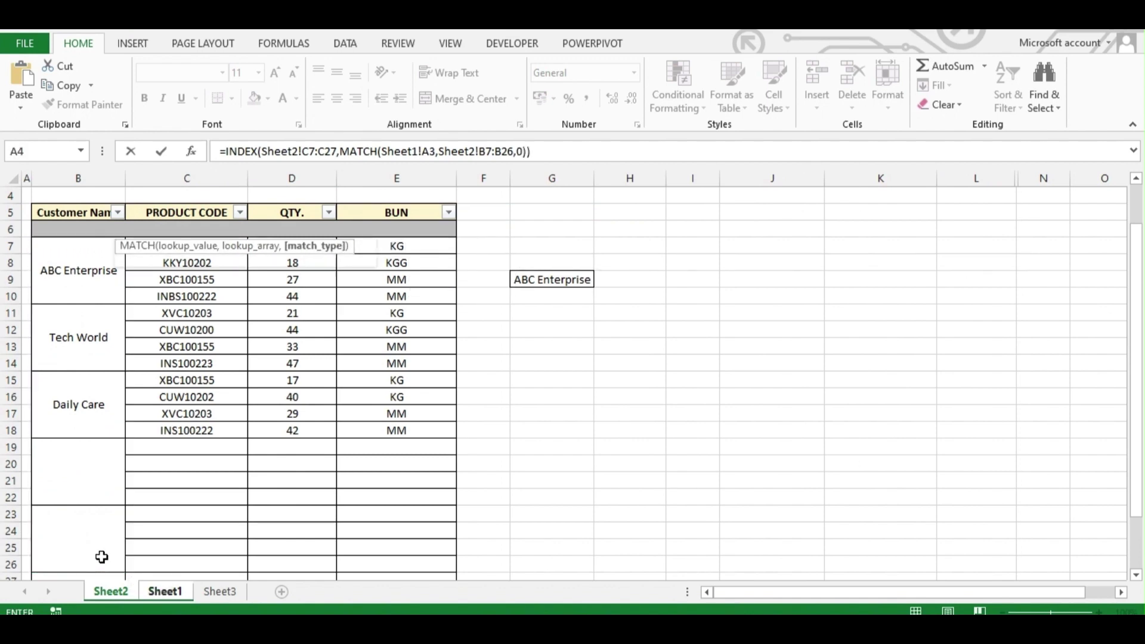
key(Return)
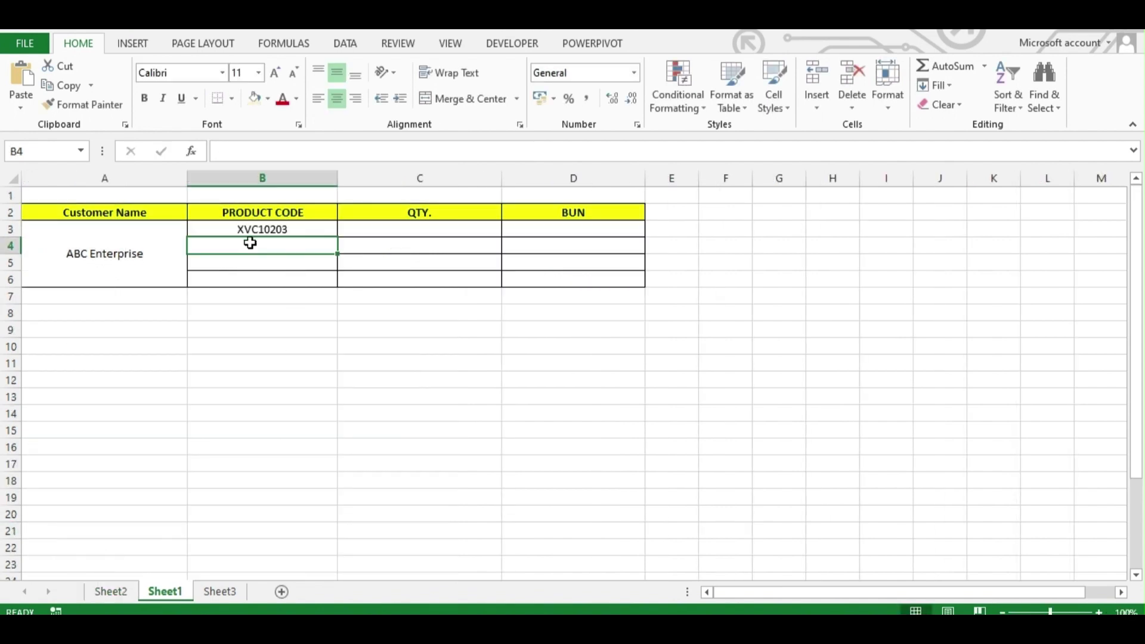
Step: Fill B3's formula down to B4, which returns #N/A from shifted references, then edit B3's formula
click(297, 229)
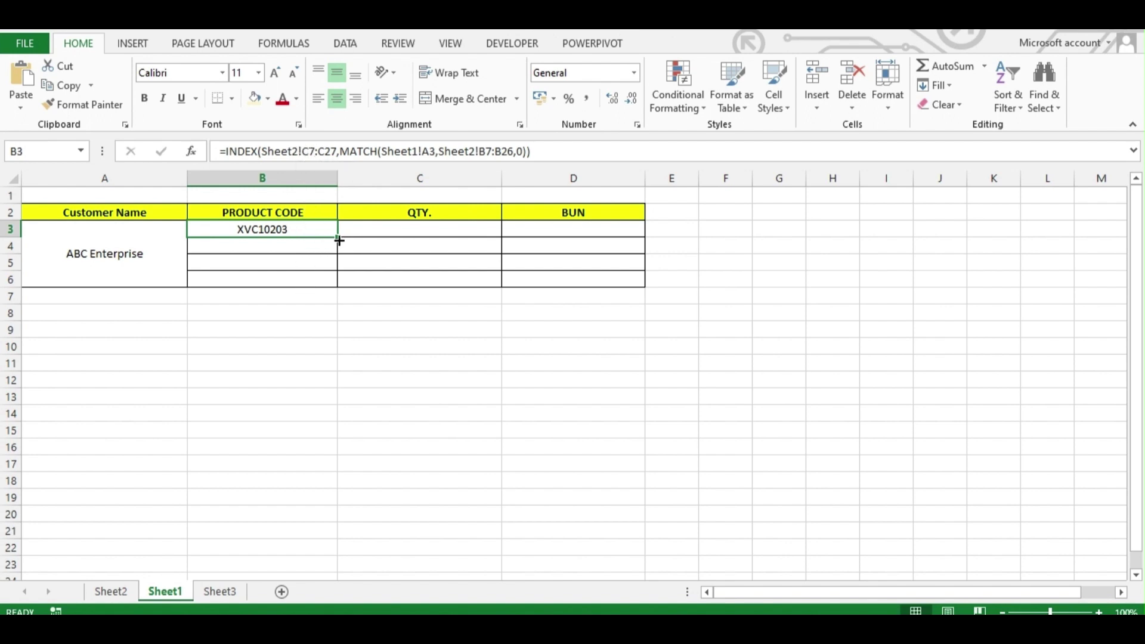
drag(338, 237, 328, 256)
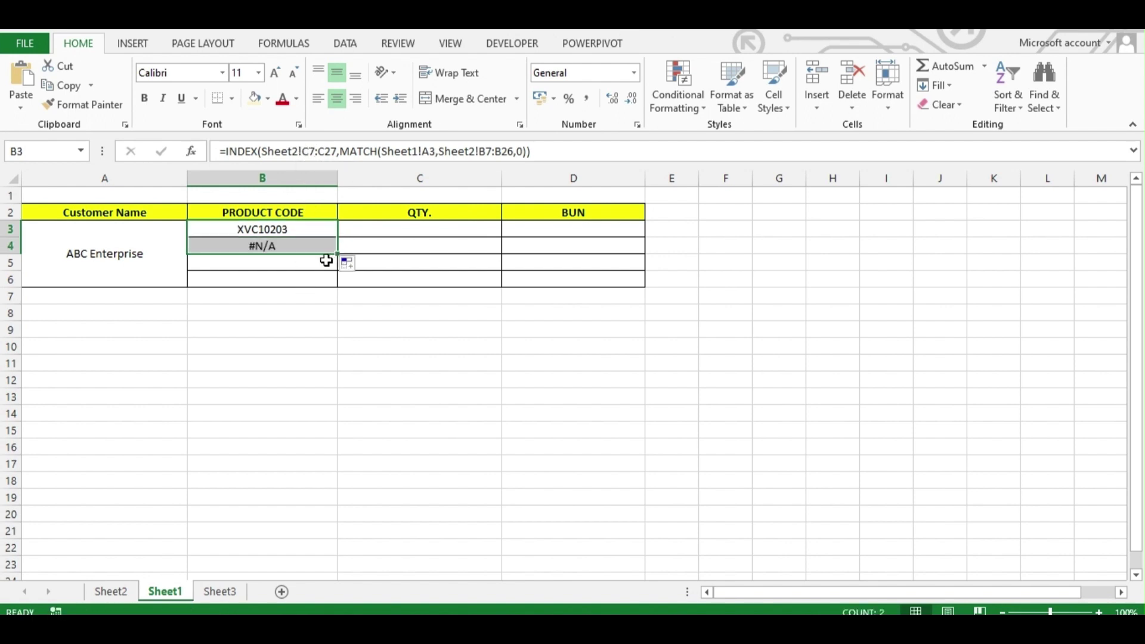
click(276, 245)
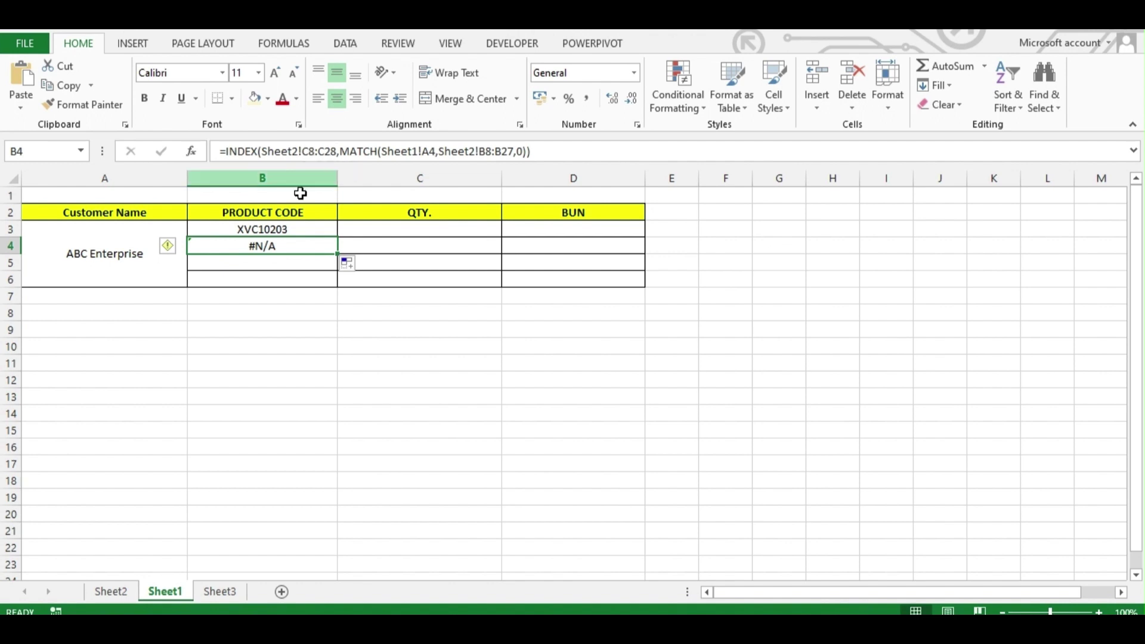
click(276, 229)
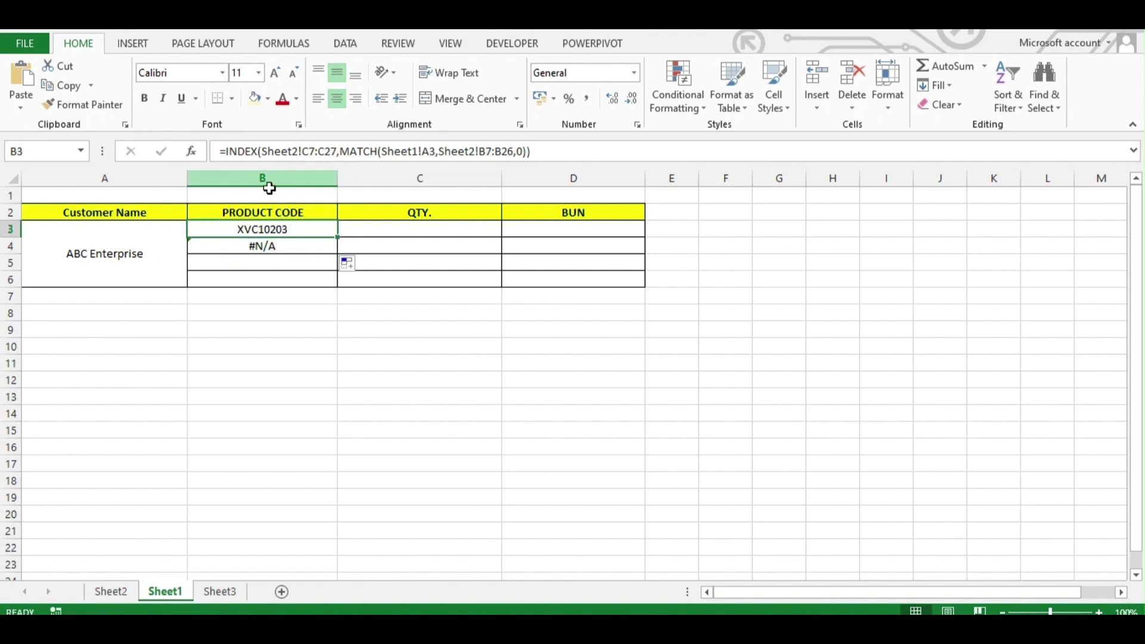
click(303, 151)
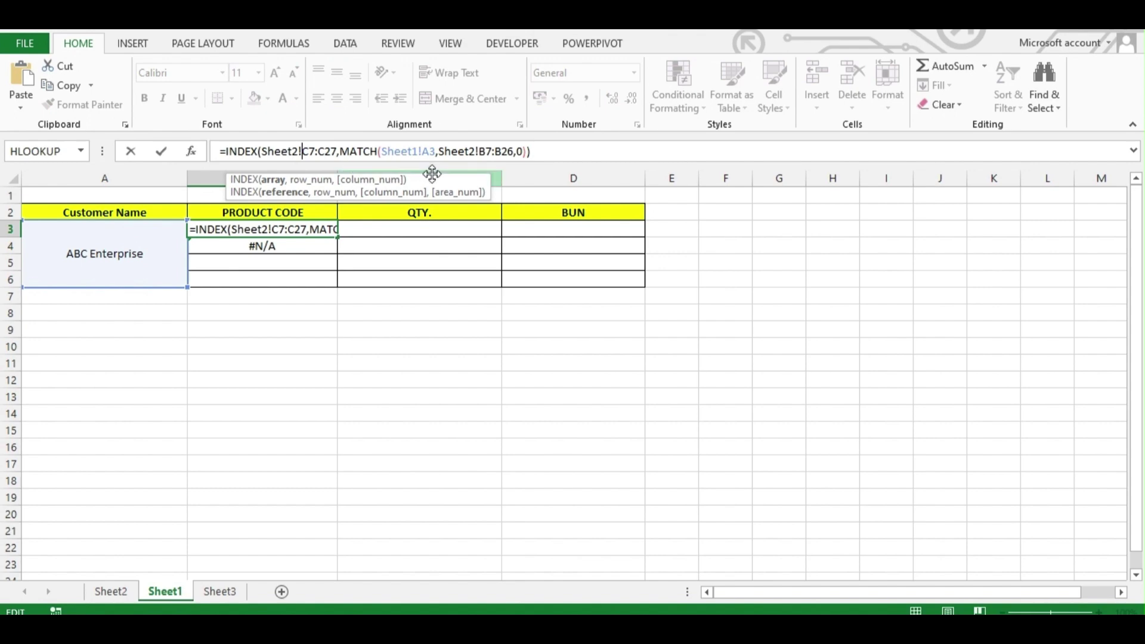
Step: Make B3's references absolute: Sheet2!$C$7:$C$27, Sheet1!$A$3 and Sheet2!$B$7:$B$26
text($C)
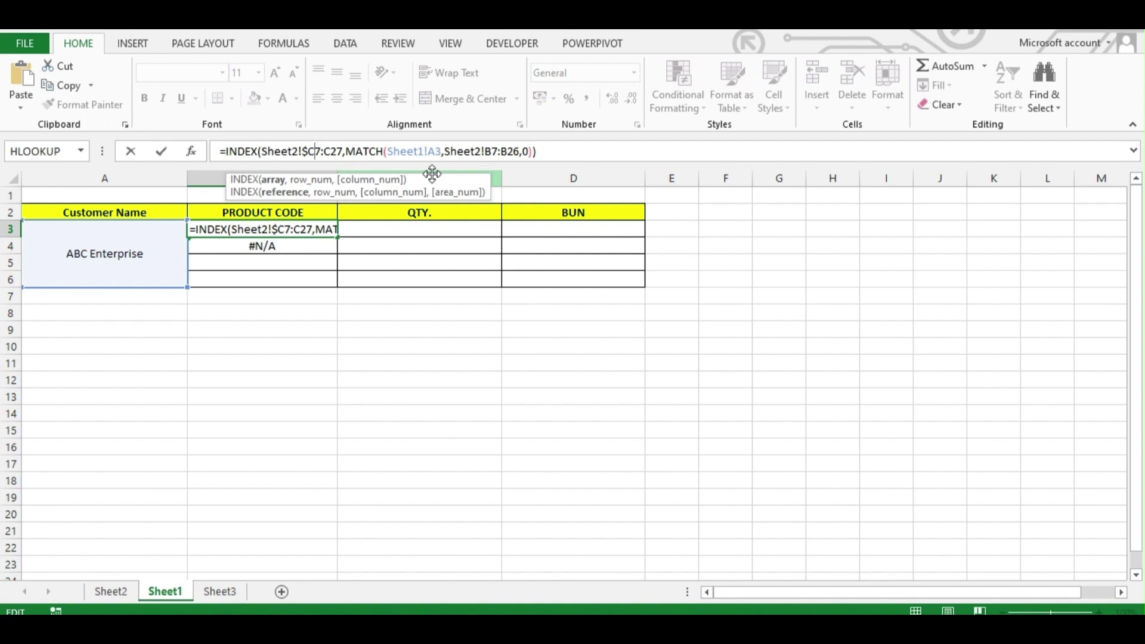
text($7:)
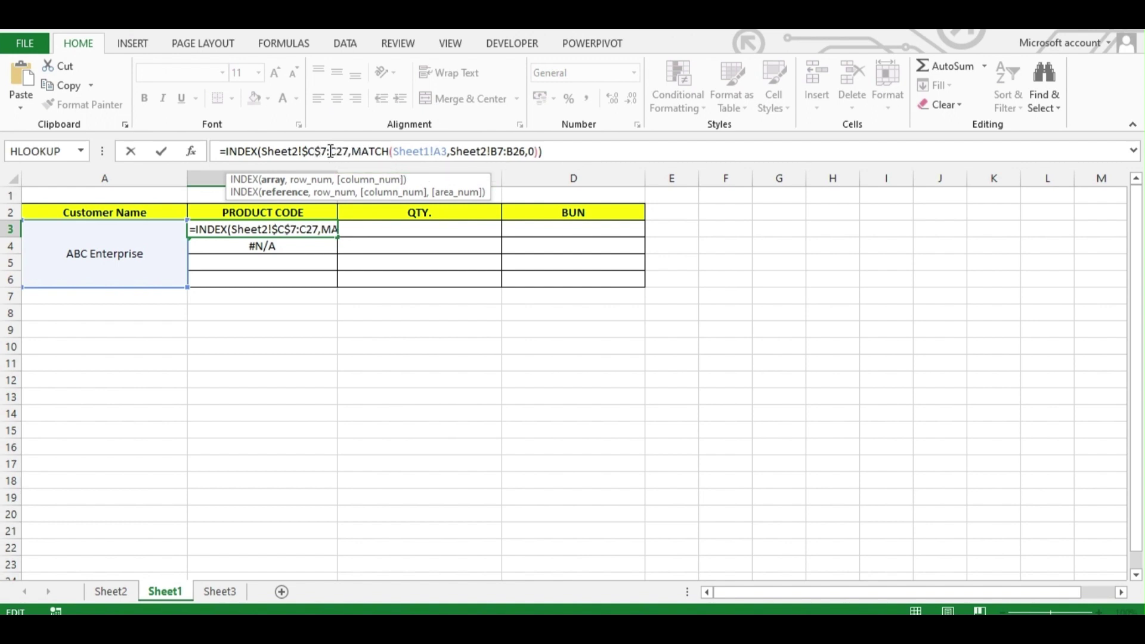
text($C)
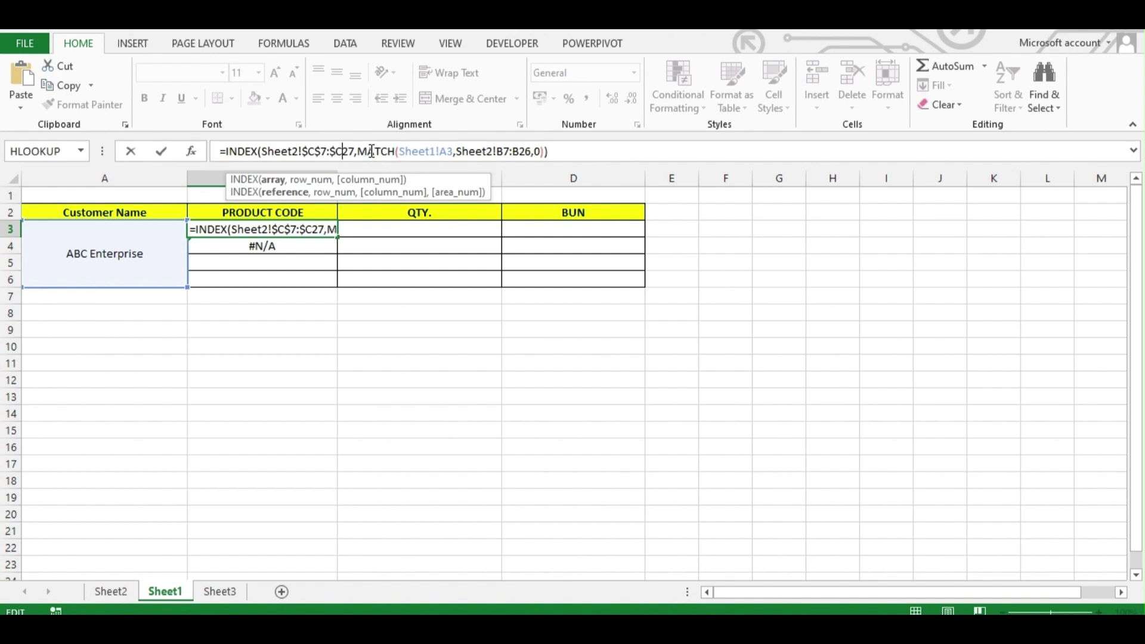
text($)
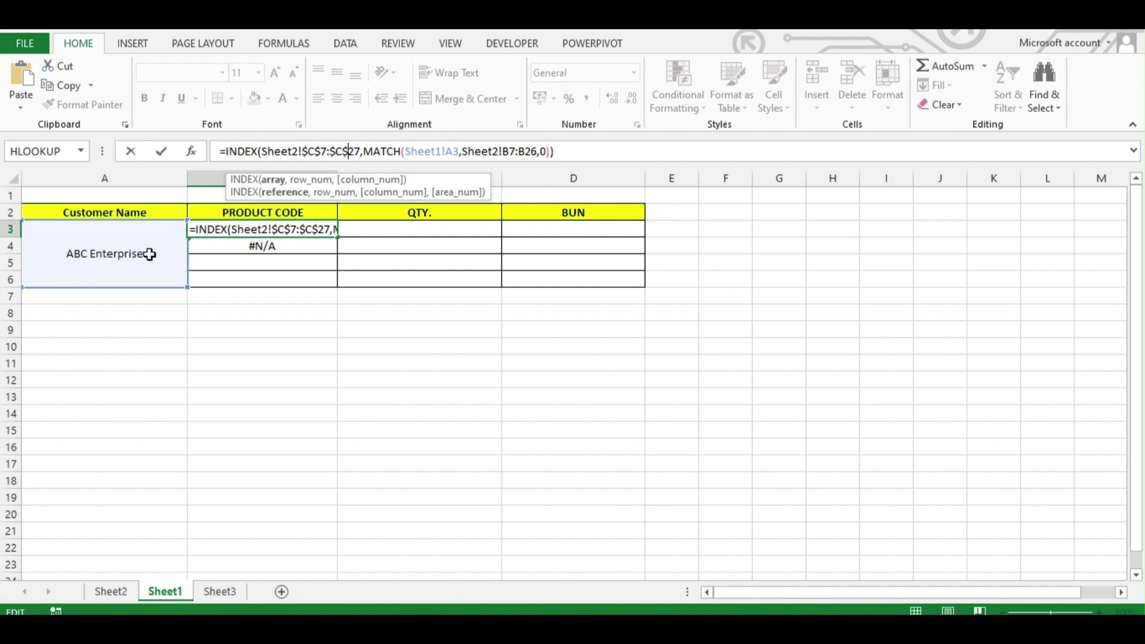
click(447, 149)
text($)
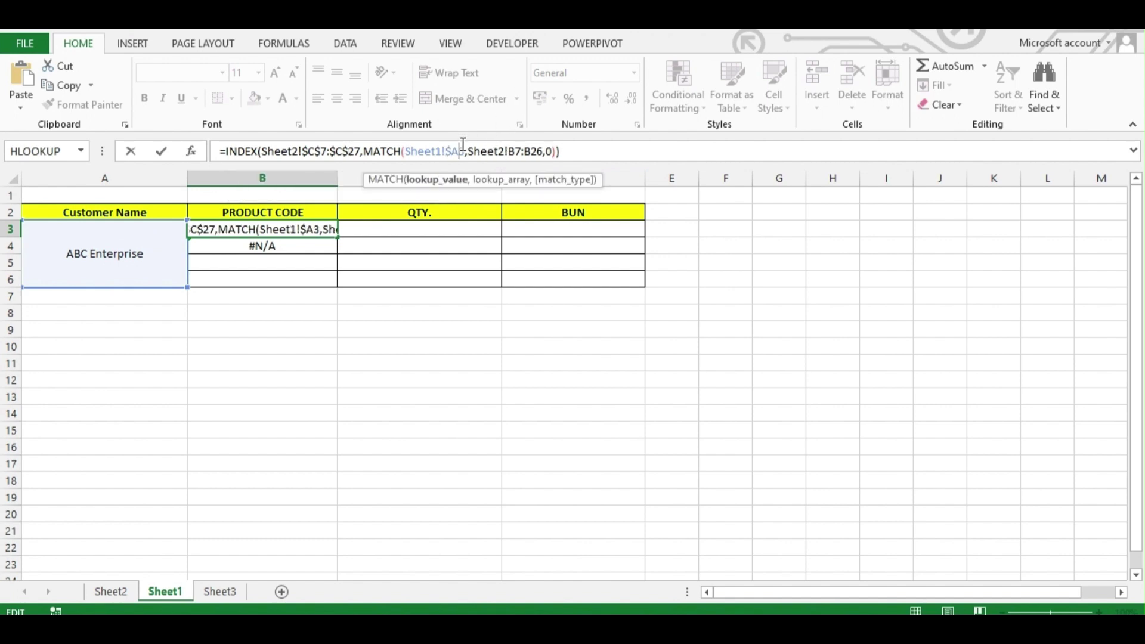
click(463, 149)
text($)
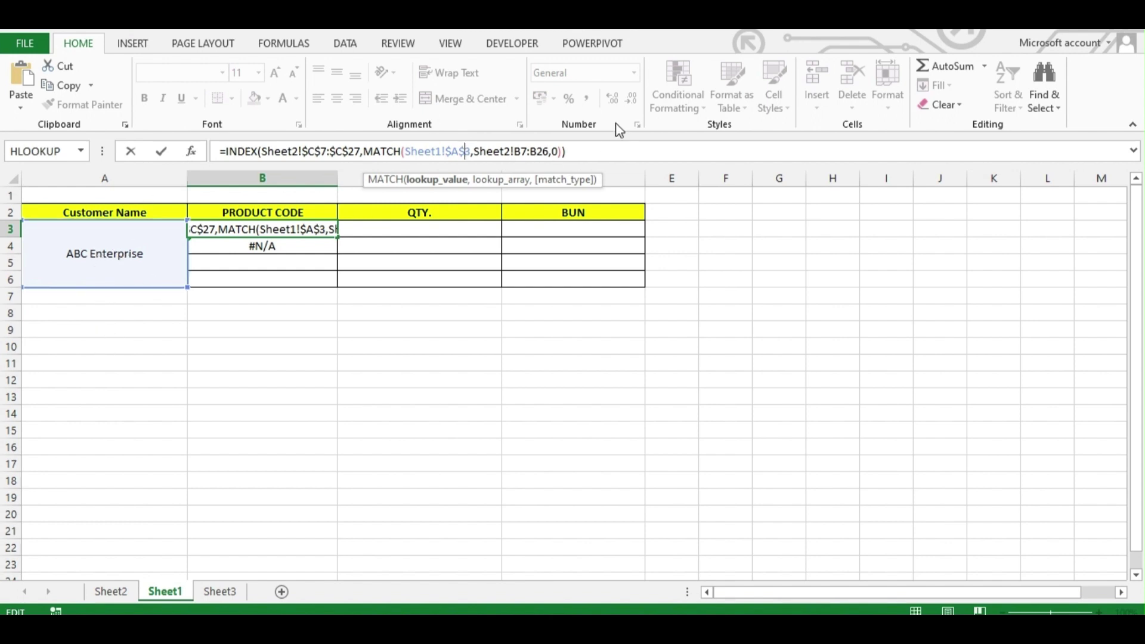
click(516, 152)
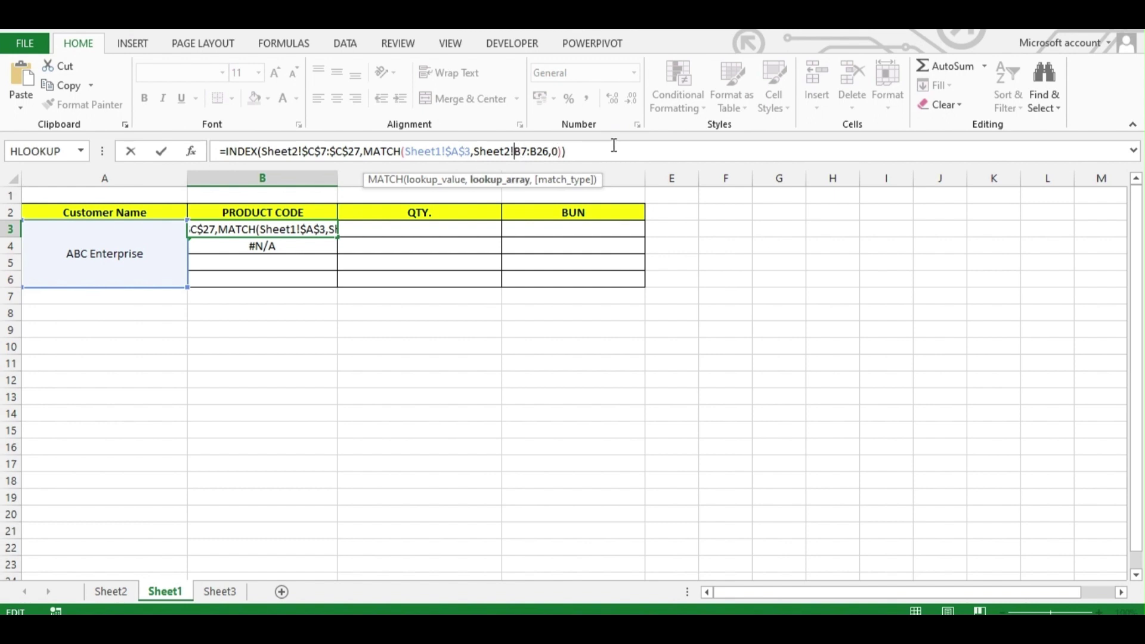
text($C)
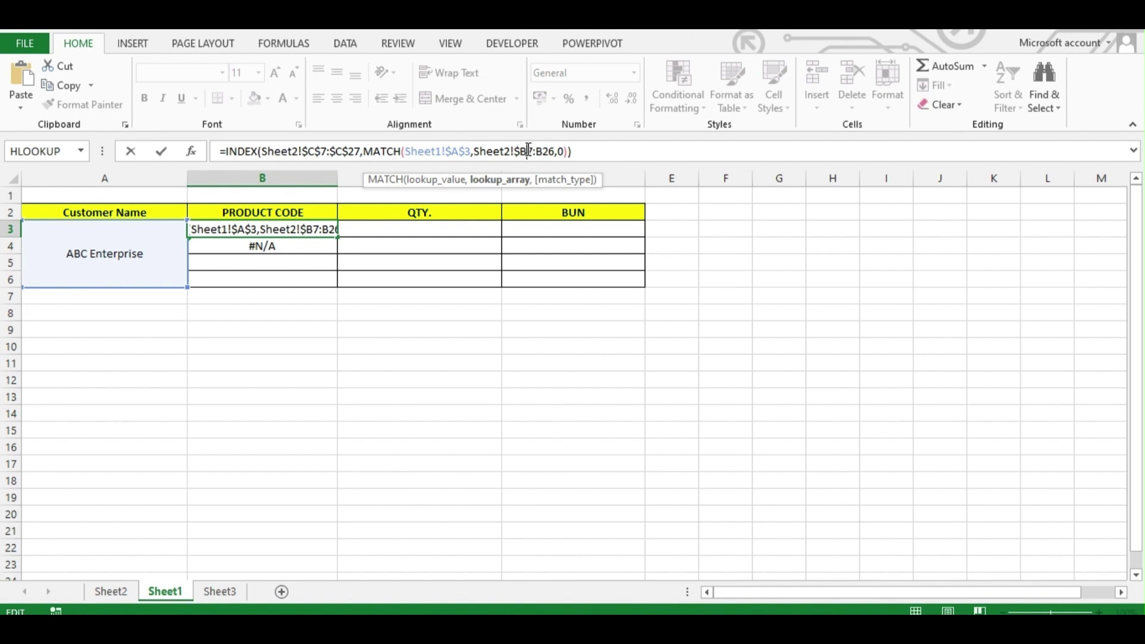
text($7:$C)
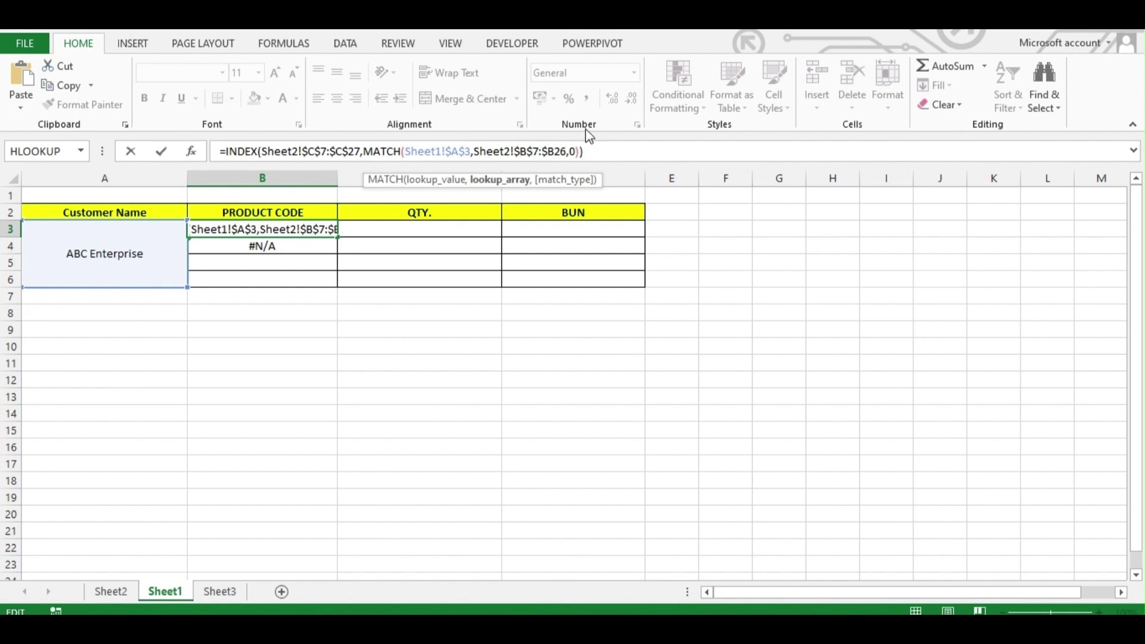
text($)
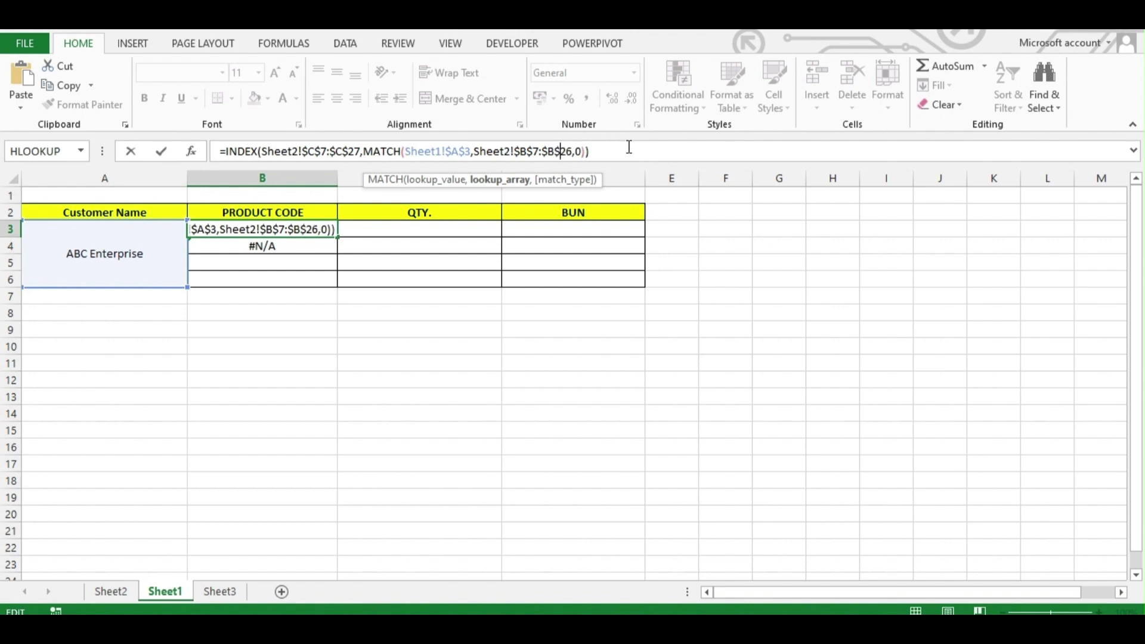
key(Return)
Step: Fill the formula down to B6, all showing XVC10203, and compare with Sheet2's product codes
drag(294, 230, 301, 272)
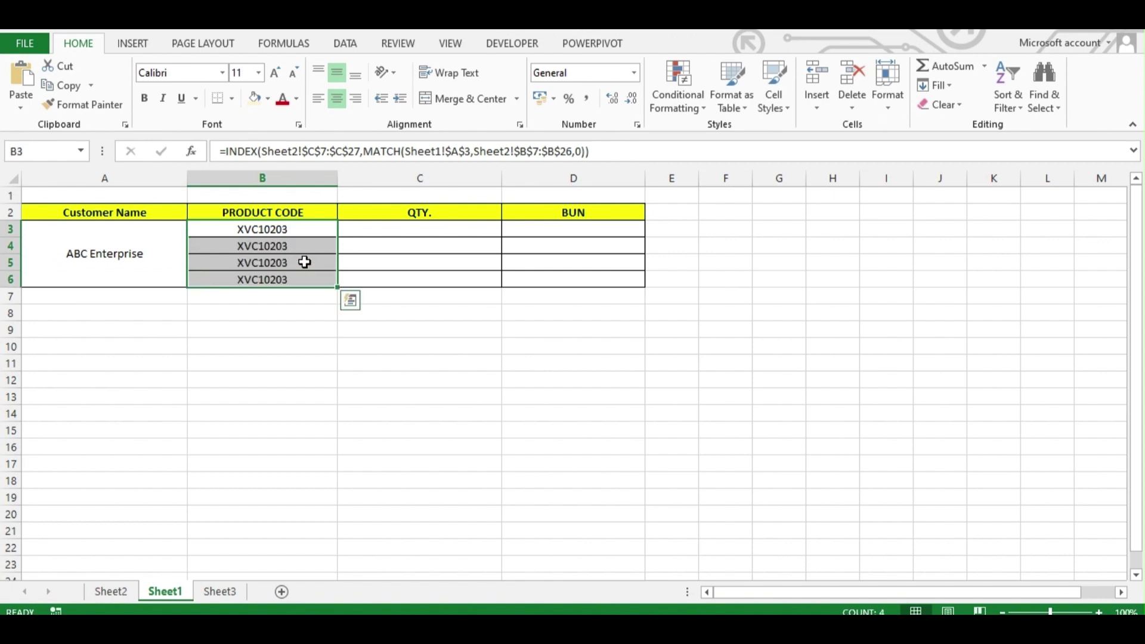
click(295, 224)
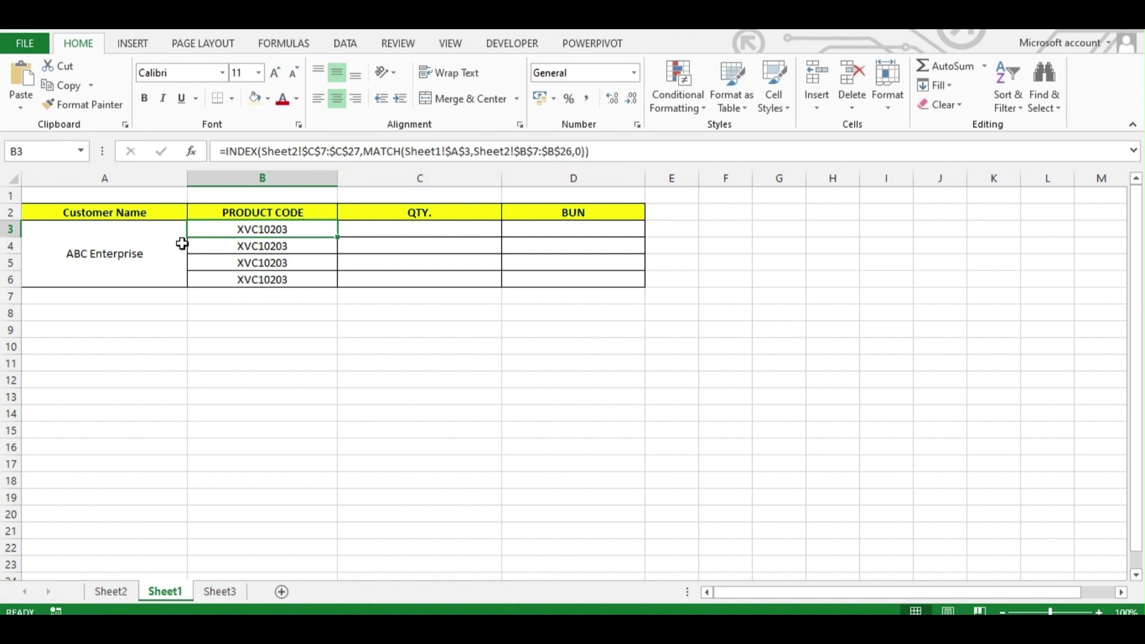
click(111, 591)
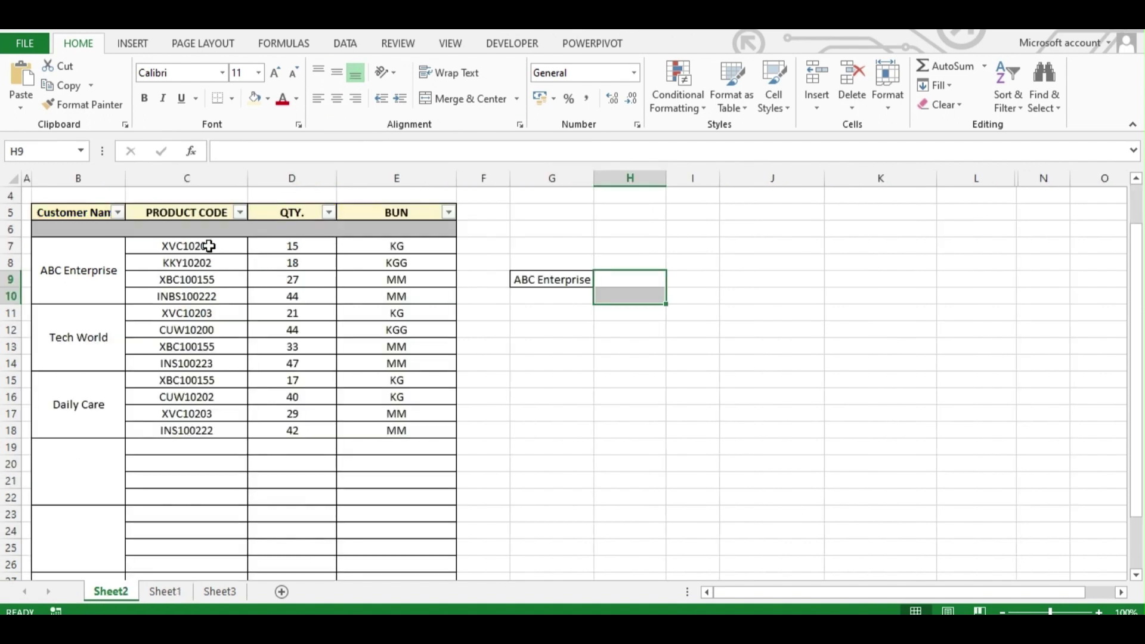
click(199, 245)
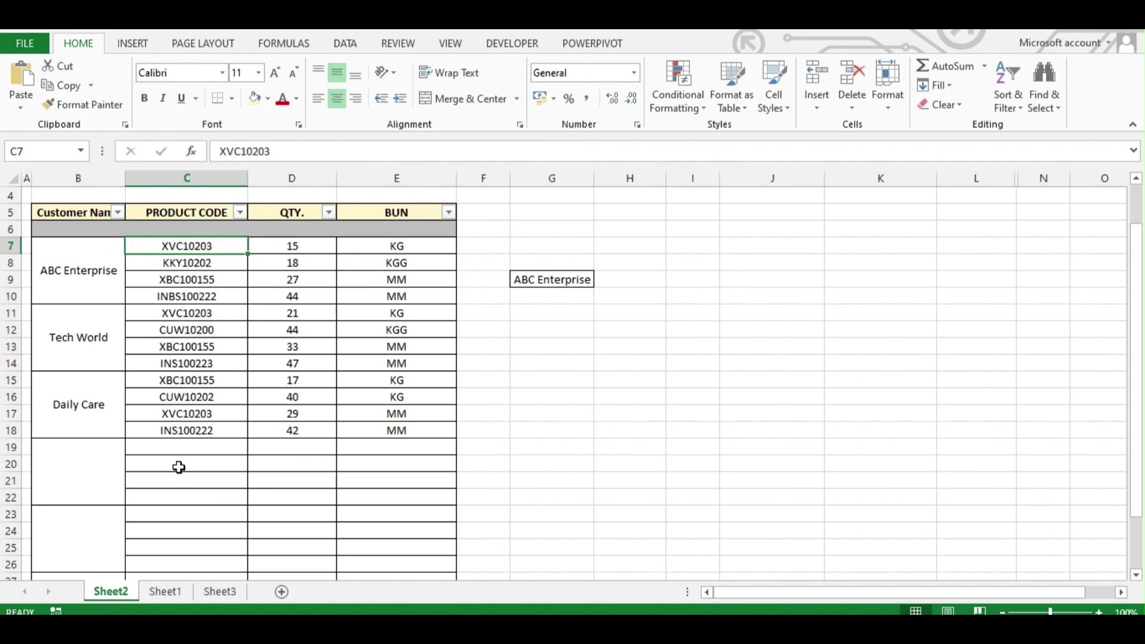
click(222, 262)
click(220, 280)
click(170, 593)
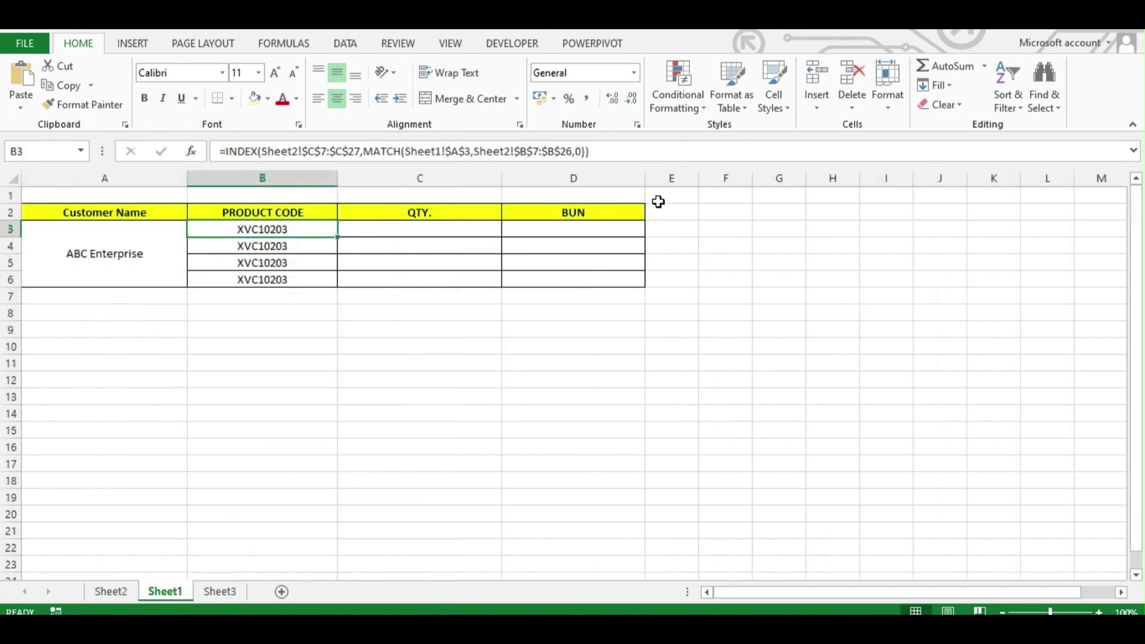
click(281, 247)
Step: Add +1, +2 and +3 after MATCH in B4:B6, giving KKY10202, XBC100155 and INBS100222
click(585, 153)
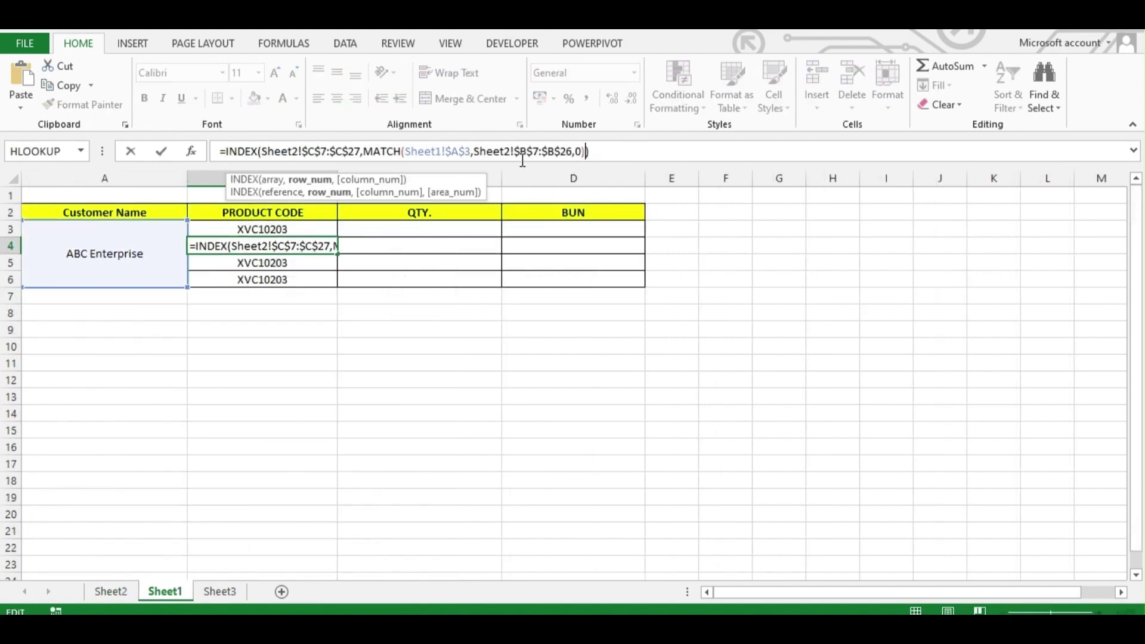
text(+)
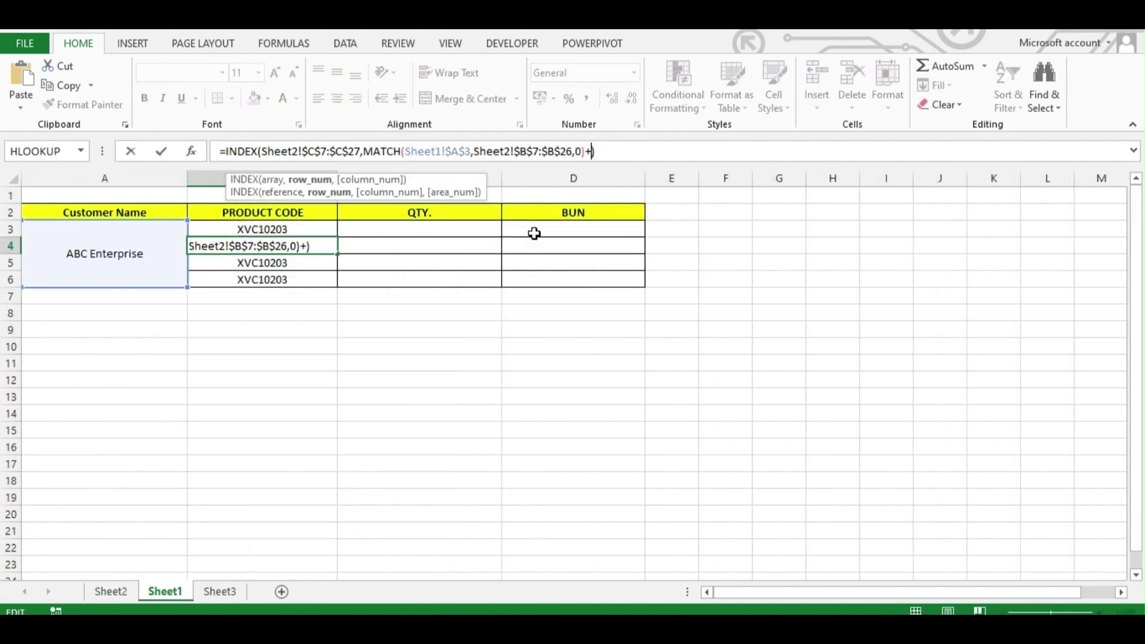
text(1)
key(Return)
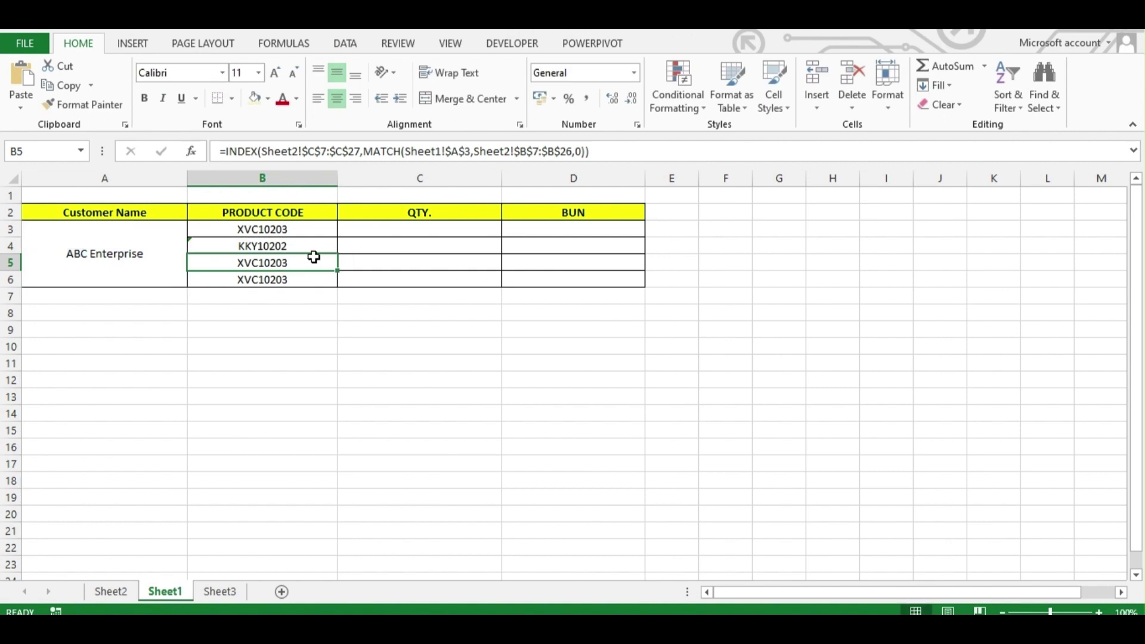
click(585, 151)
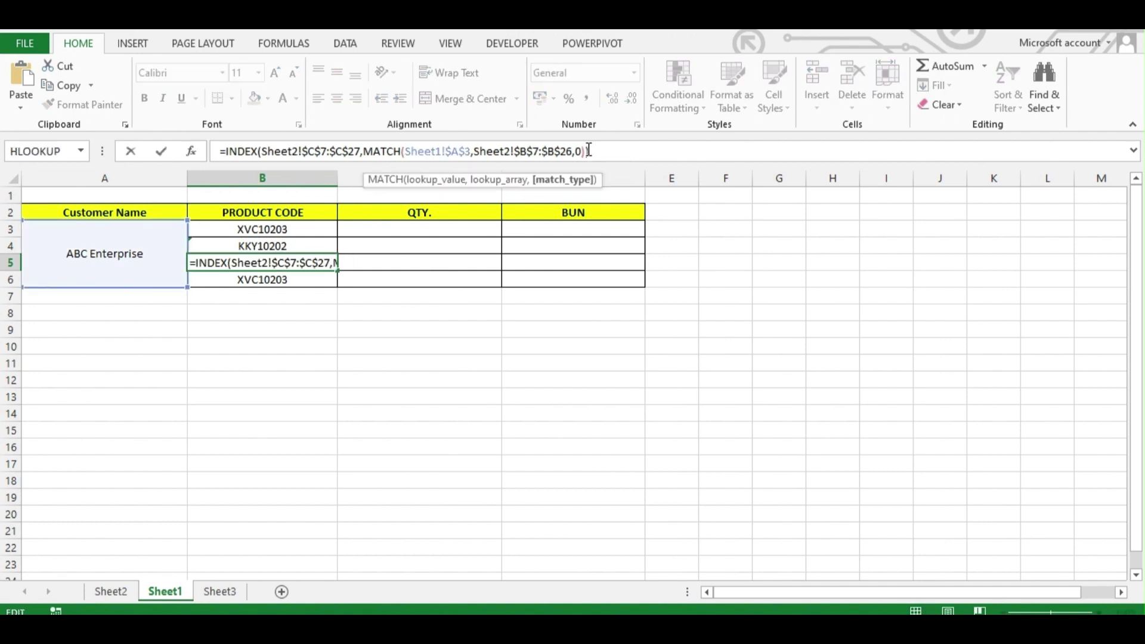
text(+2)
key(Return)
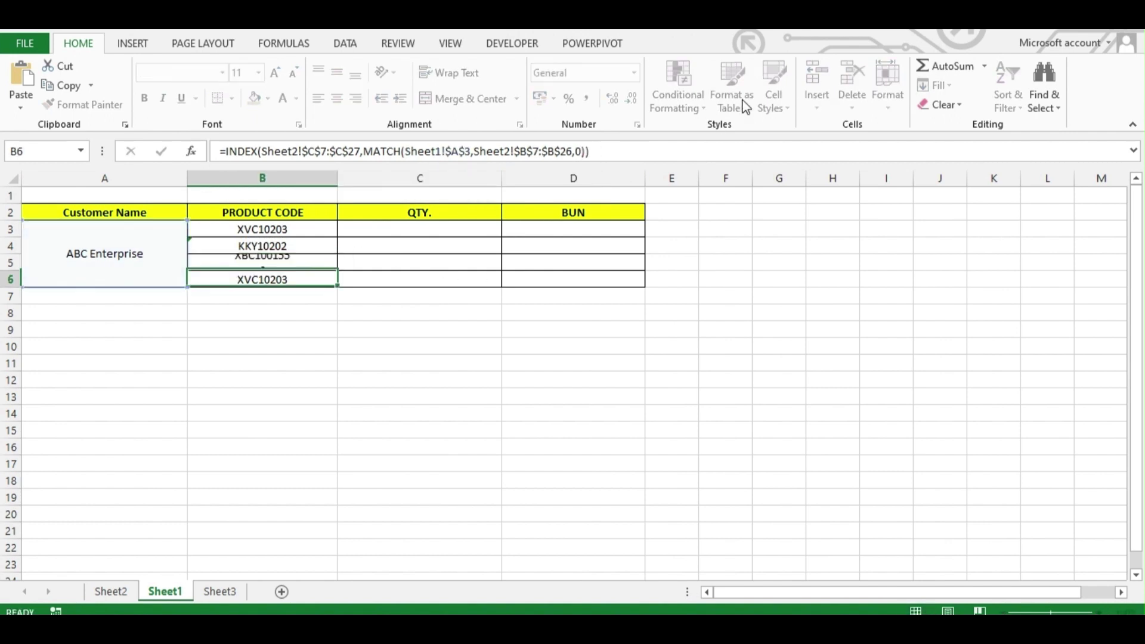
double_click(323, 276)
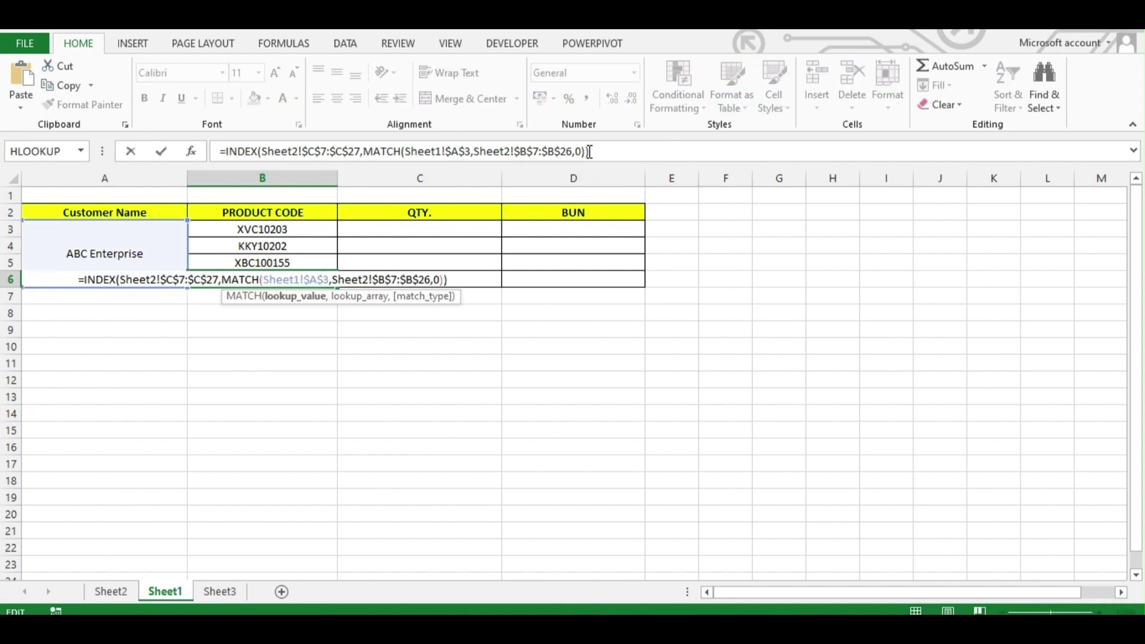
click(585, 151)
text(+3)
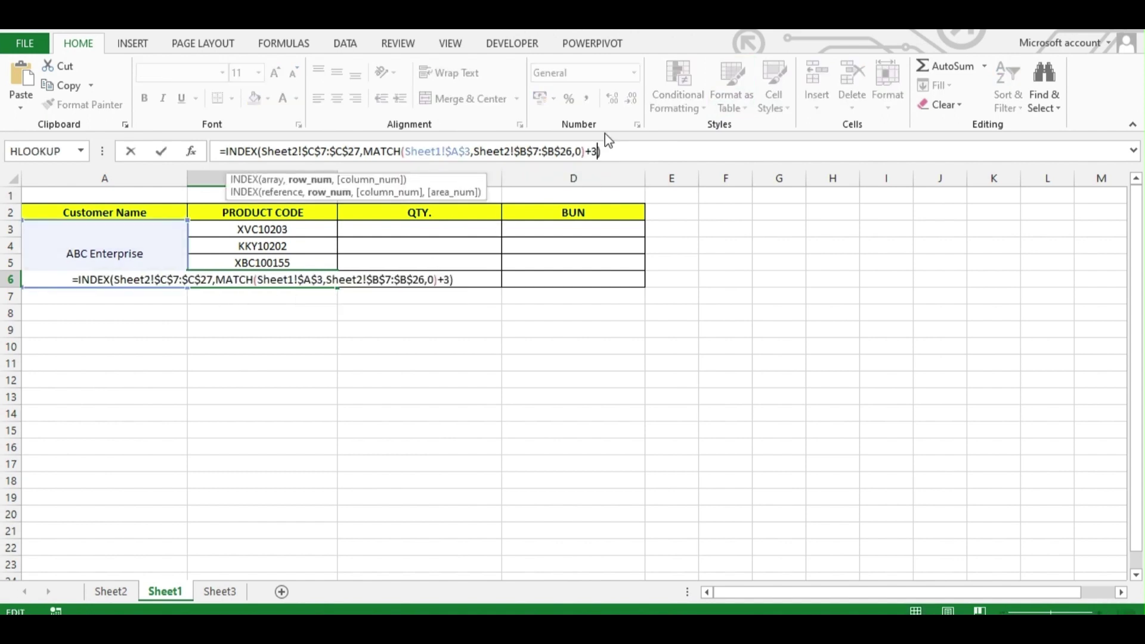
key(Return)
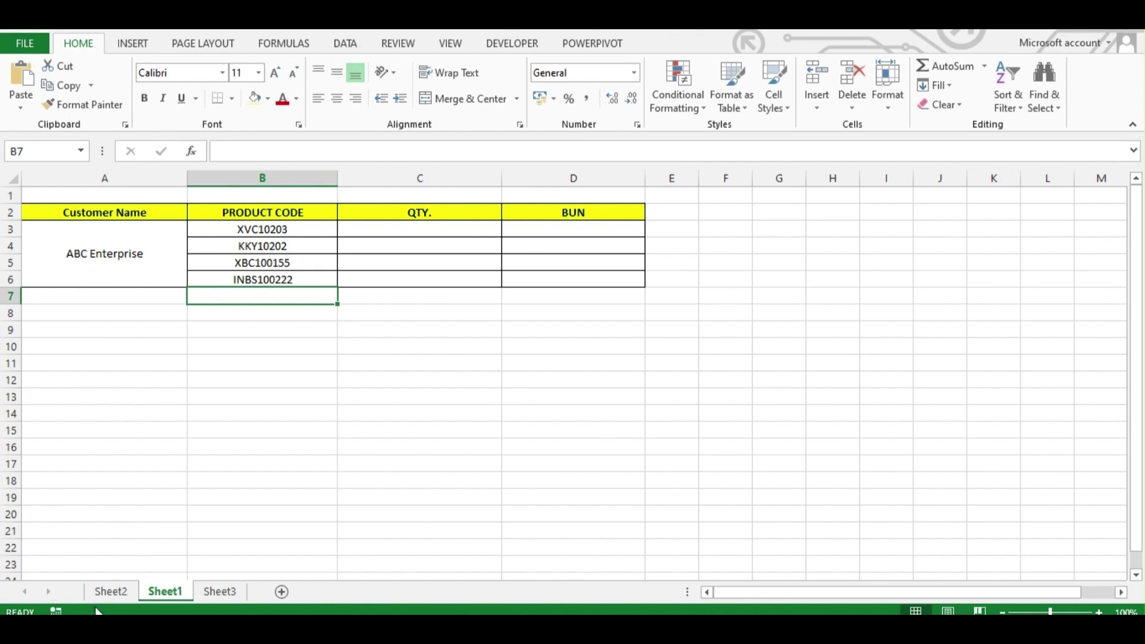
click(111, 591)
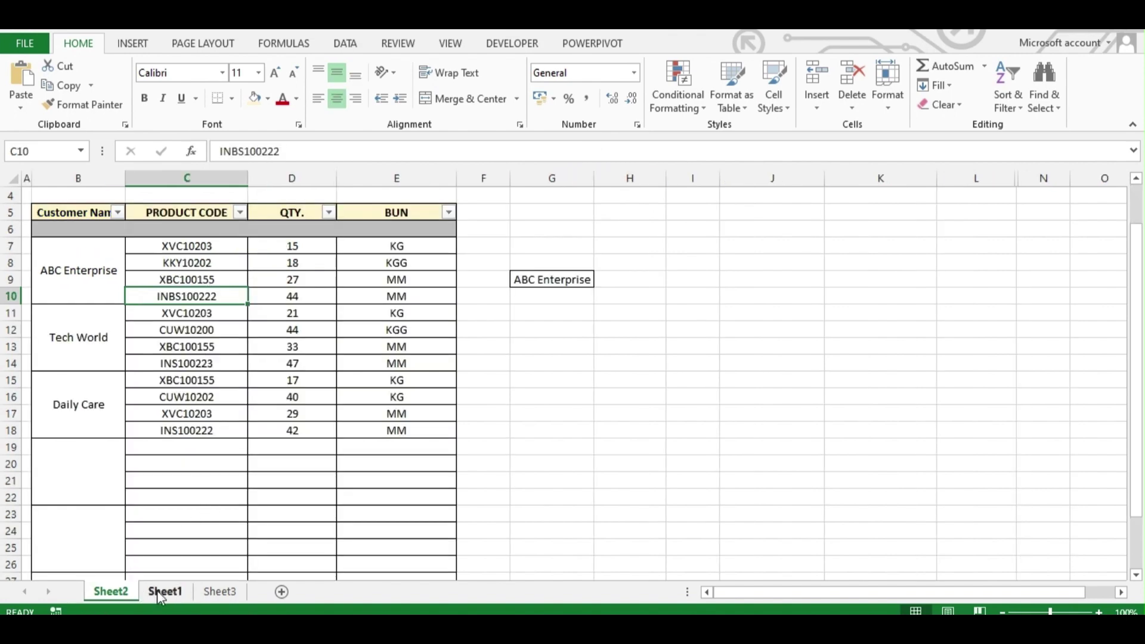
Step: Choose Tech World in A3's dropdown and compare with its codes in Sheet2 C8:C11
click(161, 598)
click(110, 274)
click(196, 230)
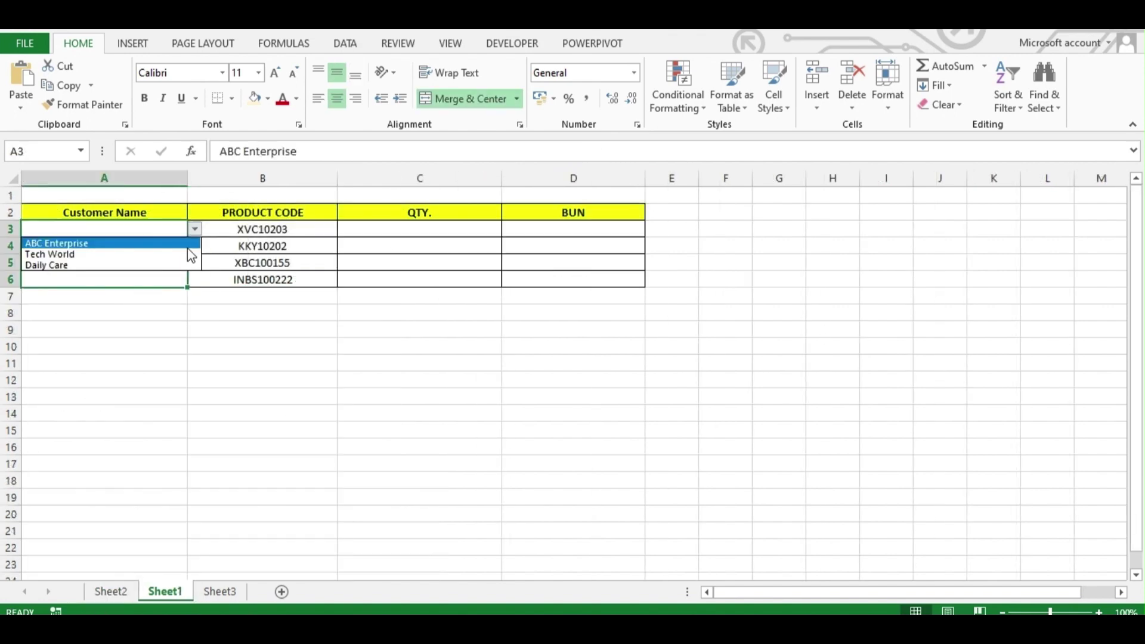
click(189, 254)
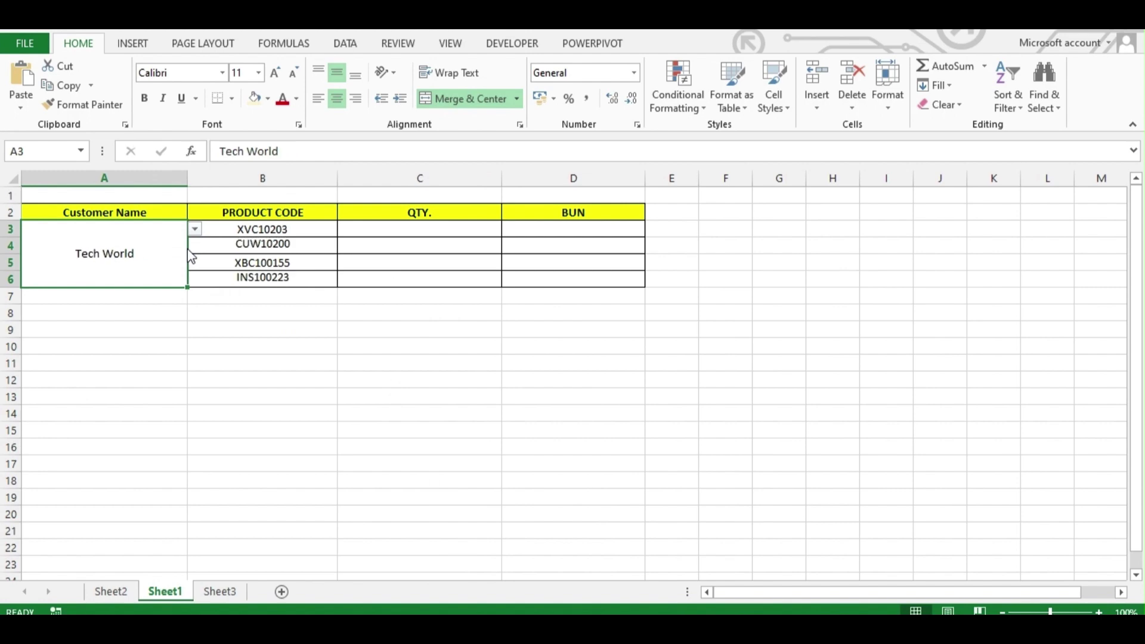
click(121, 596)
drag(215, 315, 215, 363)
click(189, 596)
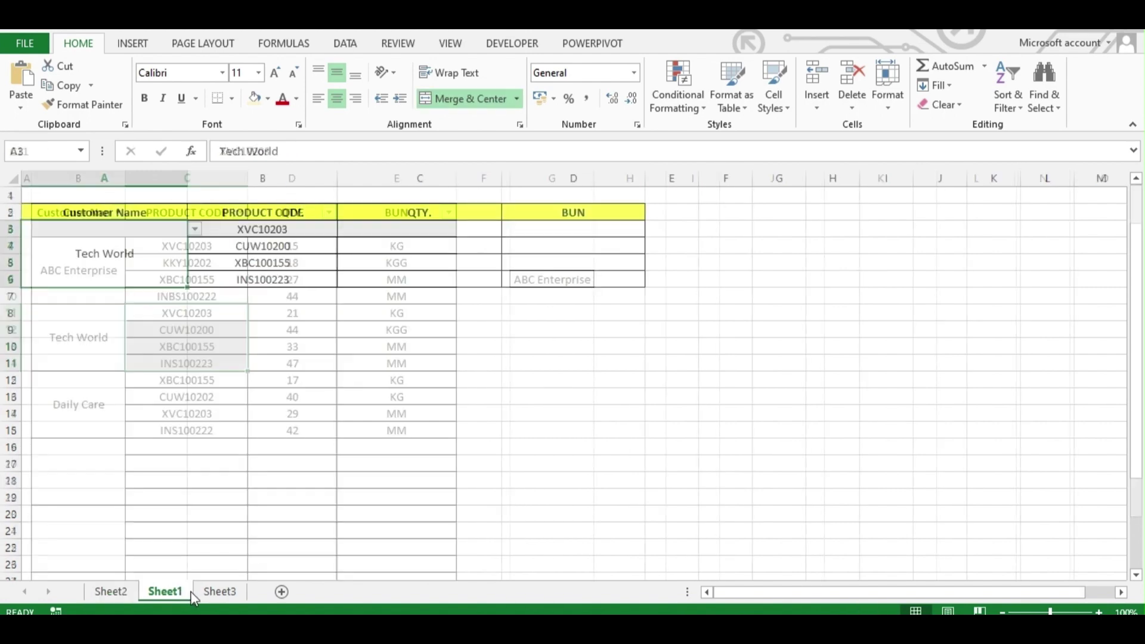
Step: Switch A3 to Daily Care, then back to ABC Enterprise
click(196, 230)
click(171, 269)
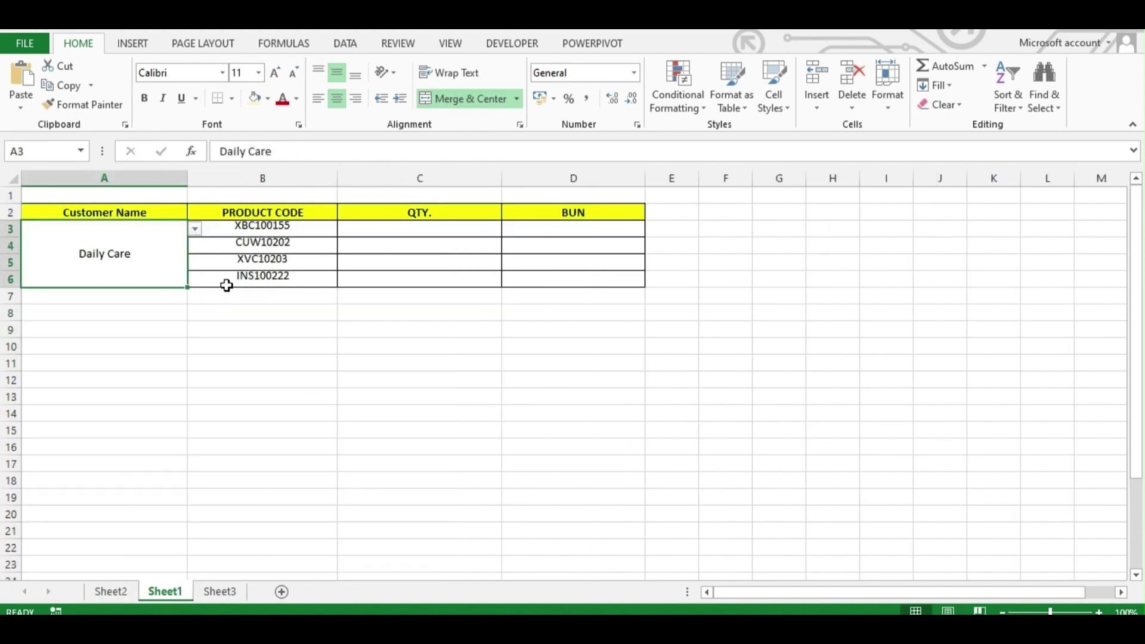
click(196, 230)
click(149, 262)
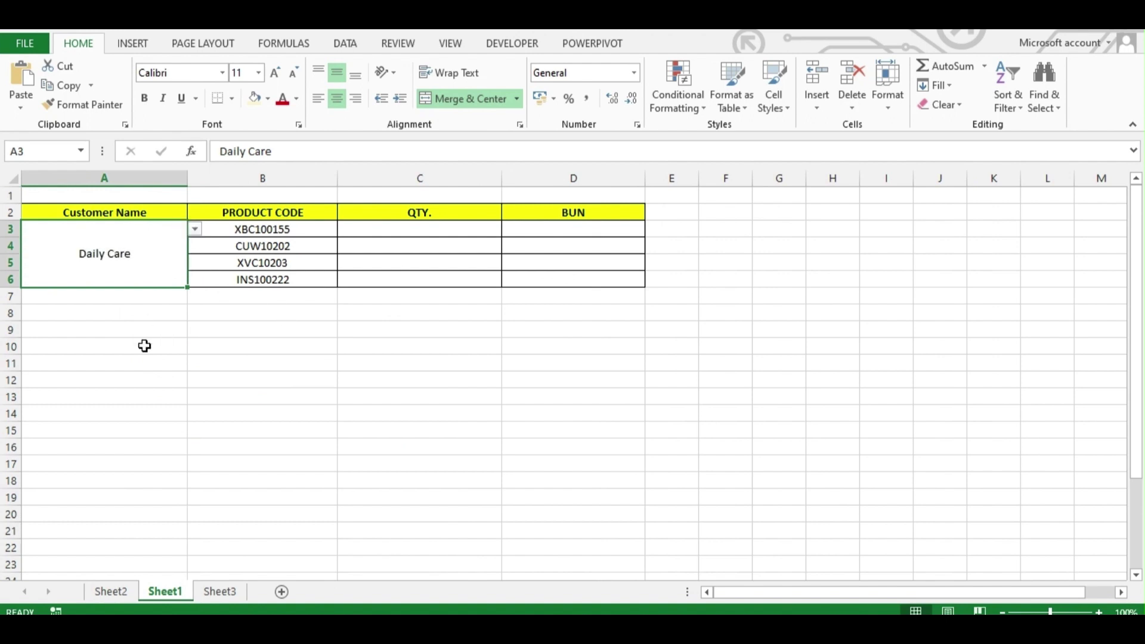
click(196, 230)
click(179, 243)
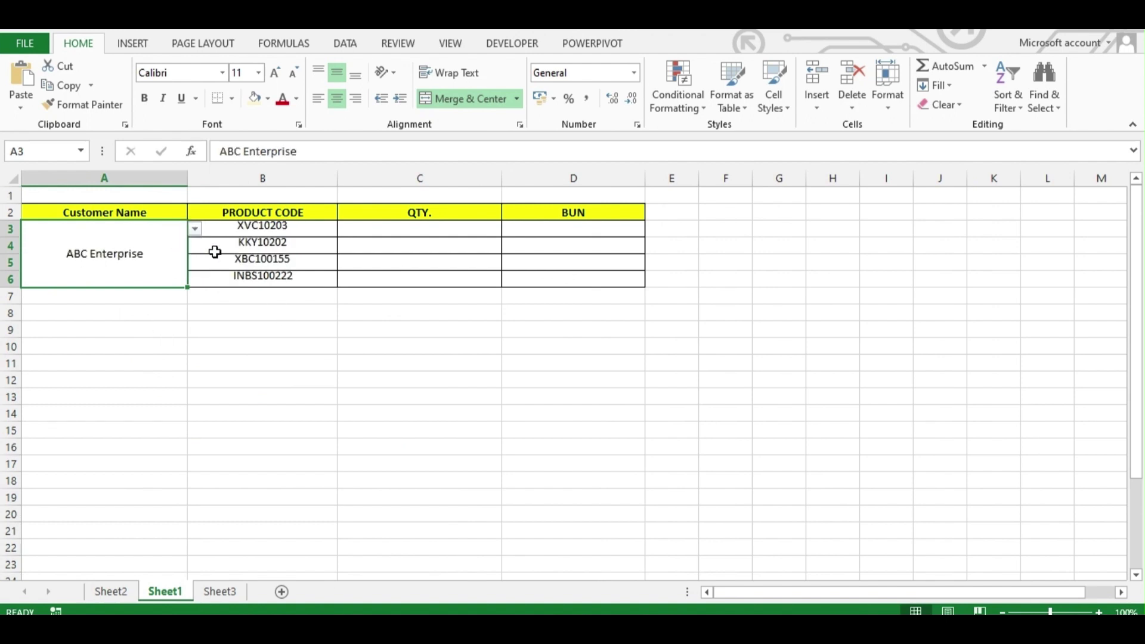
click(443, 236)
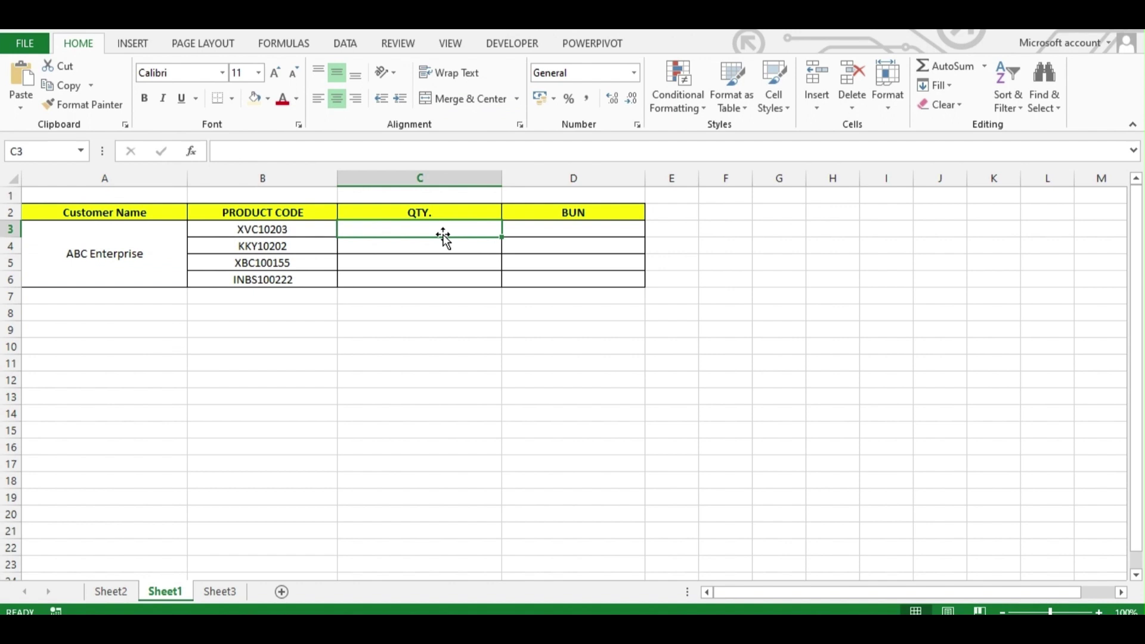
Step: Start C3's formula as =INDEX over the absolute range Sheet2!$D$7:$D$26
click(584, 226)
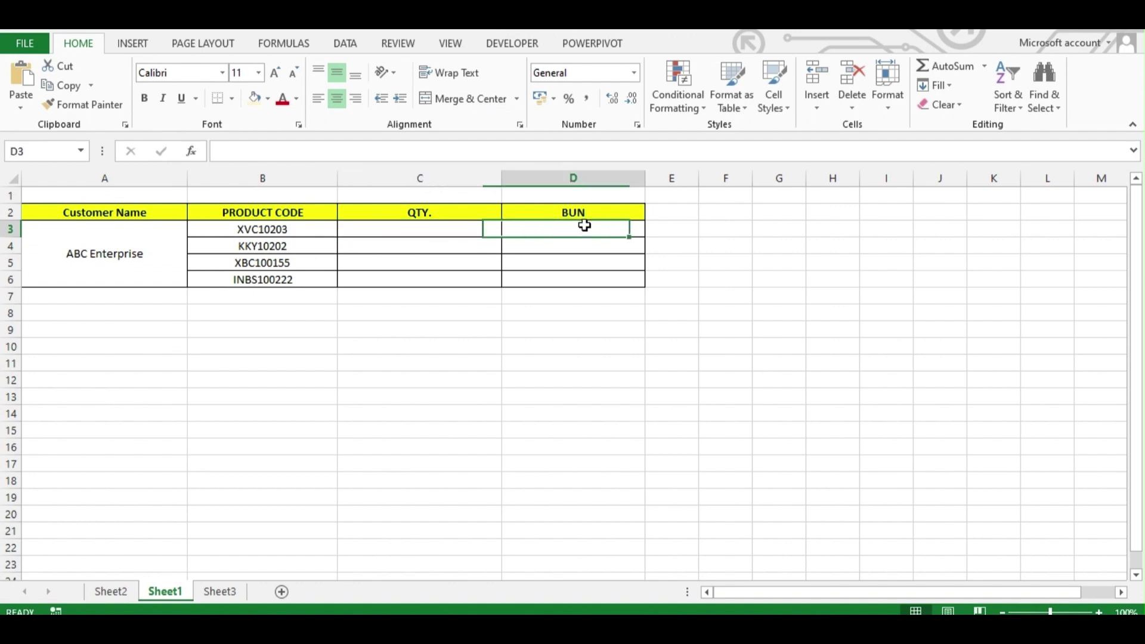
click(470, 232)
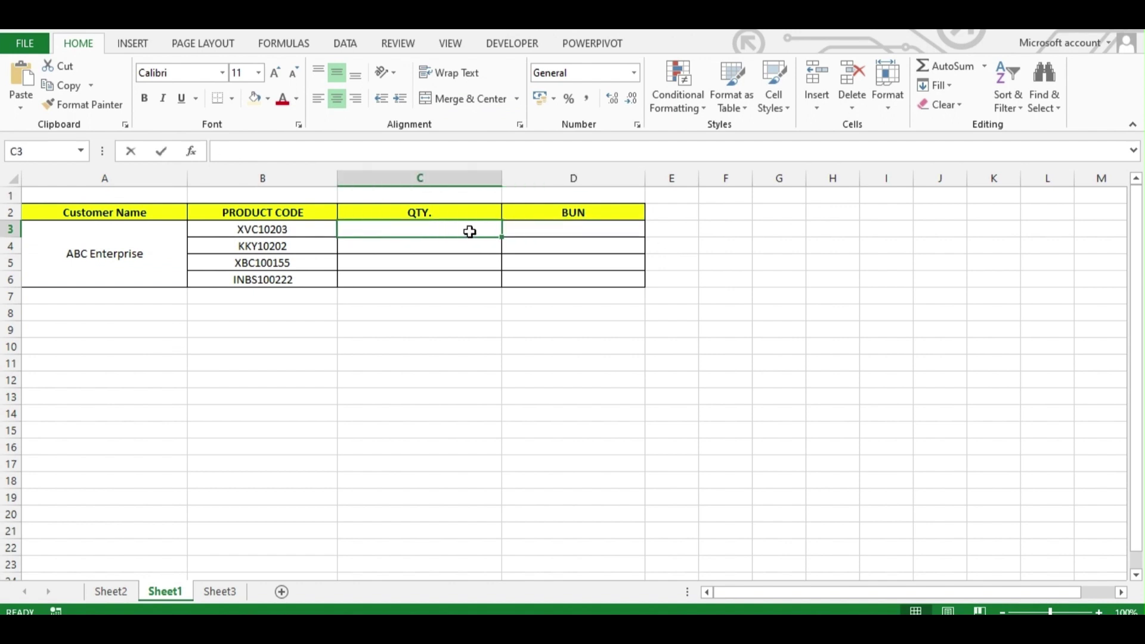
text(=in)
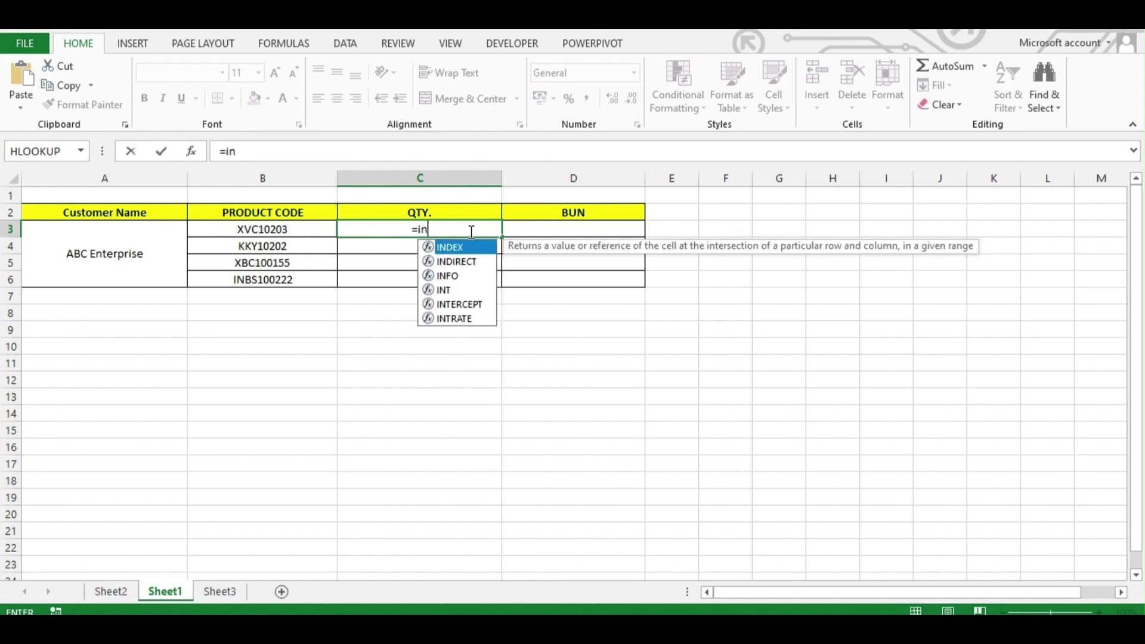
key(Tab)
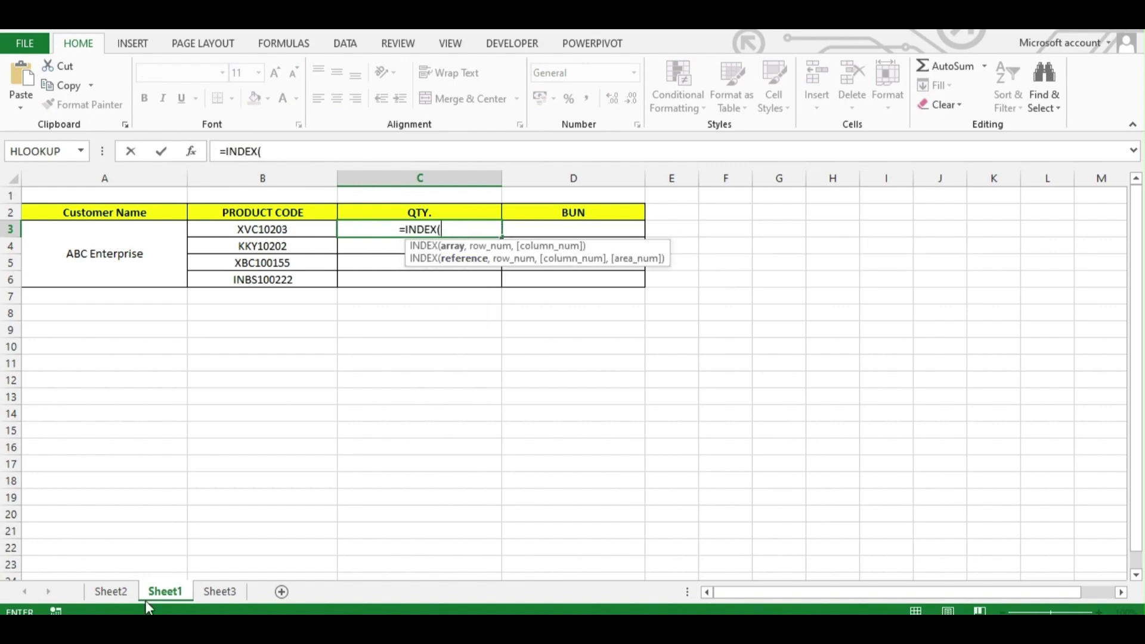
click(112, 596)
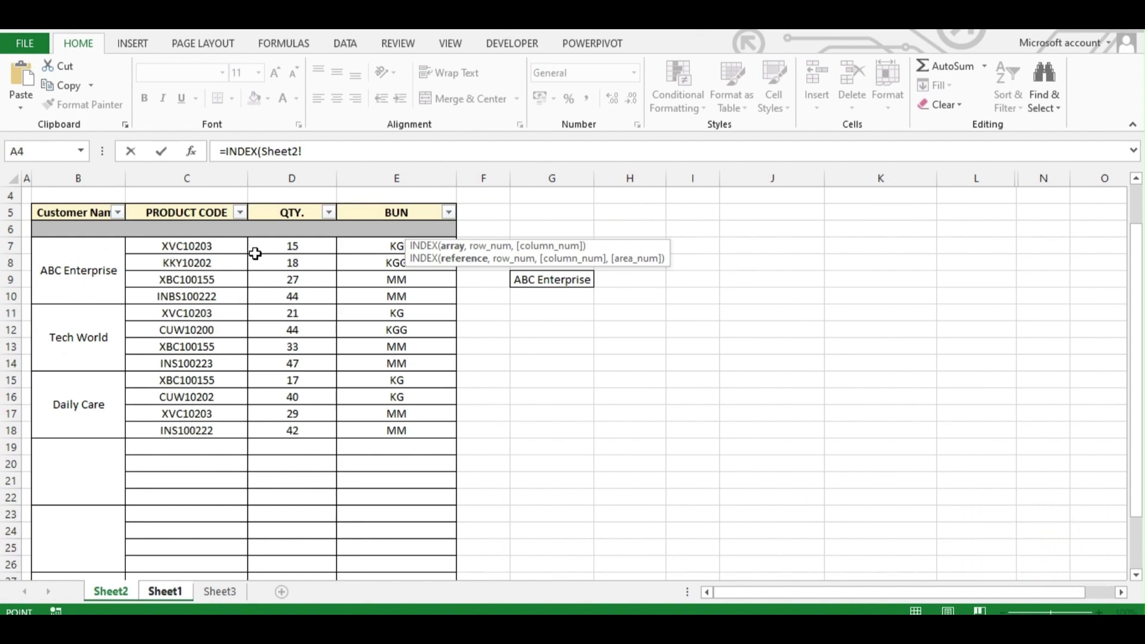
drag(289, 246, 298, 557)
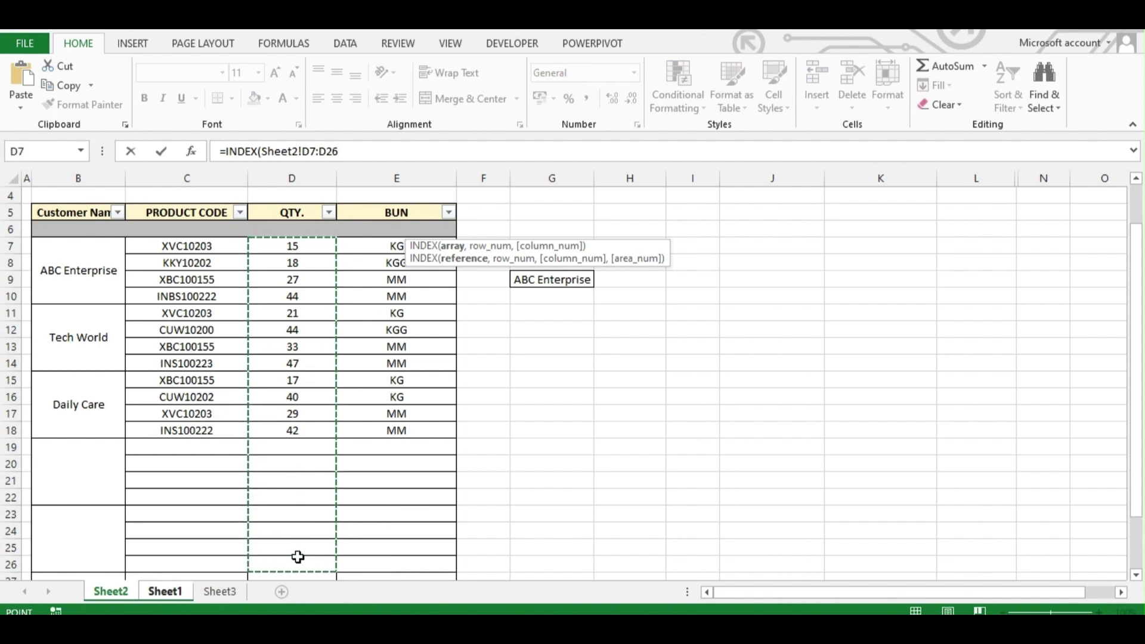
click(303, 150)
text($)
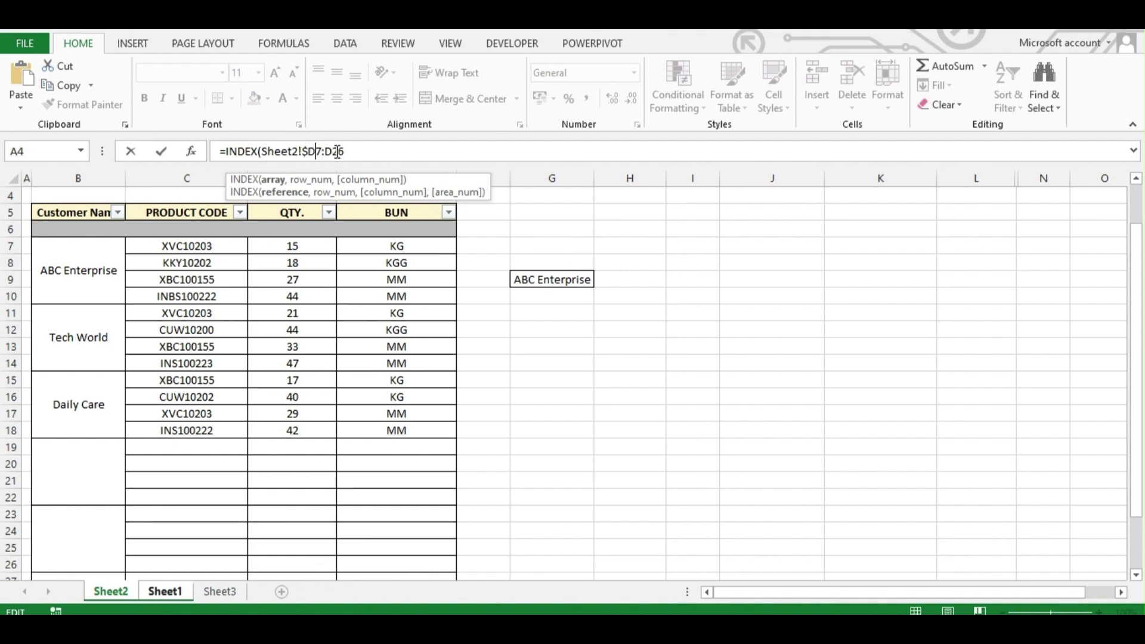
key(Right)
text($)
key(Right)
key(Right)
Step: Add MATCH(Sheet1!$A$3,Sheet2!$B$7:$B$26,0) as the row argument and enter the formula
text($26,)
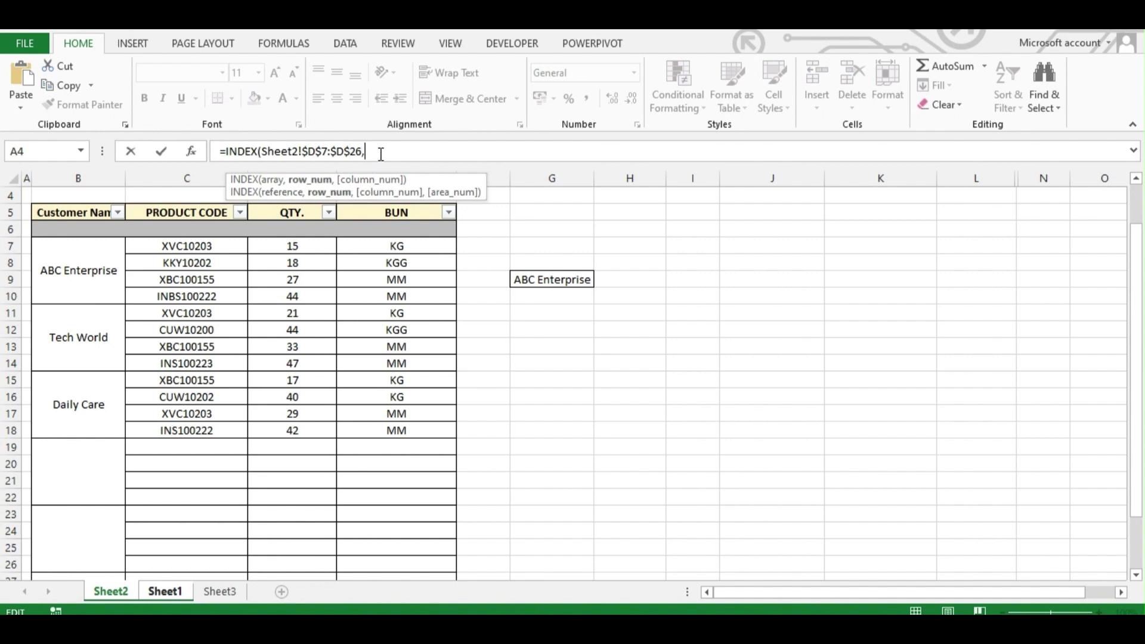
text(ma)
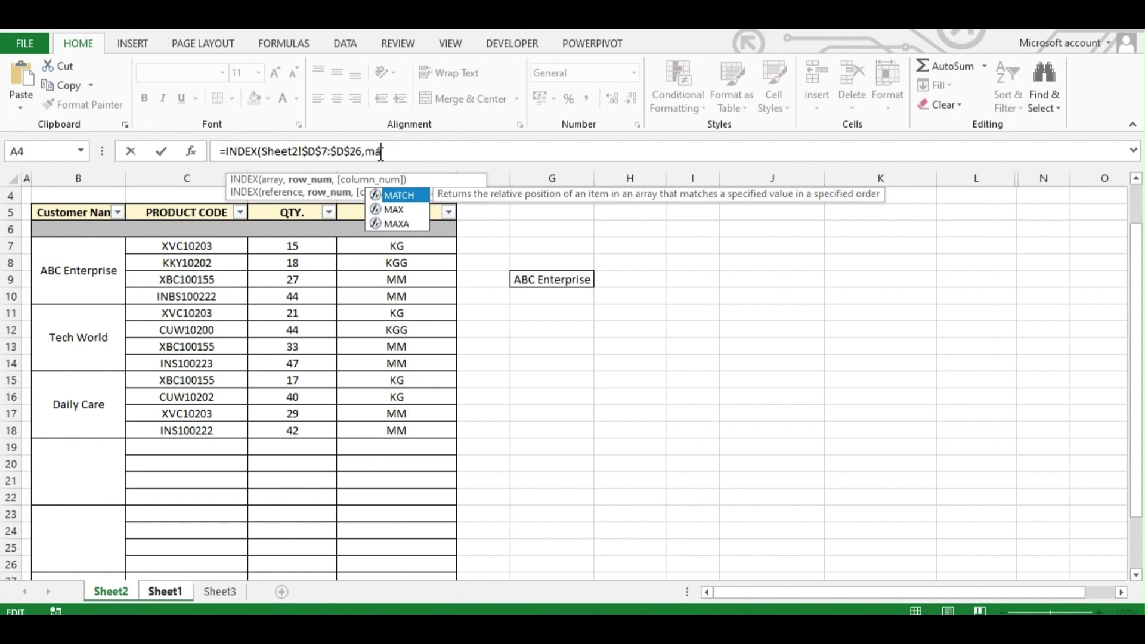
key(Tab)
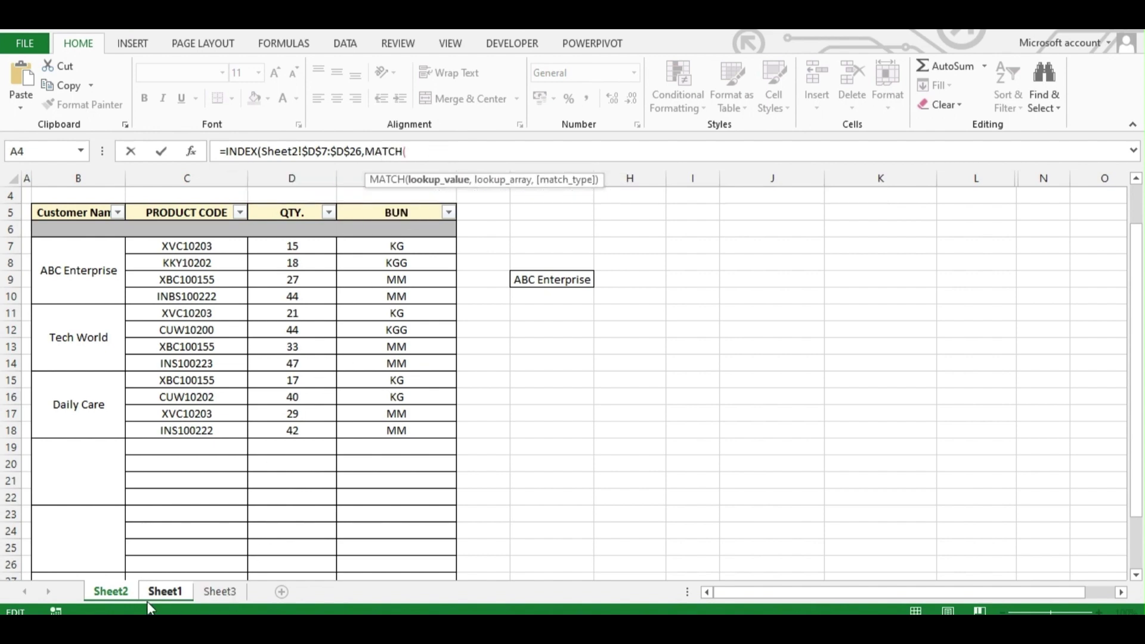
click(165, 591)
click(125, 252)
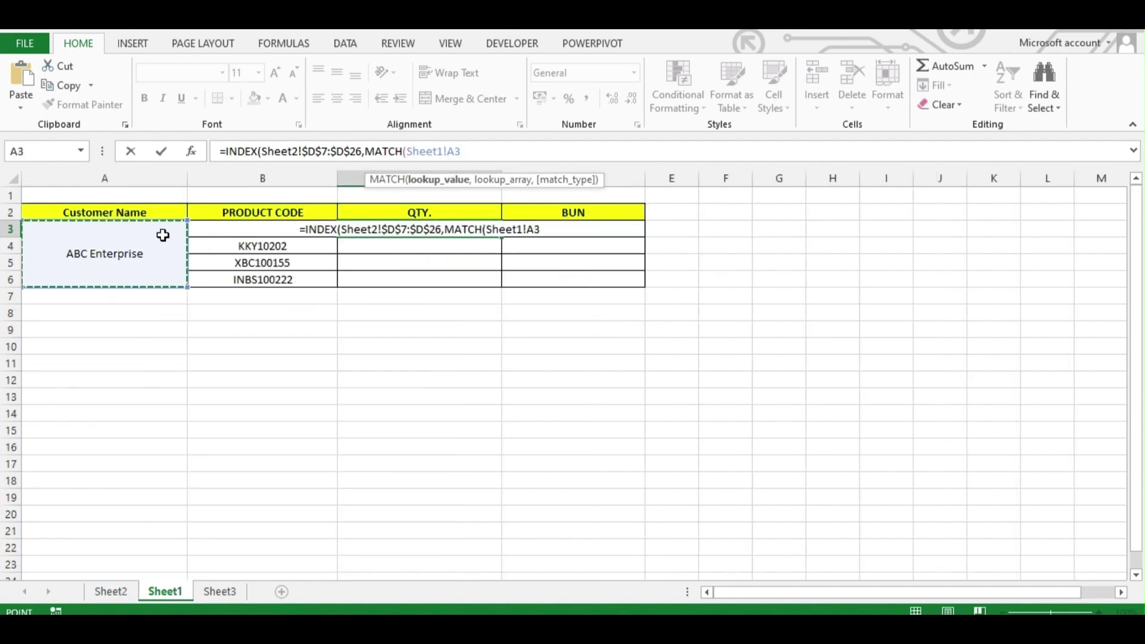
click(450, 151)
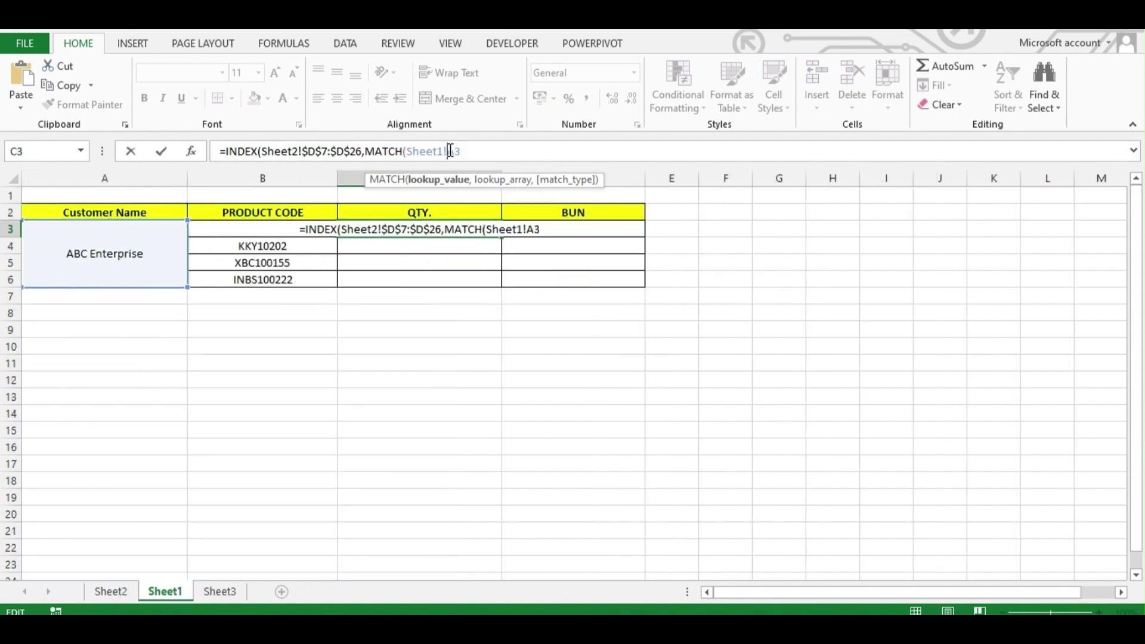
text($A)
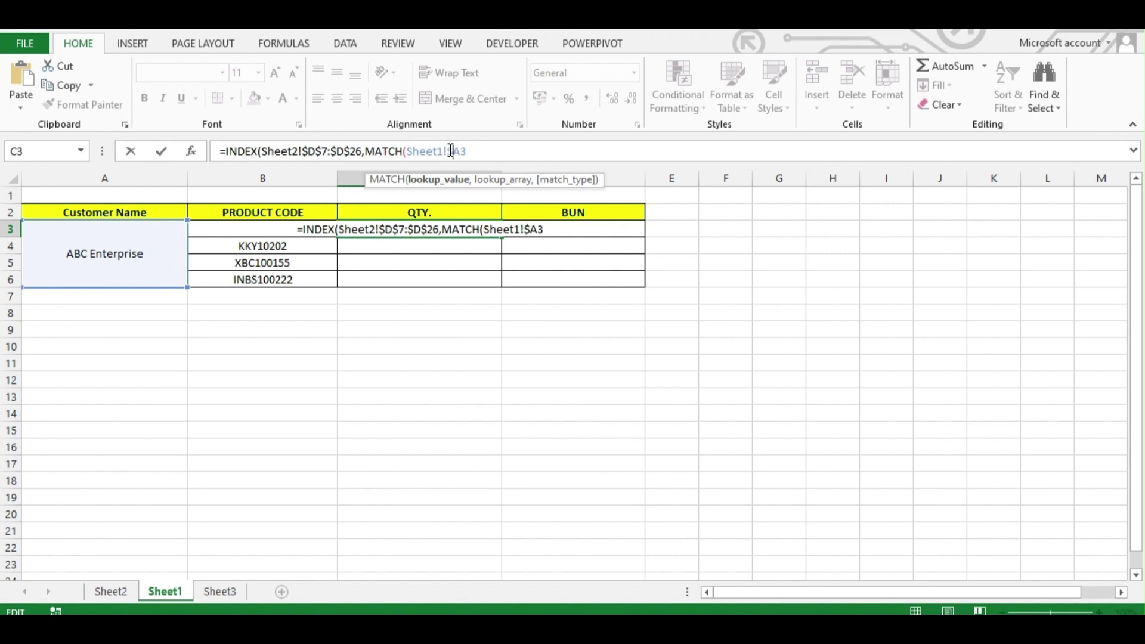
text($3)
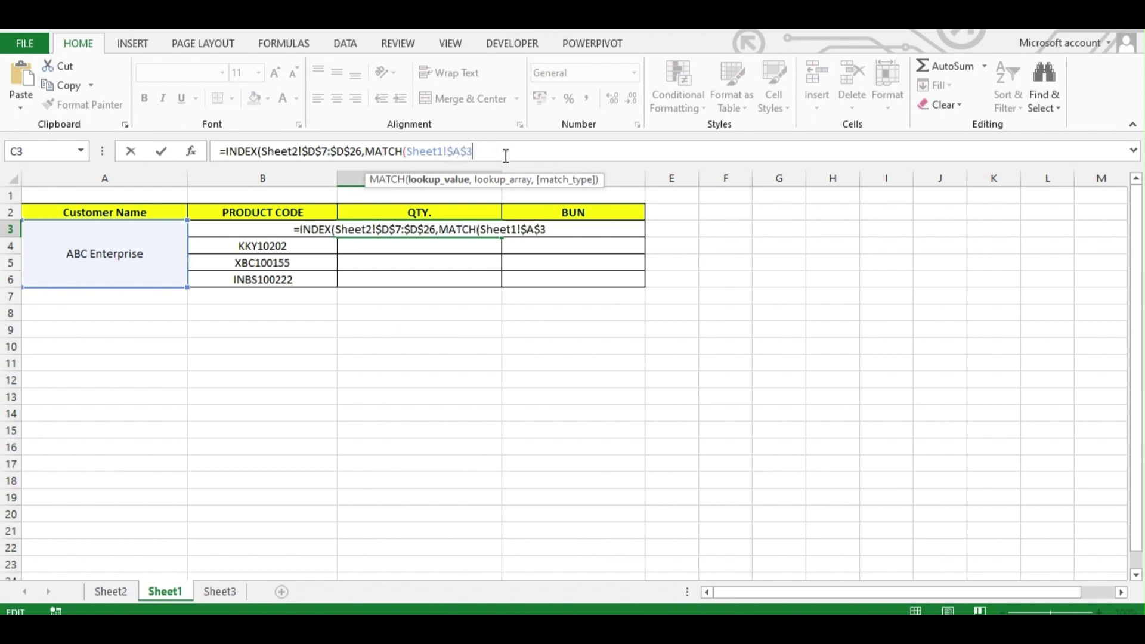
text(,)
click(117, 592)
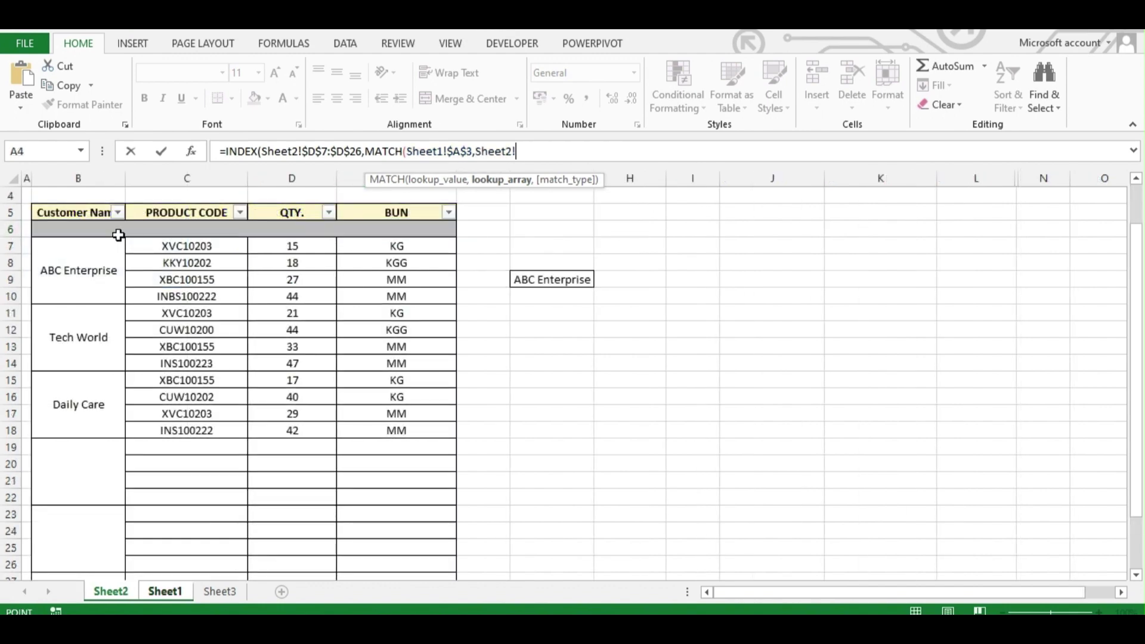
drag(101, 250, 84, 548)
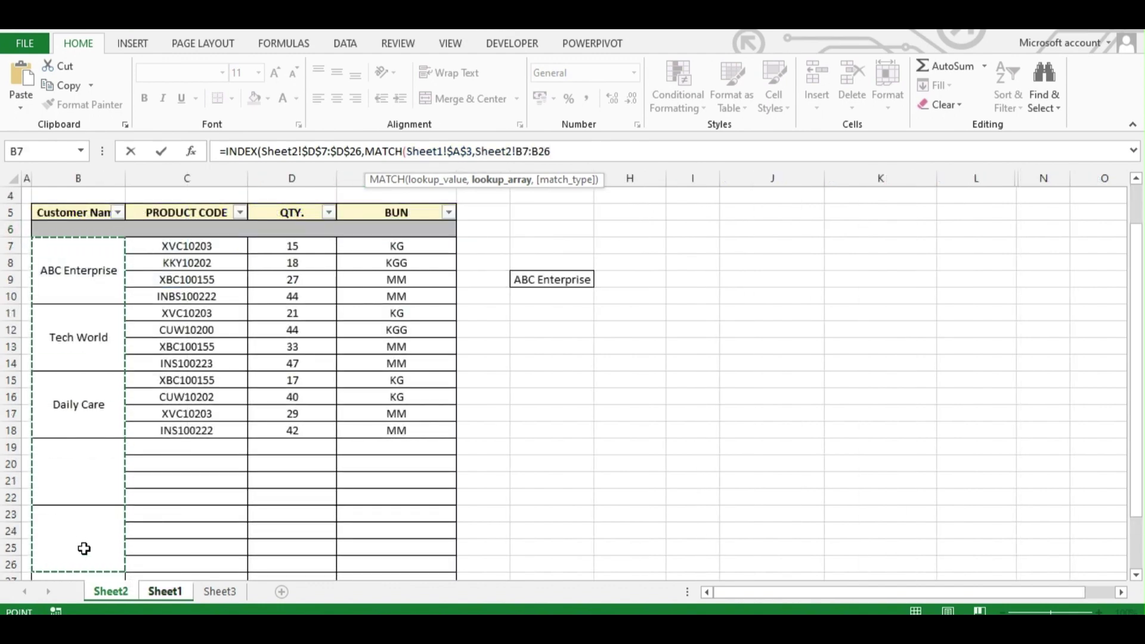
click(519, 150)
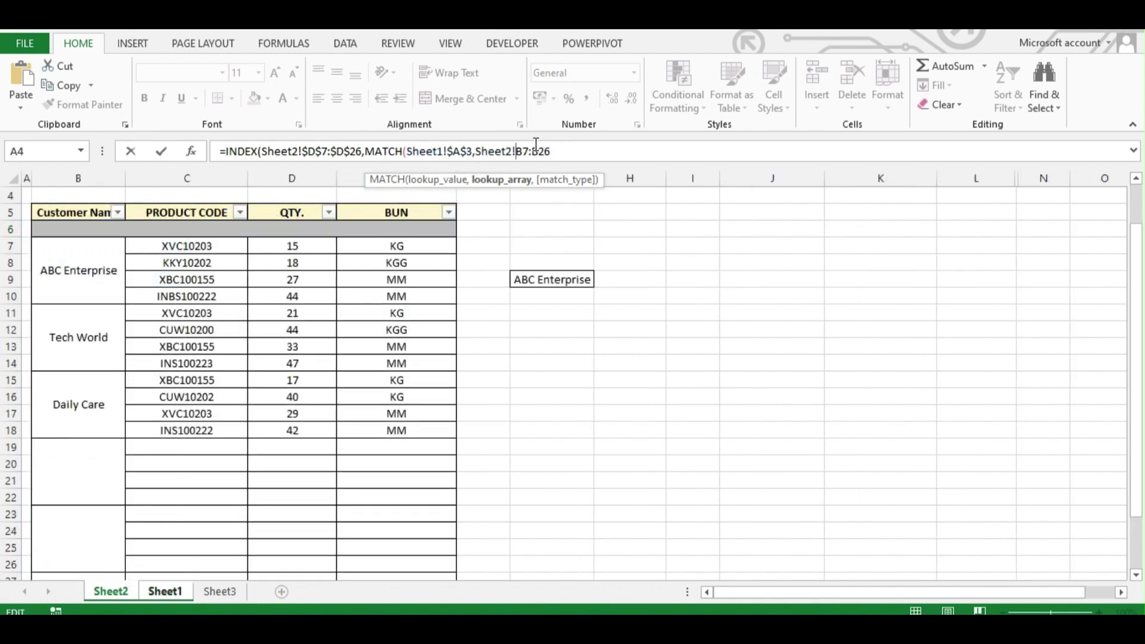
text($D)
text($B)
text($B$)
click(652, 151)
text(,)
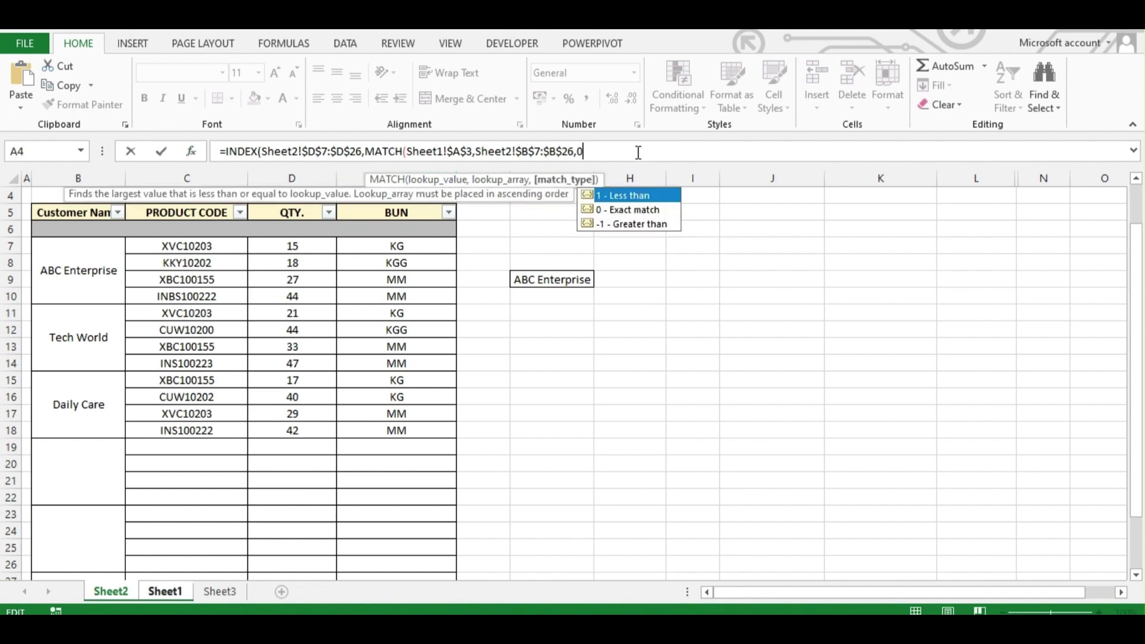
text(0))
key(Return)
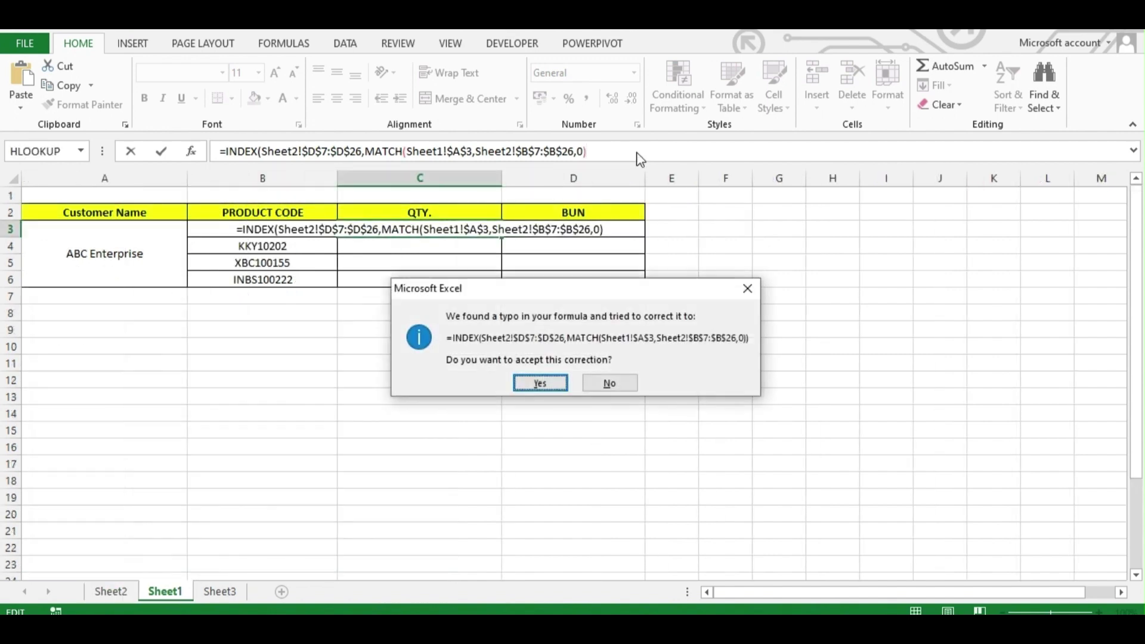
Step: Accept Excel's parenthesis correction and fill the C3 formula down to C6
click(542, 383)
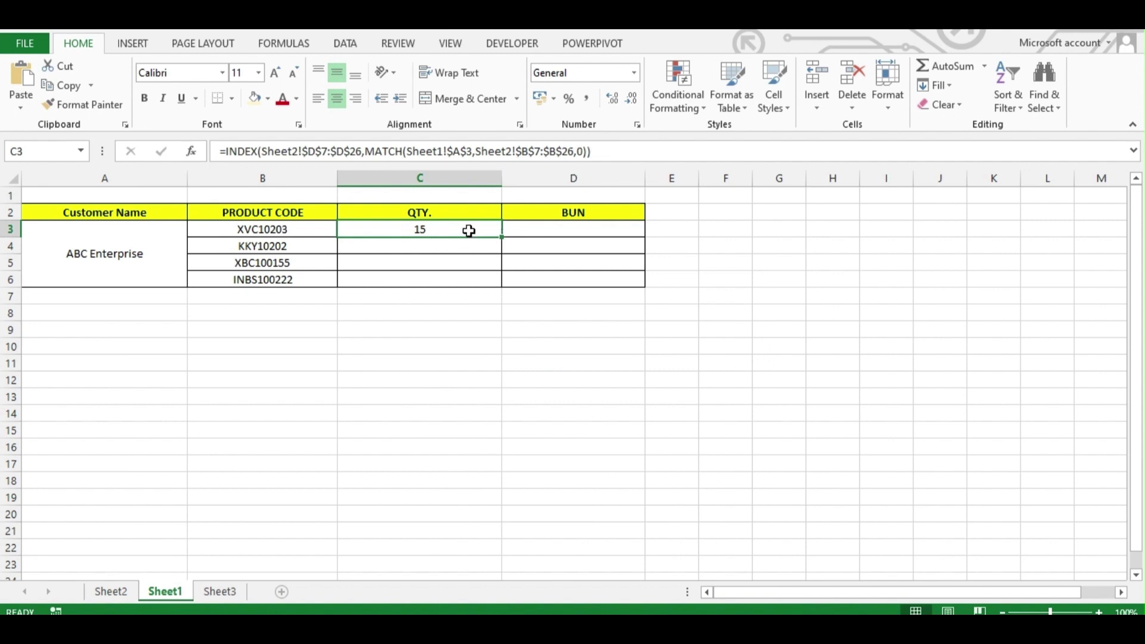
drag(468, 230, 470, 278)
key(ctrl+d)
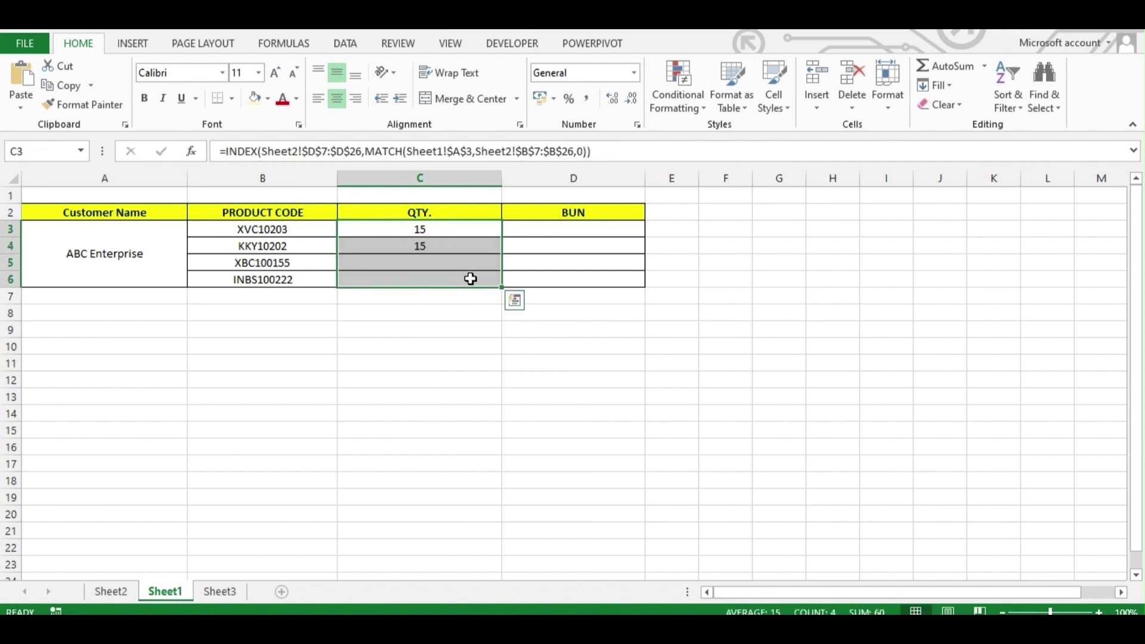
Step: Add row offsets +1, +2 and +3 to the C4, C5 and C6 formulas
click(468, 245)
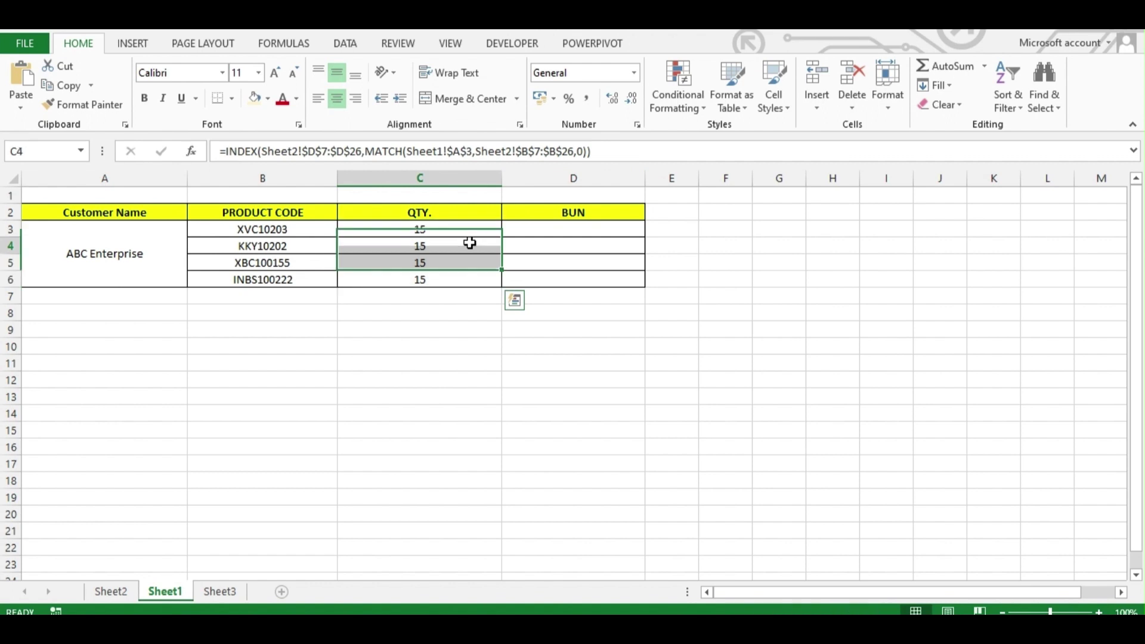
click(587, 152)
text(+)
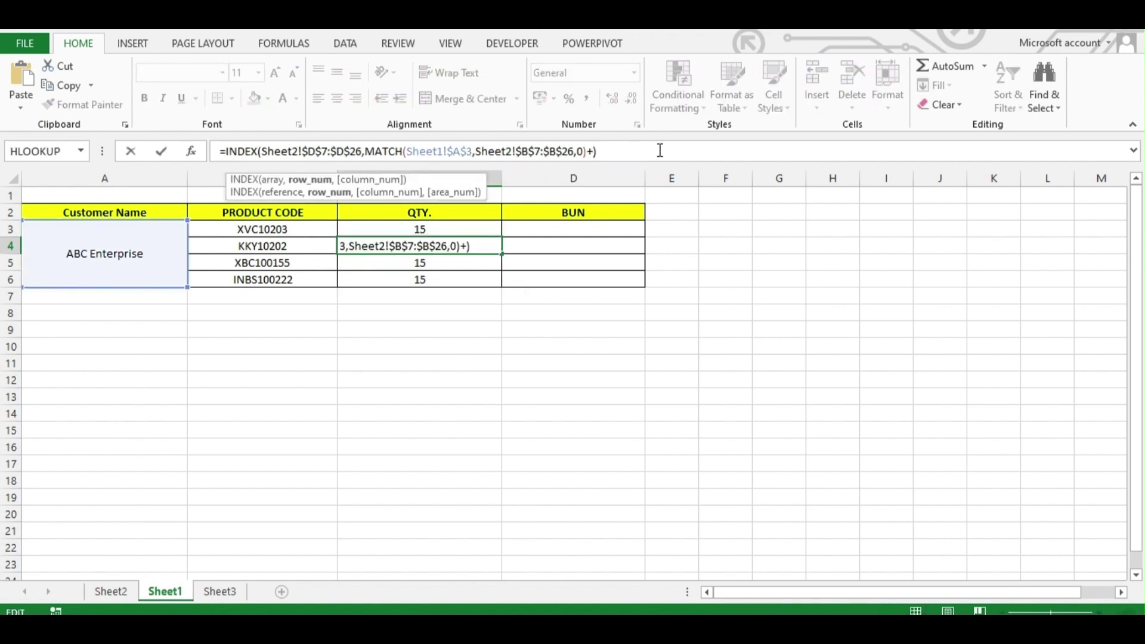
text(2)
key(BackSpace)
text(1+)
key(BackSpace)
key(Return)
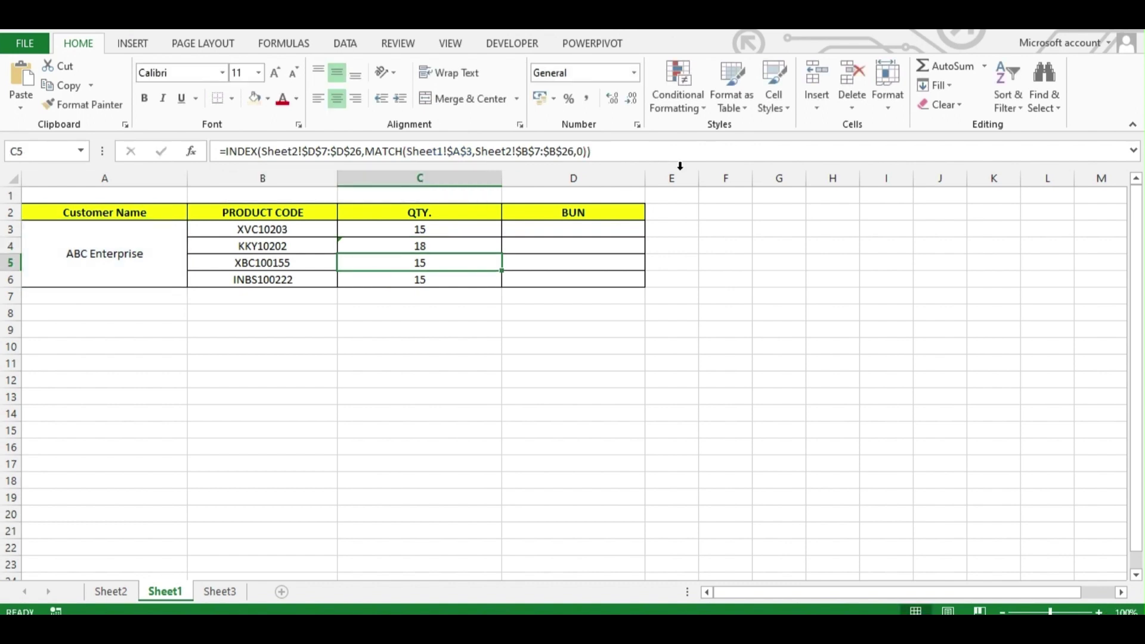
click(588, 153)
text(+2)
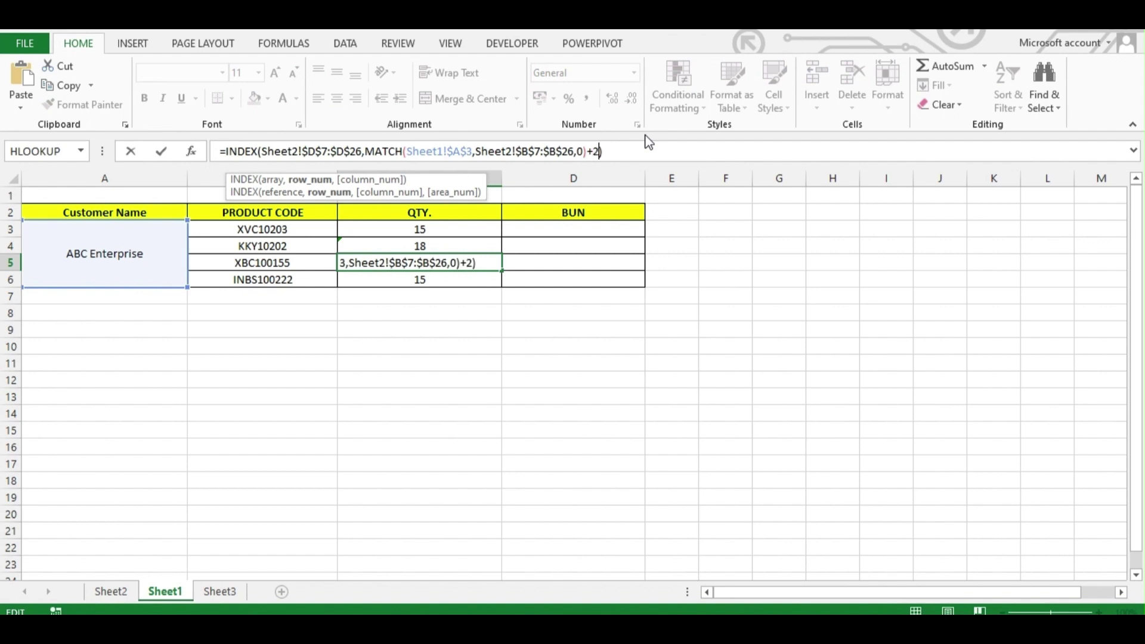
key(Return)
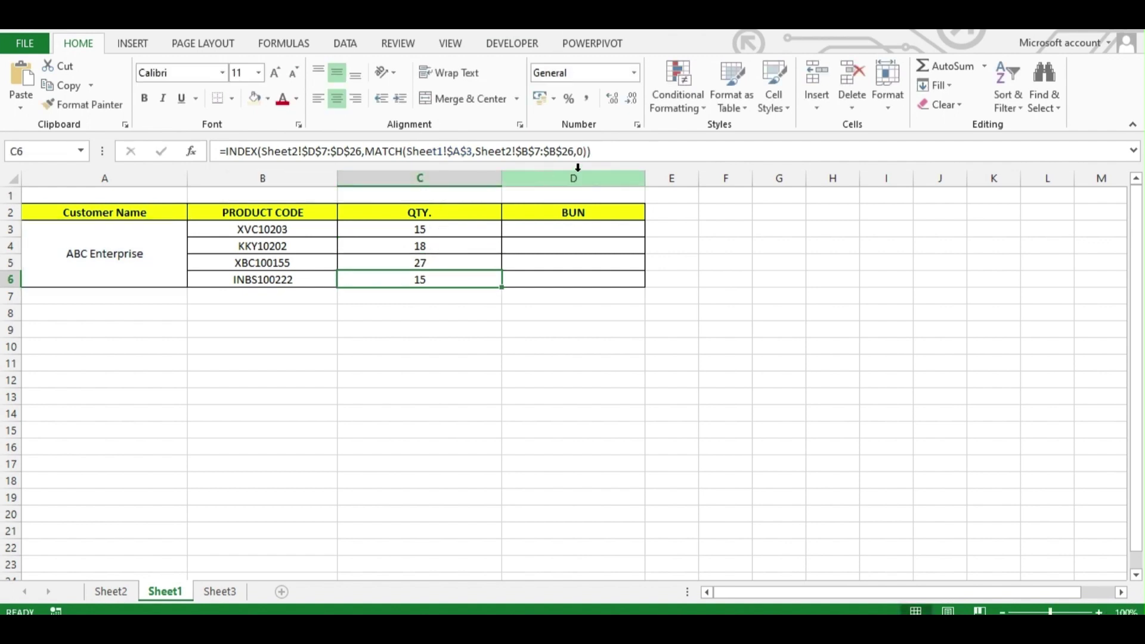
click(592, 151)
text(+4)
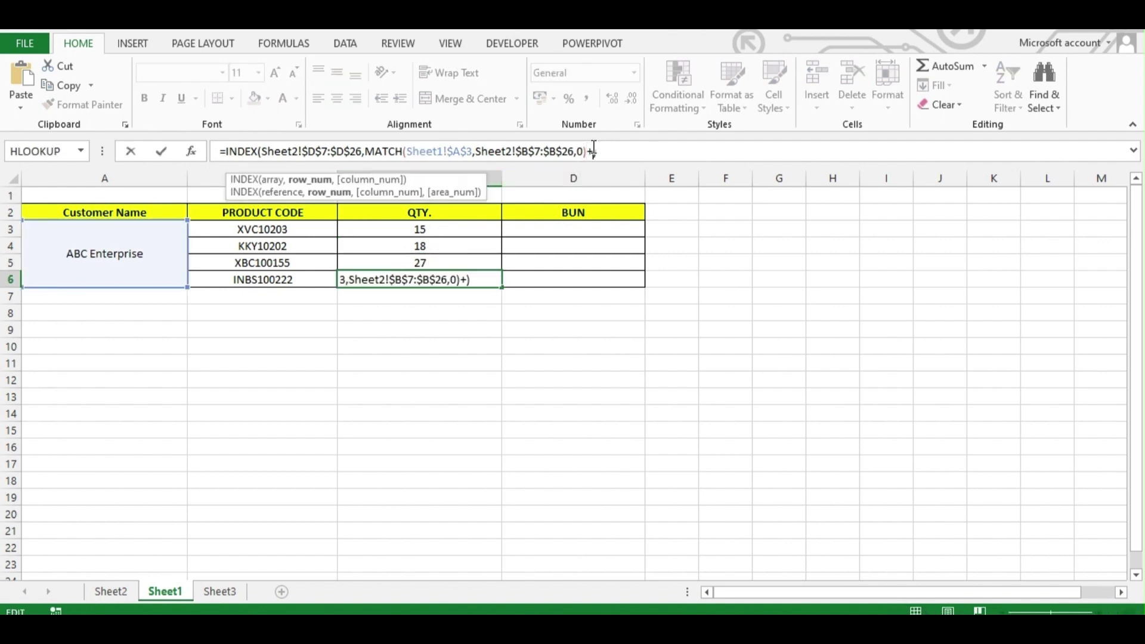
key(Return)
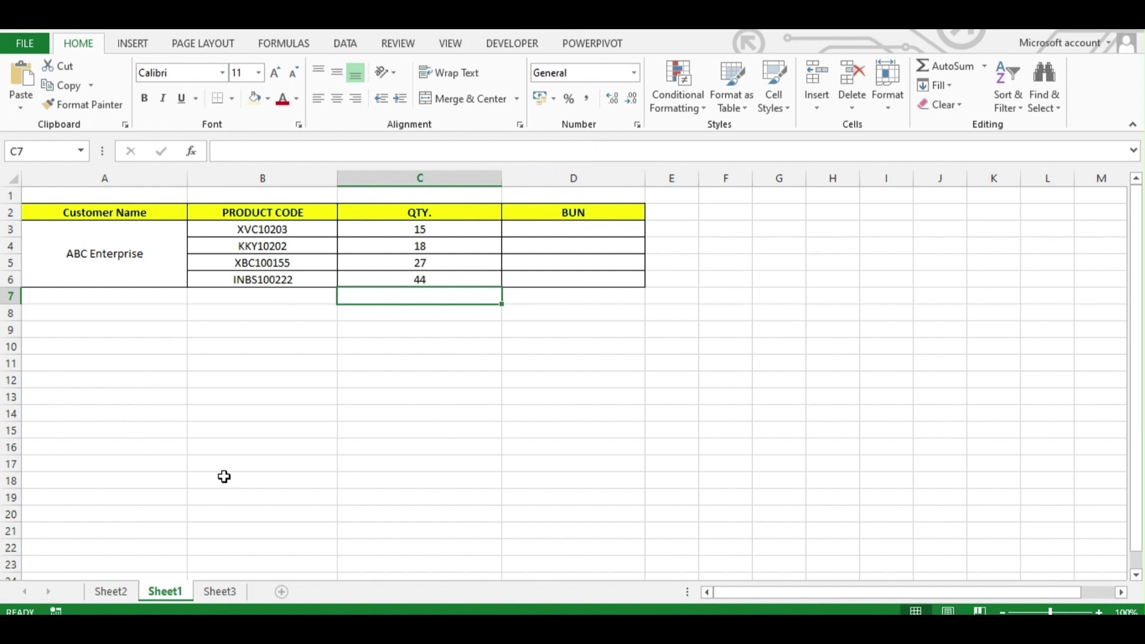
Step: Switch the A3 customer dropdown to Tech World
click(156, 281)
click(195, 228)
click(163, 254)
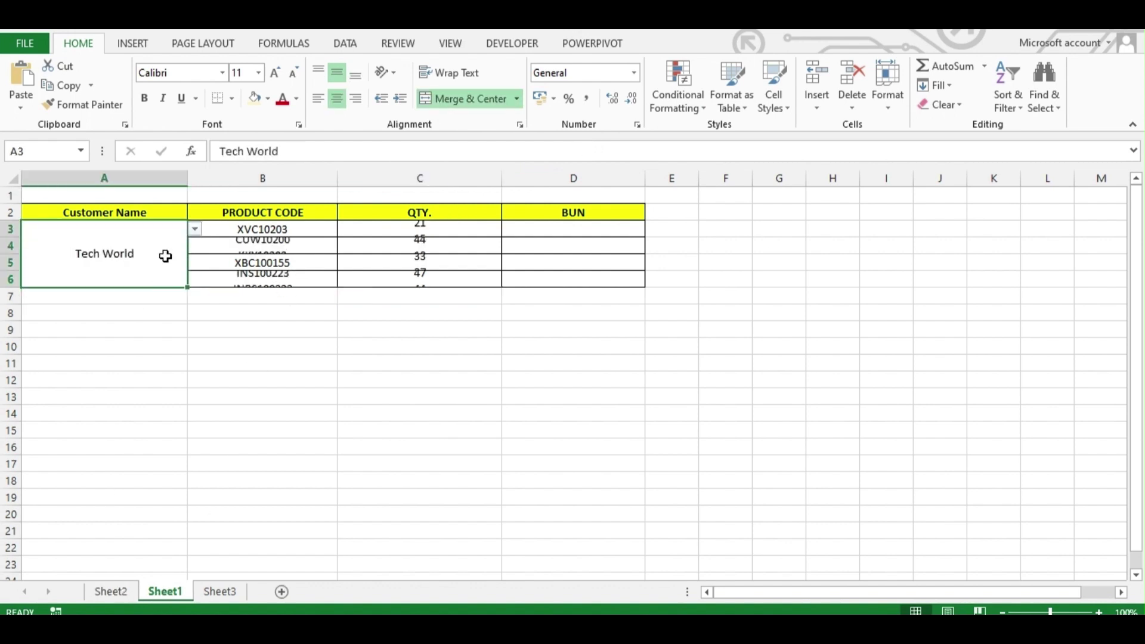
Step: Compare Tech World's product codes and quantities on Sheet2 against Sheet1's results
click(110, 591)
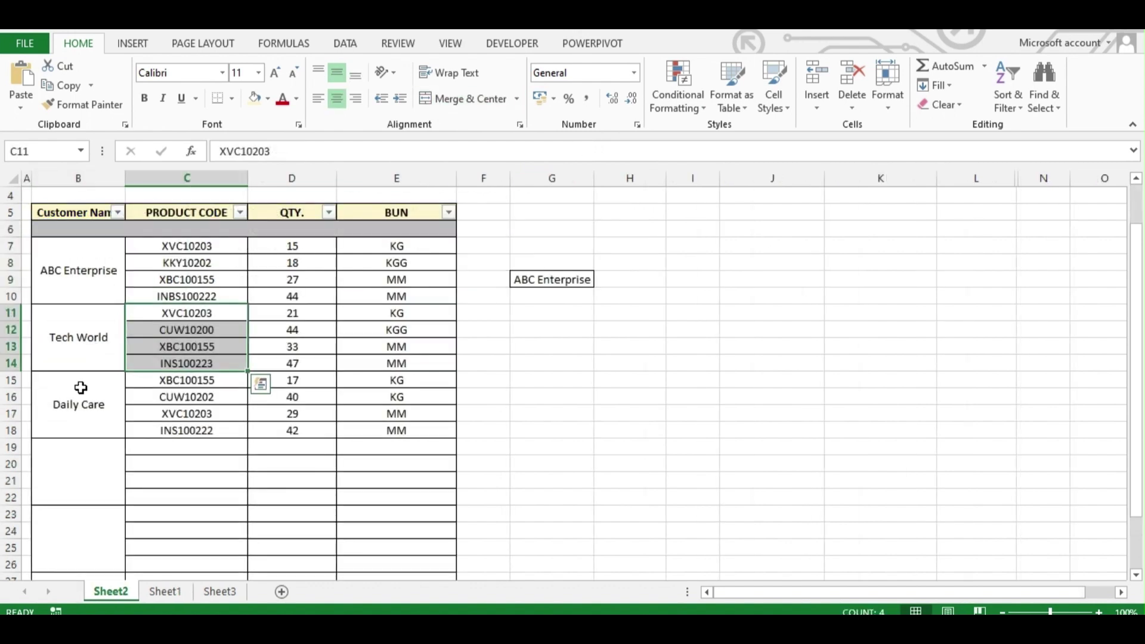
click(310, 318)
click(169, 591)
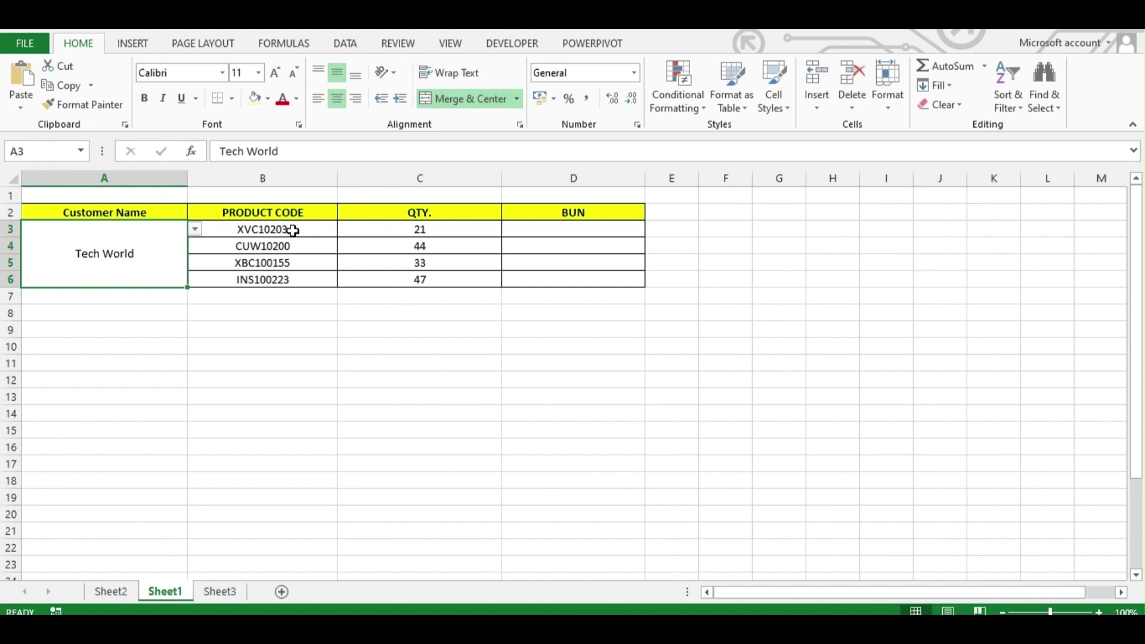
click(110, 591)
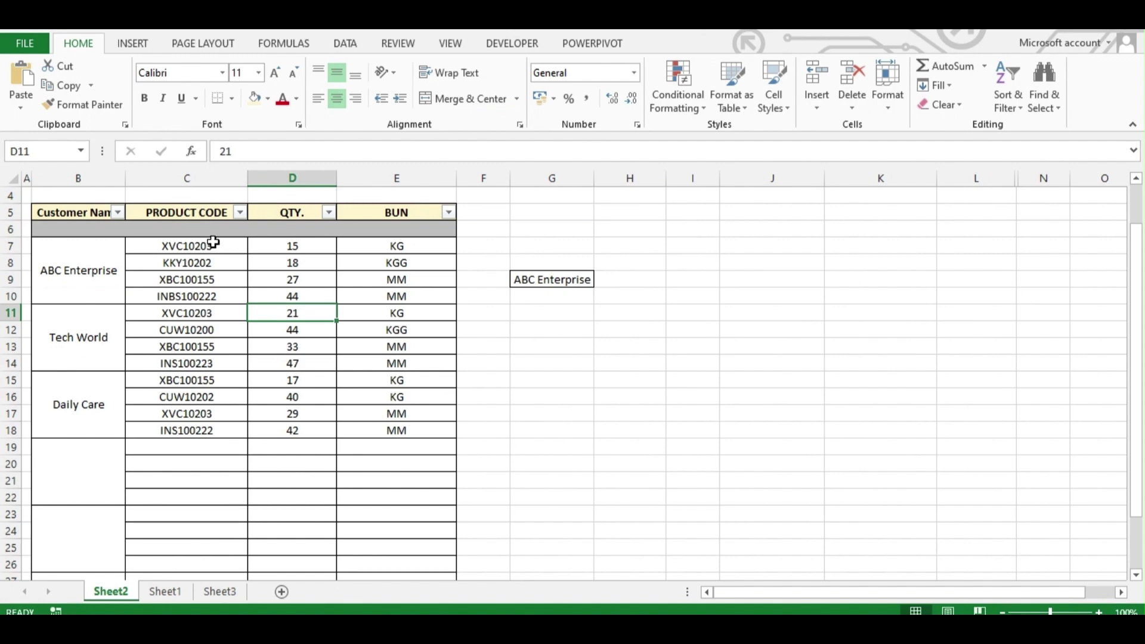
drag(210, 247, 203, 425)
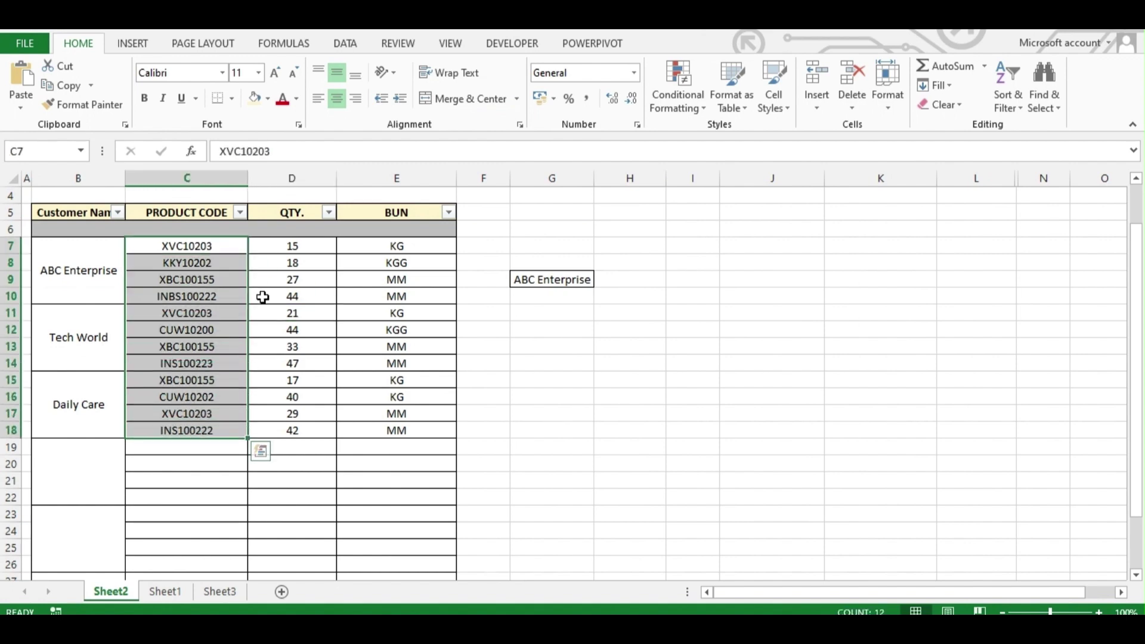
click(165, 591)
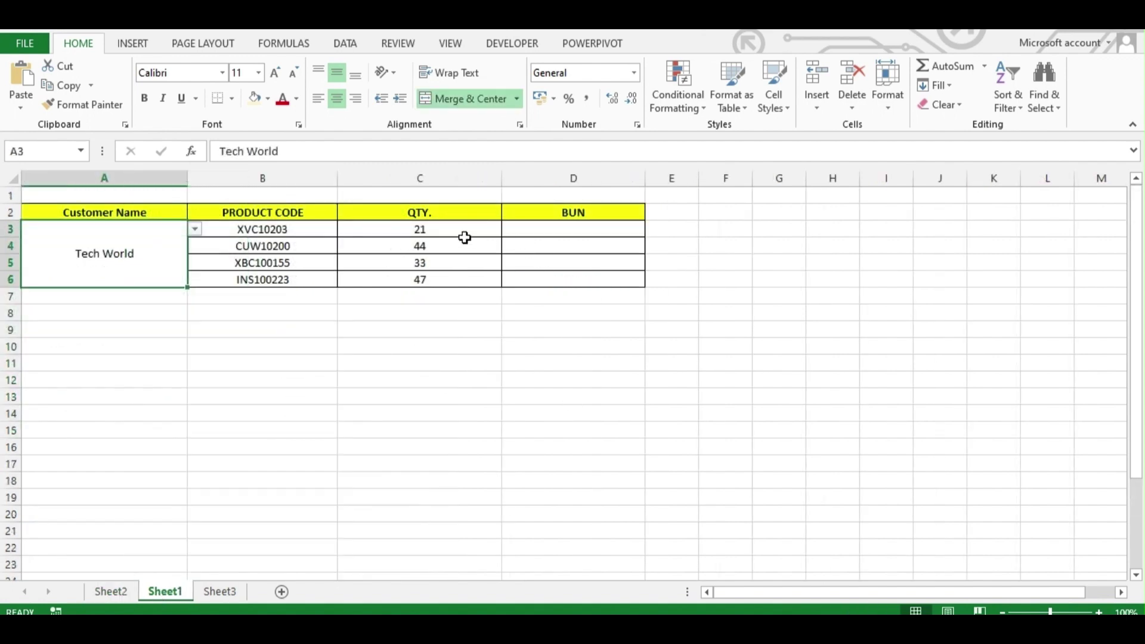
click(549, 231)
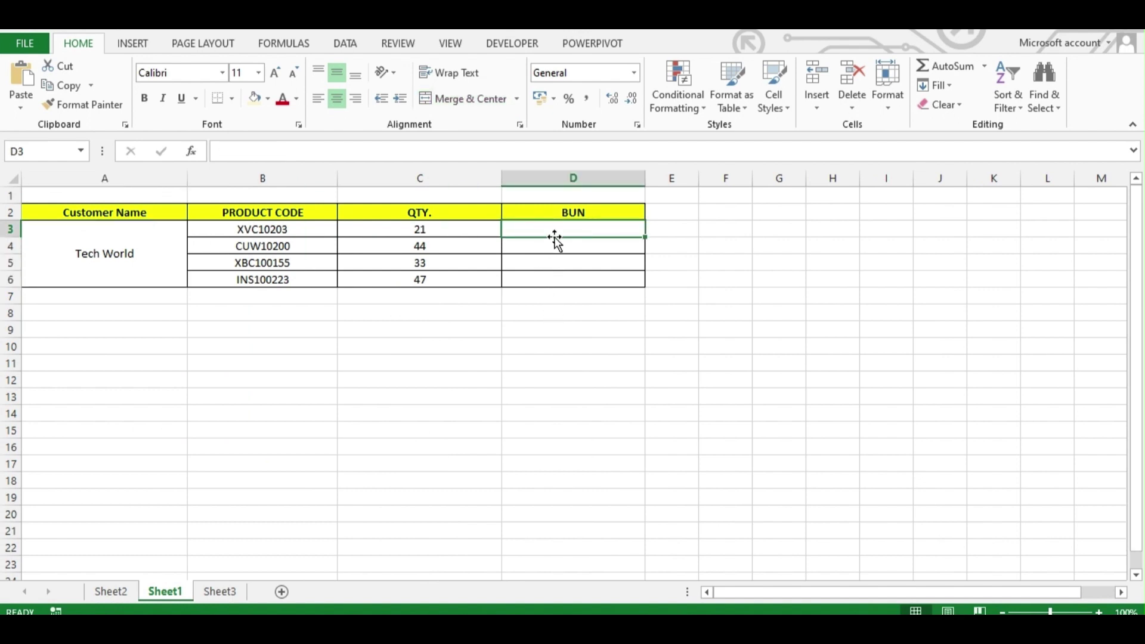
Step: Copy the C3 quantity lookup formula into D3
click(479, 235)
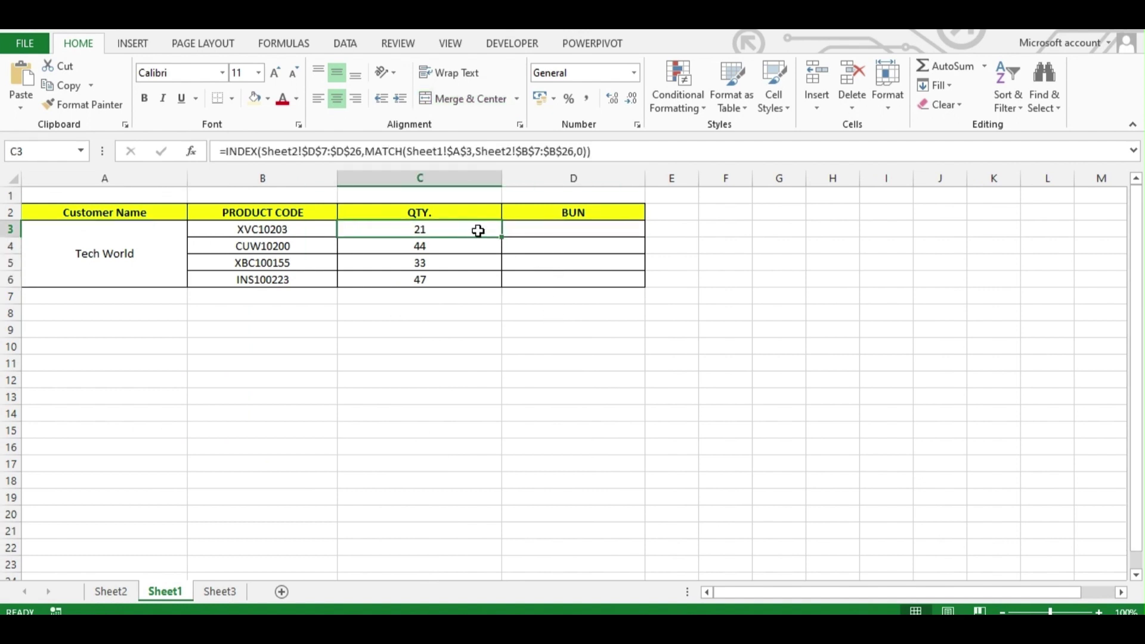
key(ctrl+c)
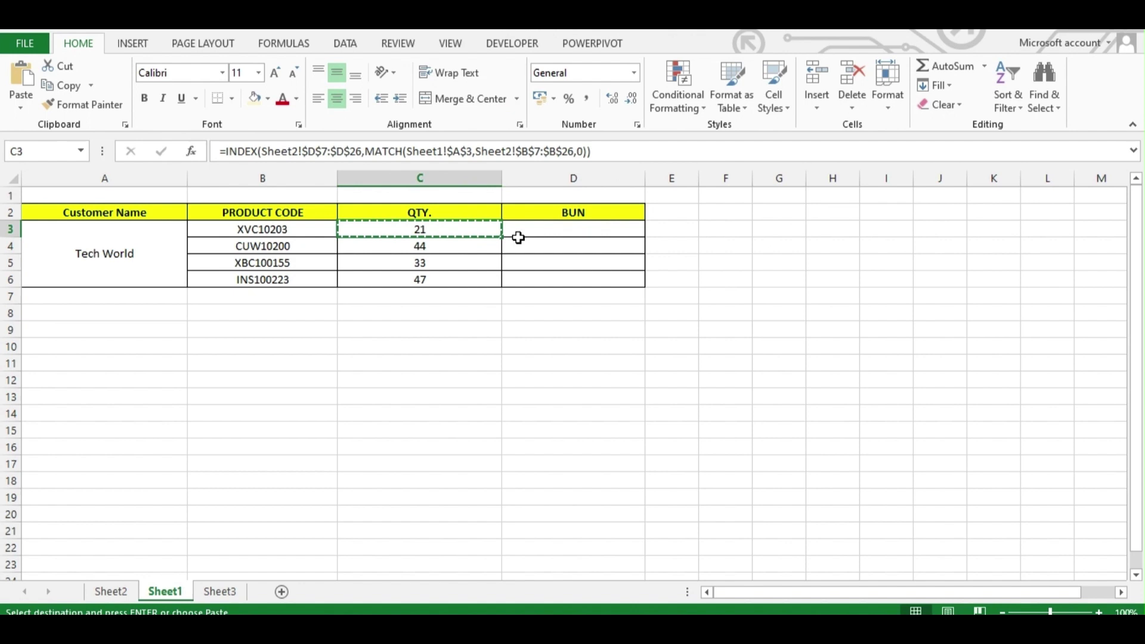
click(553, 228)
key(ctrl+v)
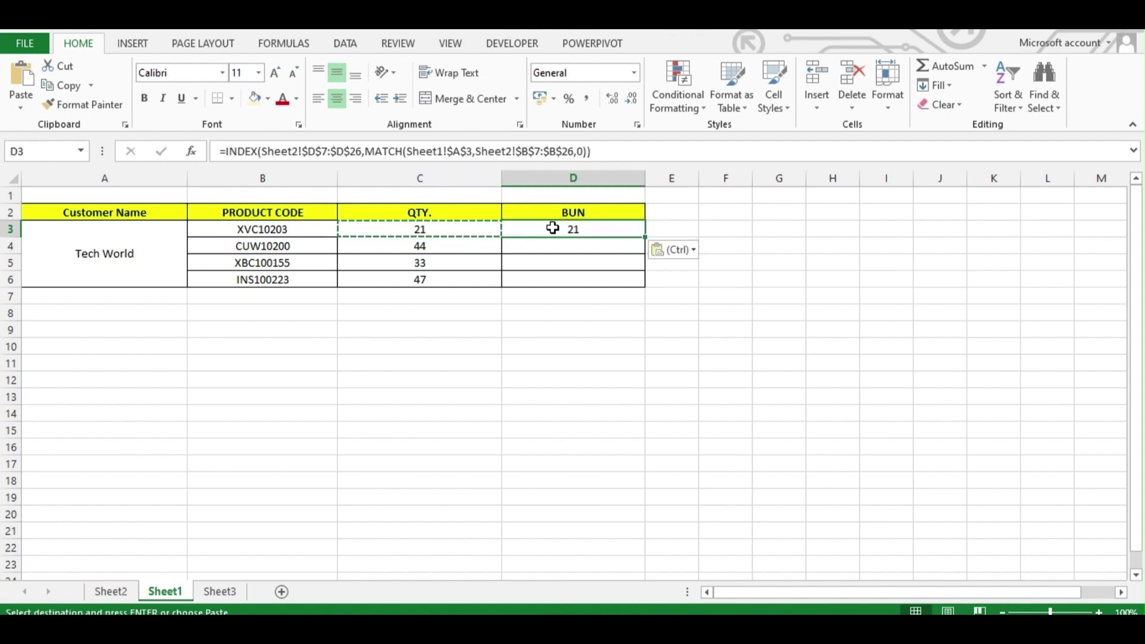
Step: Point D3's INDEX range at Sheet2!$E$7:$E$26 so it returns the unit KG
click(319, 153)
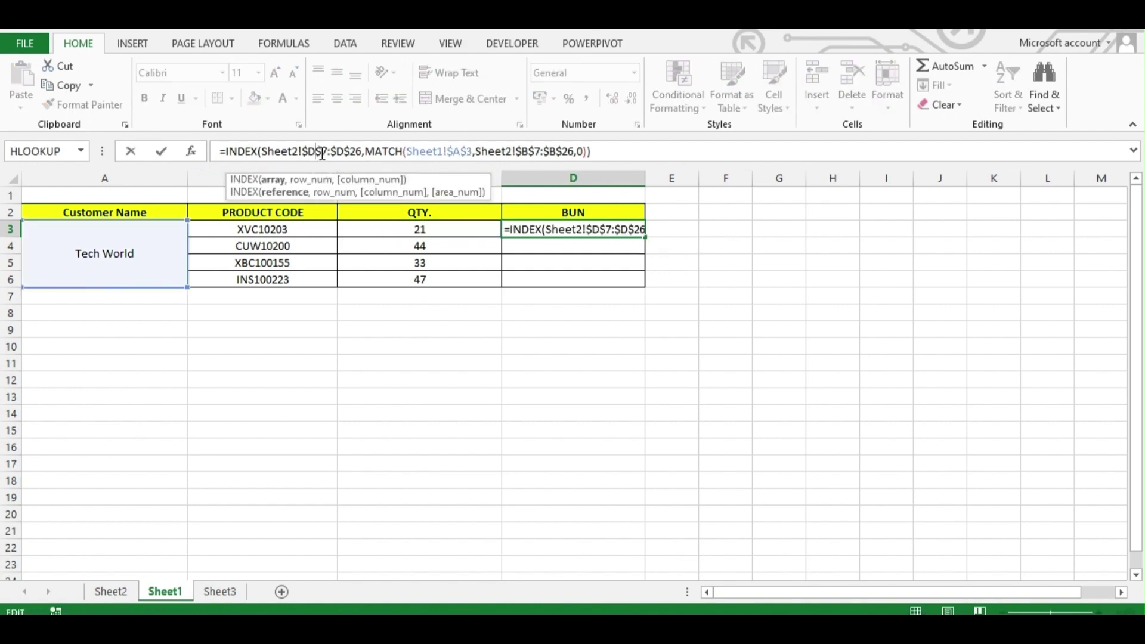
key(BackSpace)
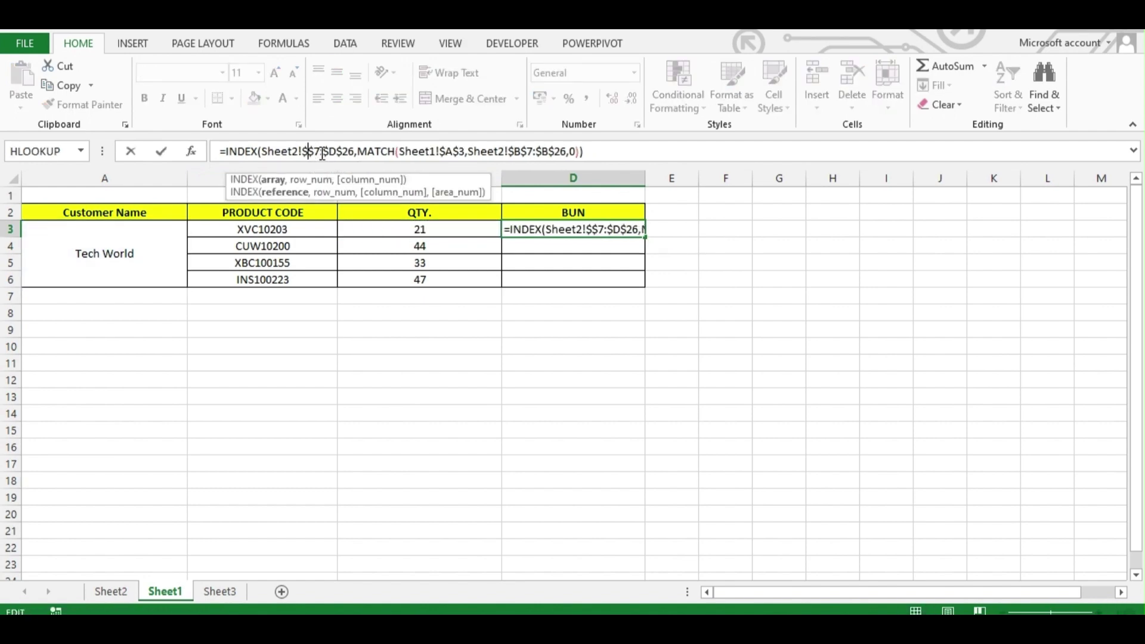
text(E)
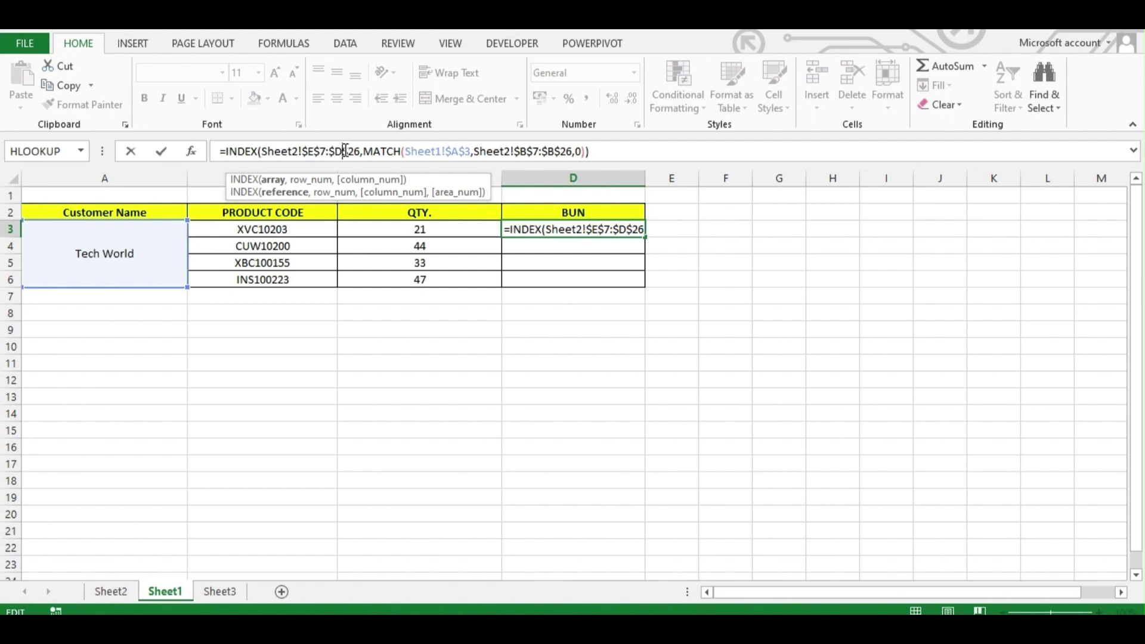
click(346, 151)
key(BackSpace)
text(E)
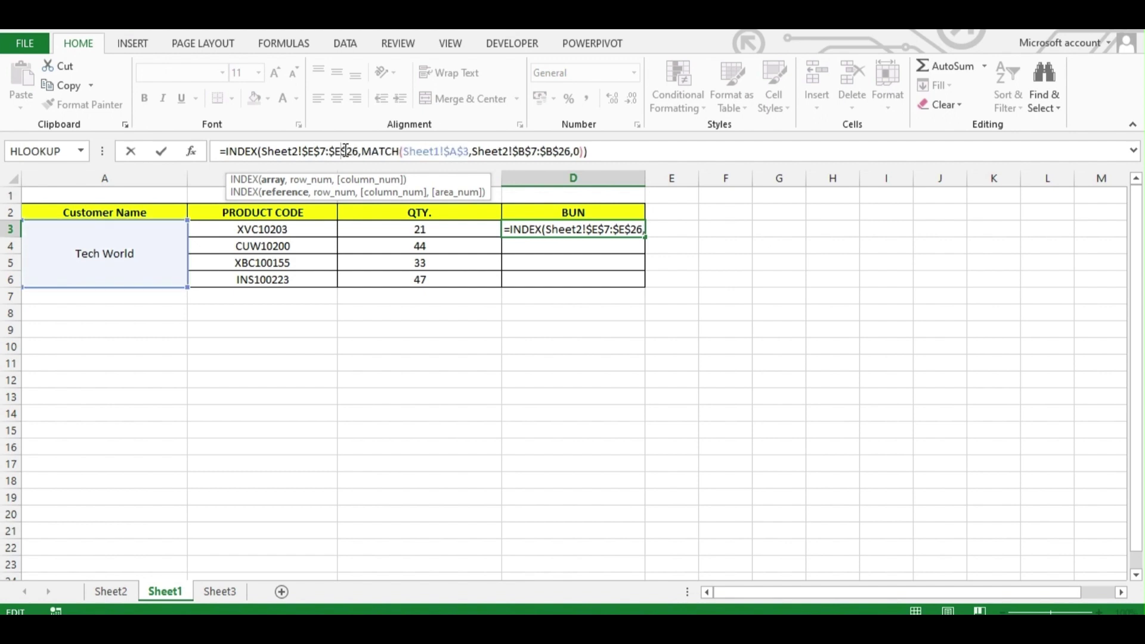
key(Return)
click(104, 595)
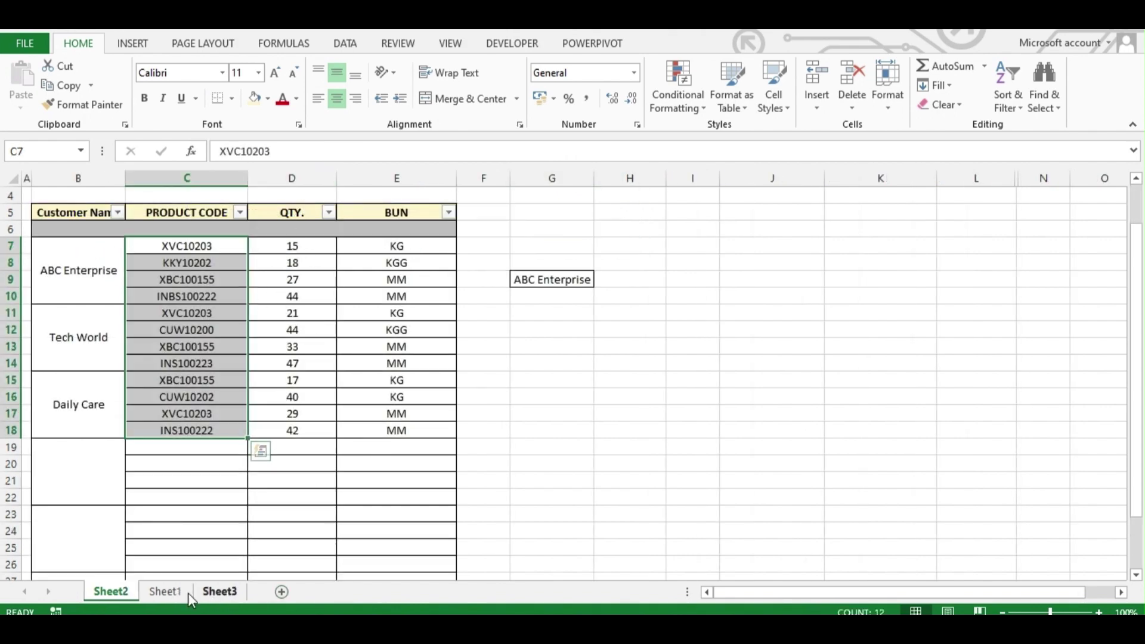
Step: Fill the D3 BUN formula down through D6 on Sheet1
click(165, 591)
drag(575, 232, 583, 277)
key(ctrl+d)
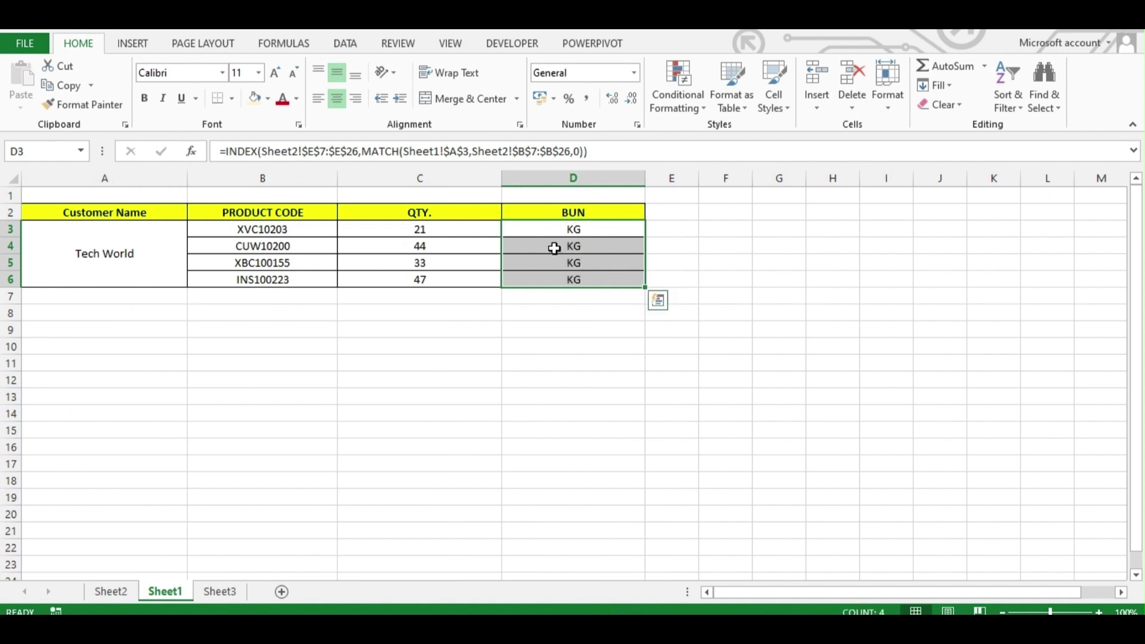
Step: Give D4, D5 and D6 row offsets +1, +2, +3, showing KG, KGG, MM, MM
click(603, 156)
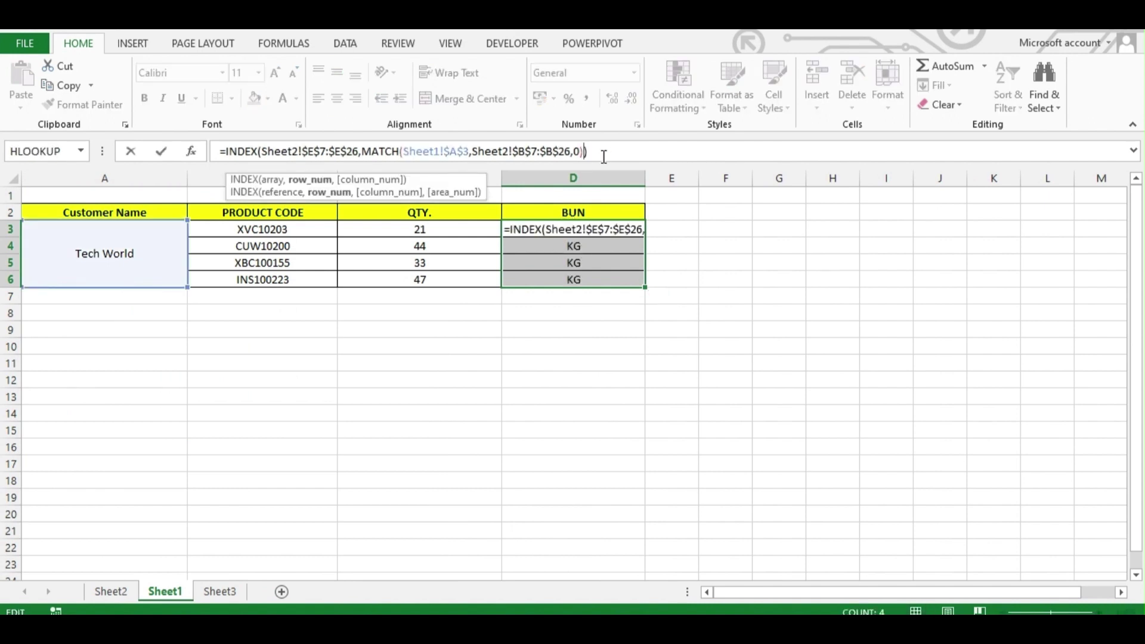
key(Return)
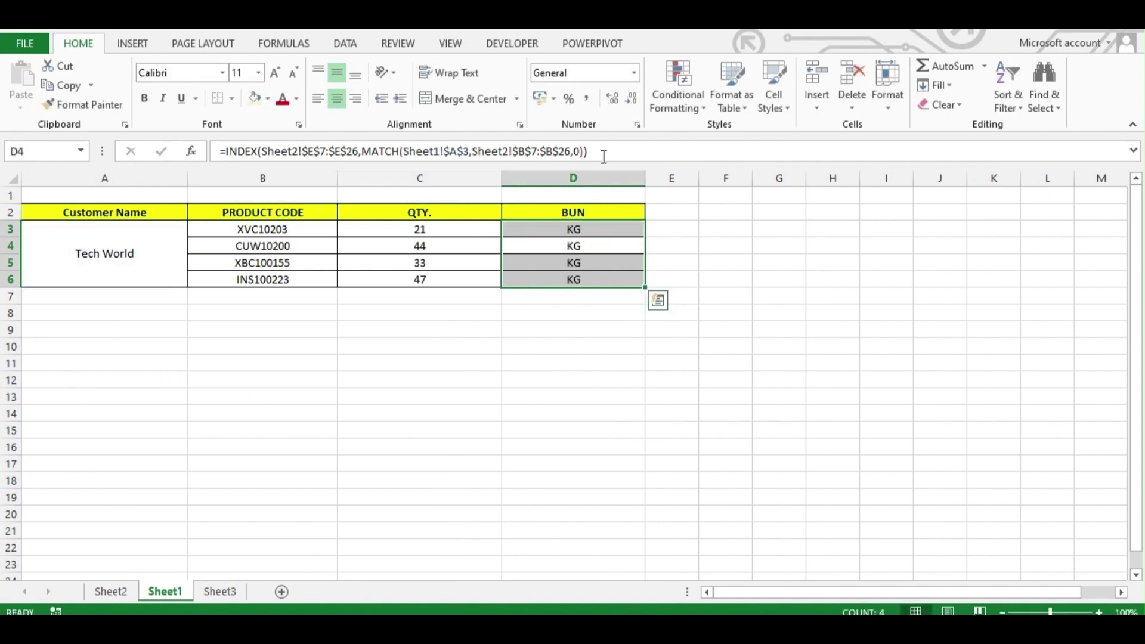
click(589, 152)
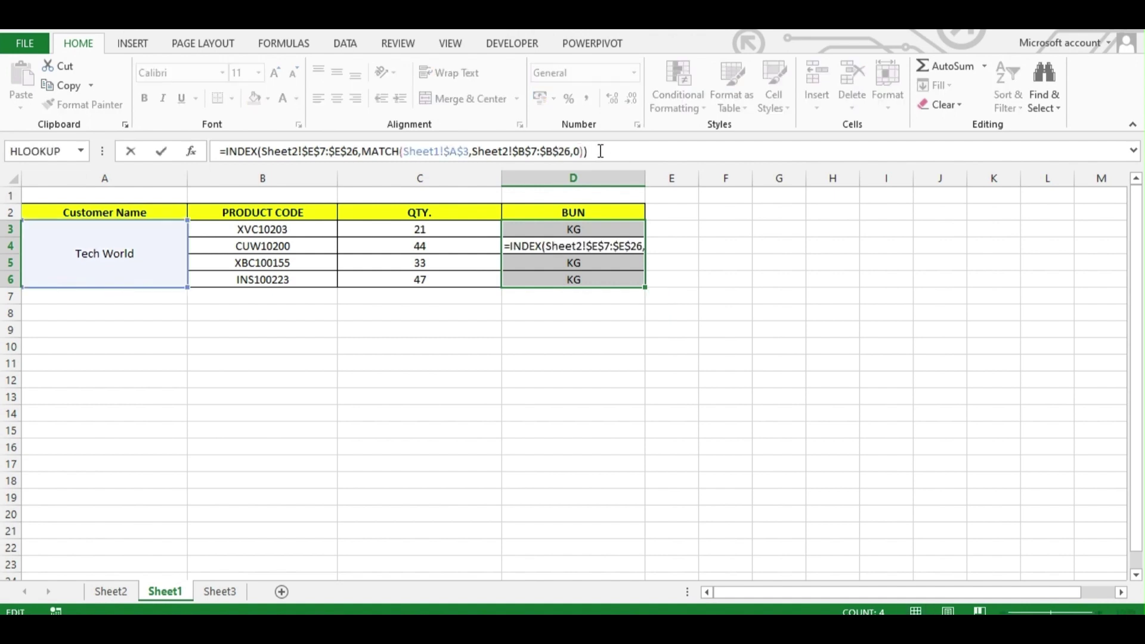
click(600, 151)
key(Return)
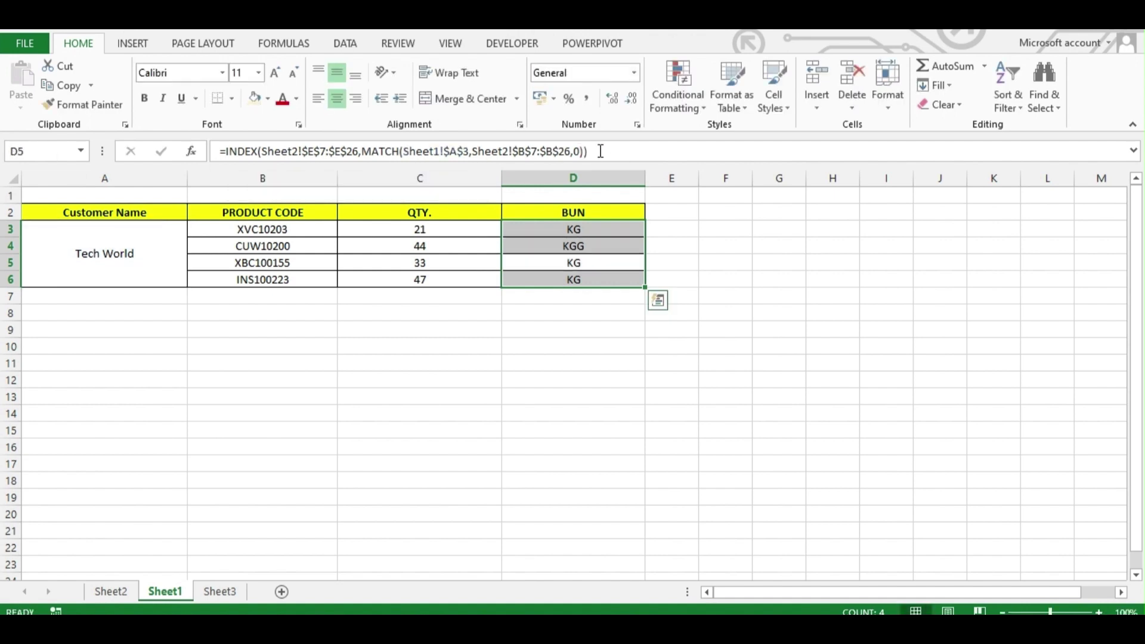
click(641, 151)
click(641, 150)
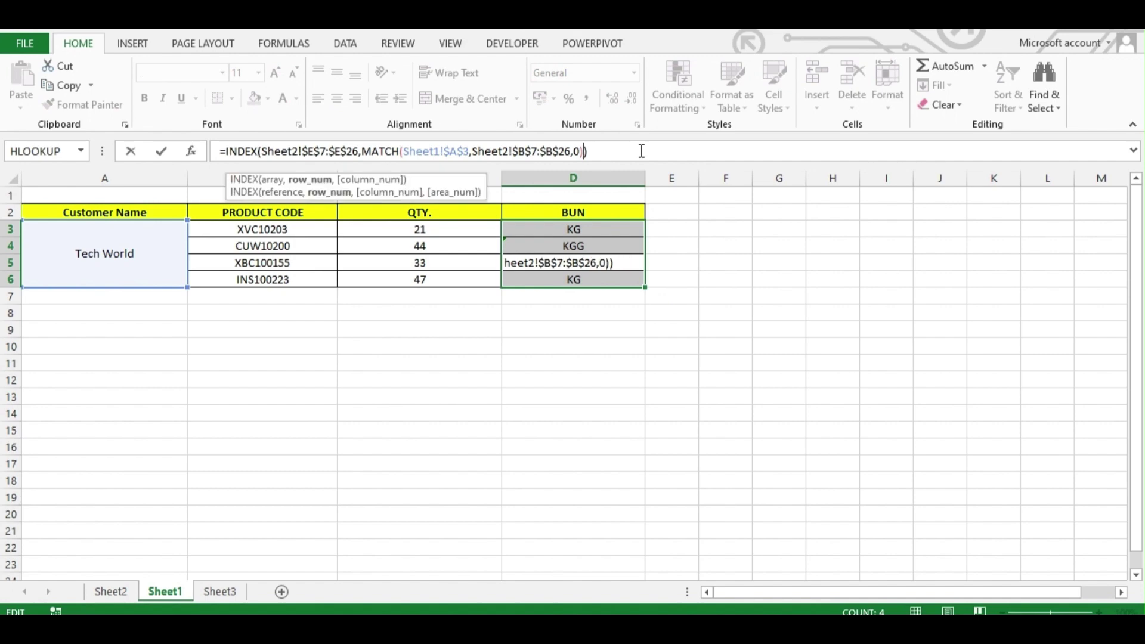
key(Return)
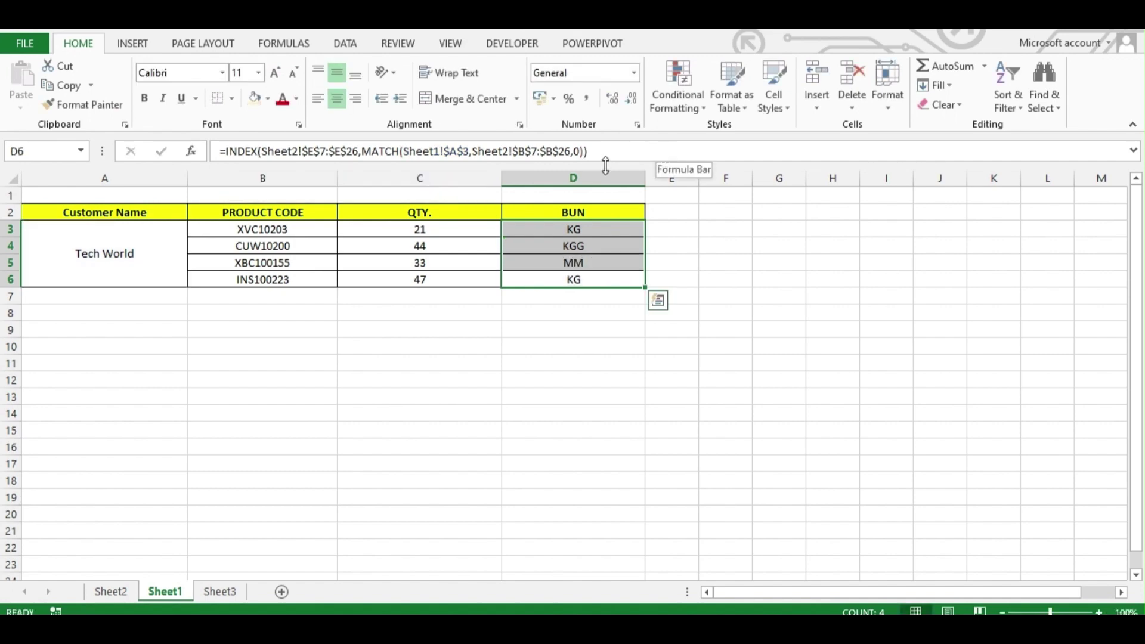
click(587, 152)
text(+3)
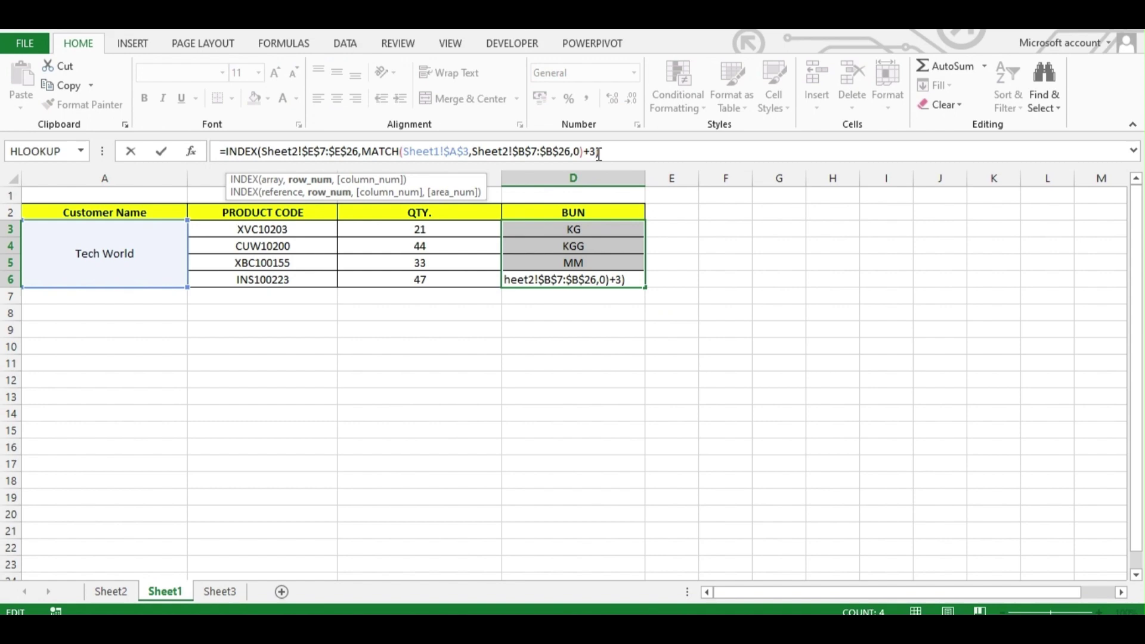
key(Return)
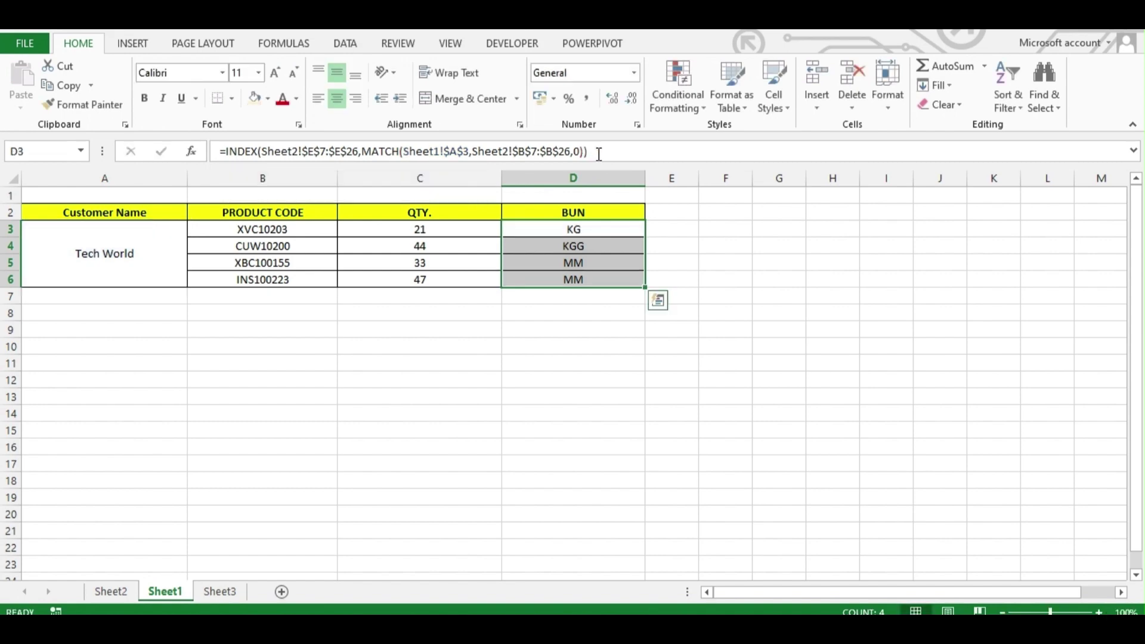
click(340, 296)
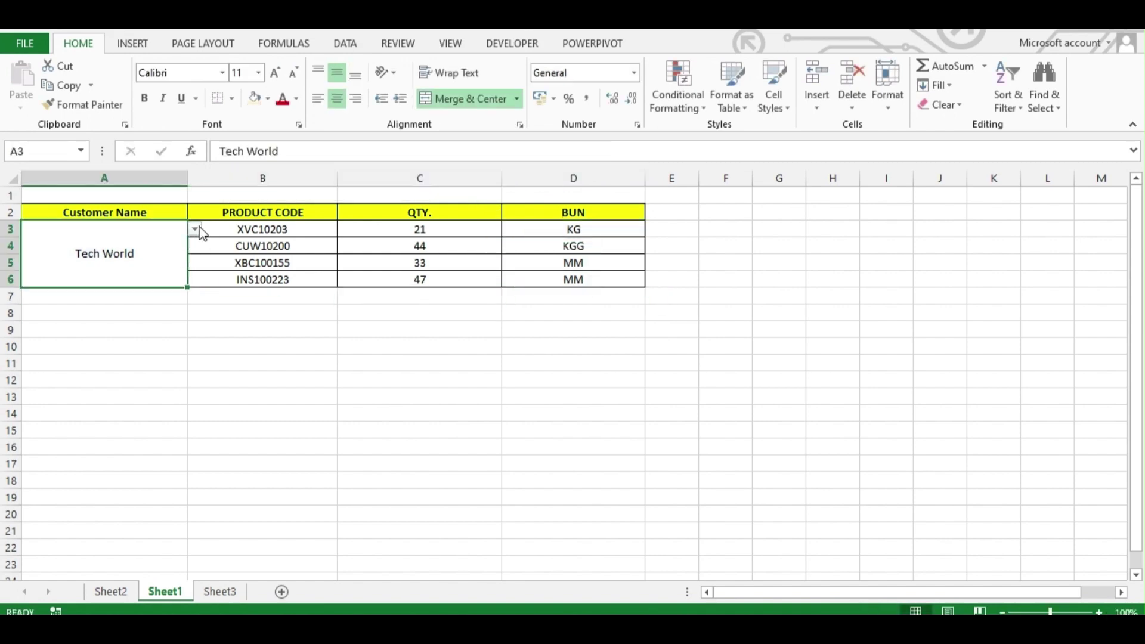
Step: Cycle the A3 customer through Daily Care and ABC Enterprise, ending on Tech World
click(194, 229)
click(171, 262)
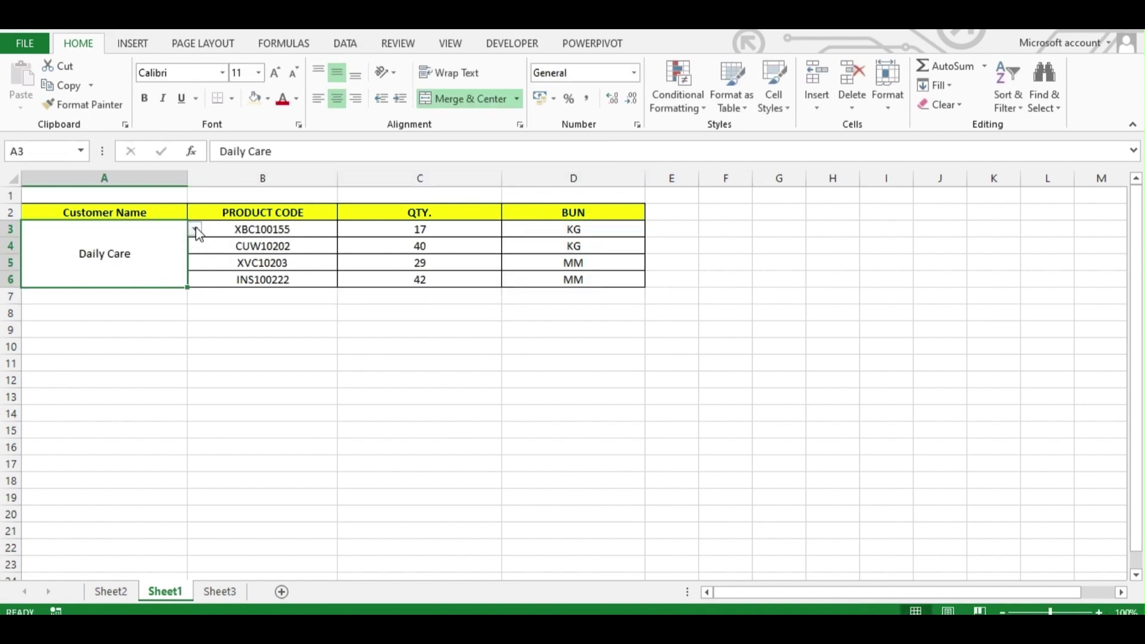
click(195, 229)
click(167, 238)
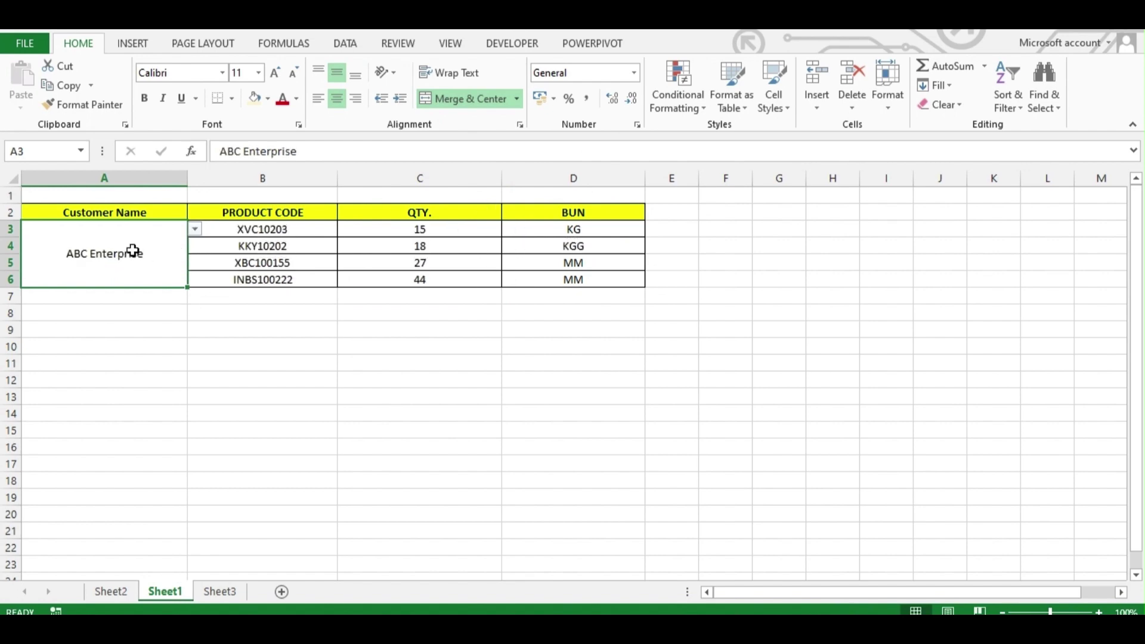
click(196, 230)
click(158, 252)
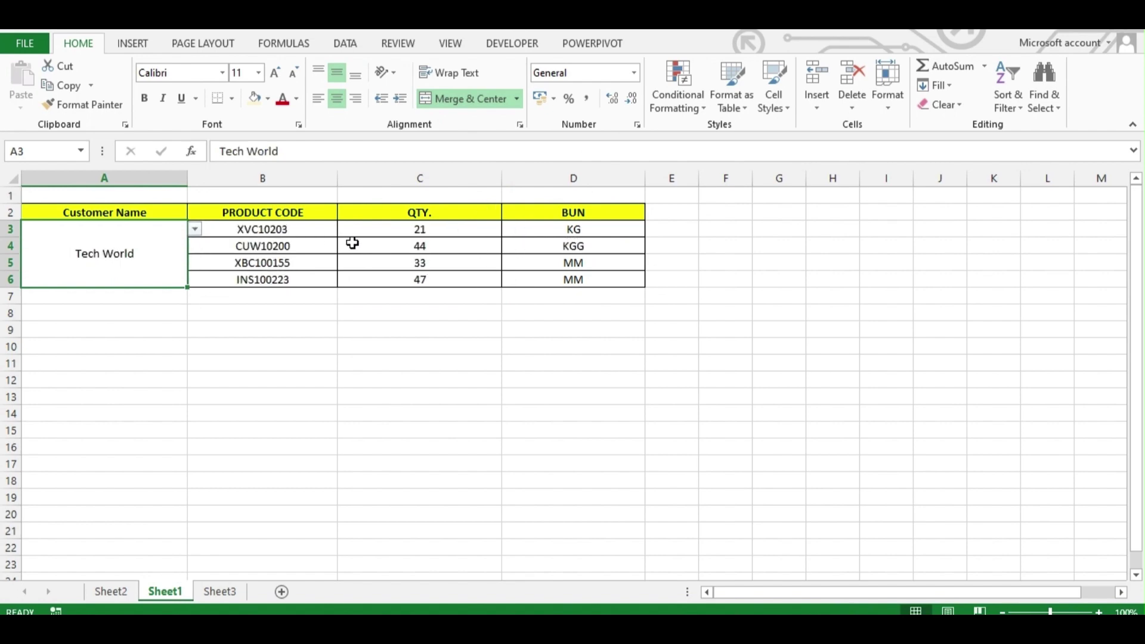
Step: Cross-check customer names and code XBC100155 on Sheet2 against Sheet1
click(111, 591)
click(87, 274)
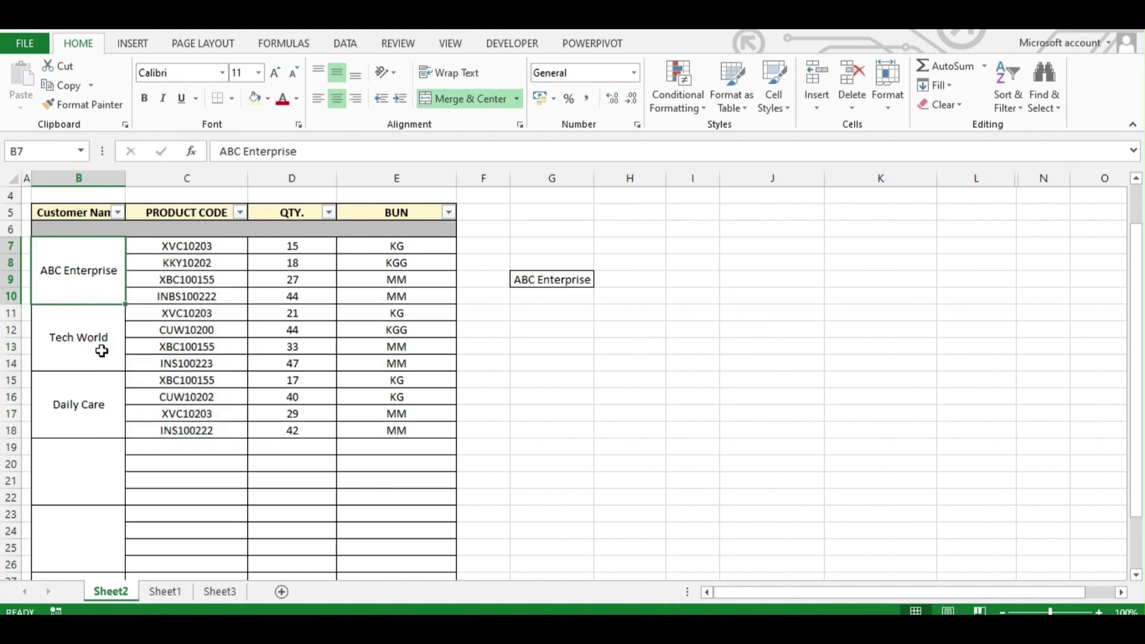
click(168, 591)
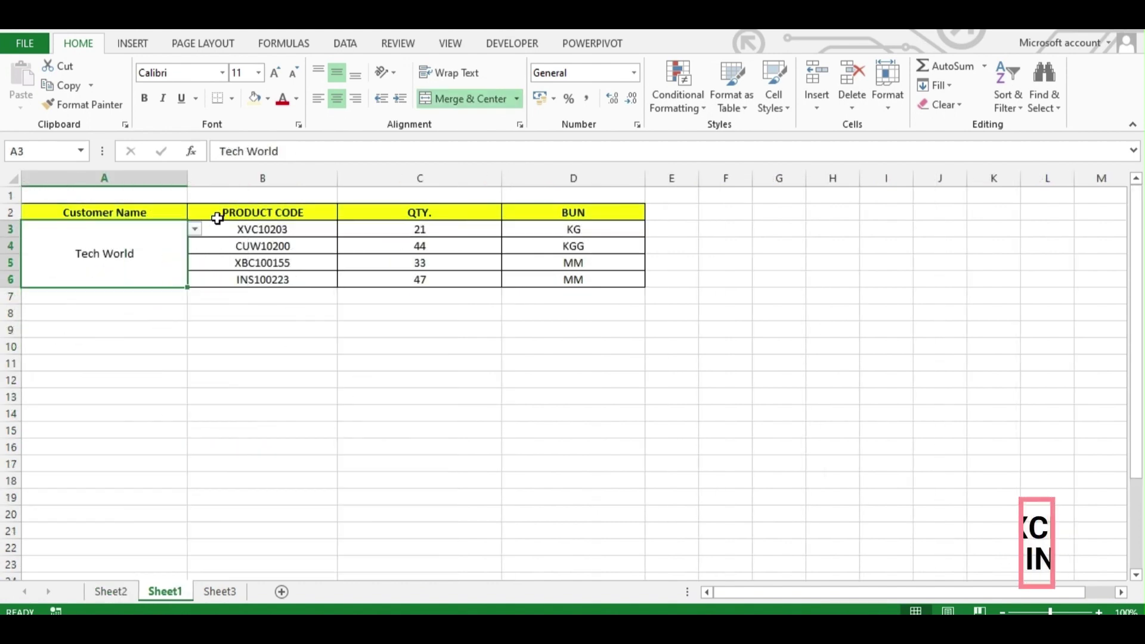
click(331, 229)
click(111, 591)
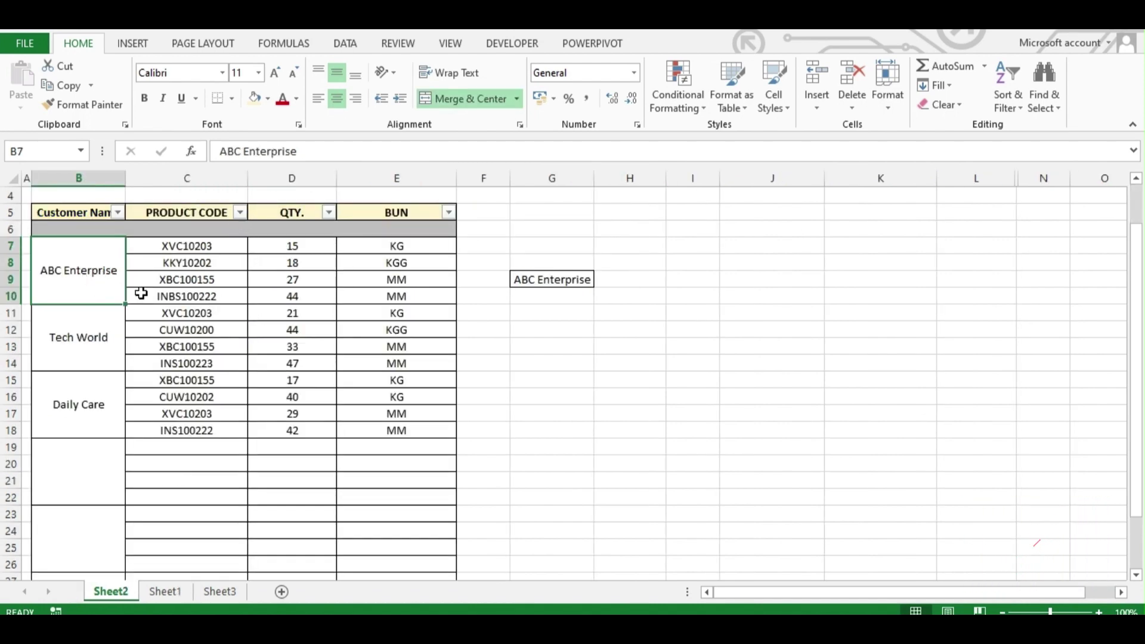
click(199, 278)
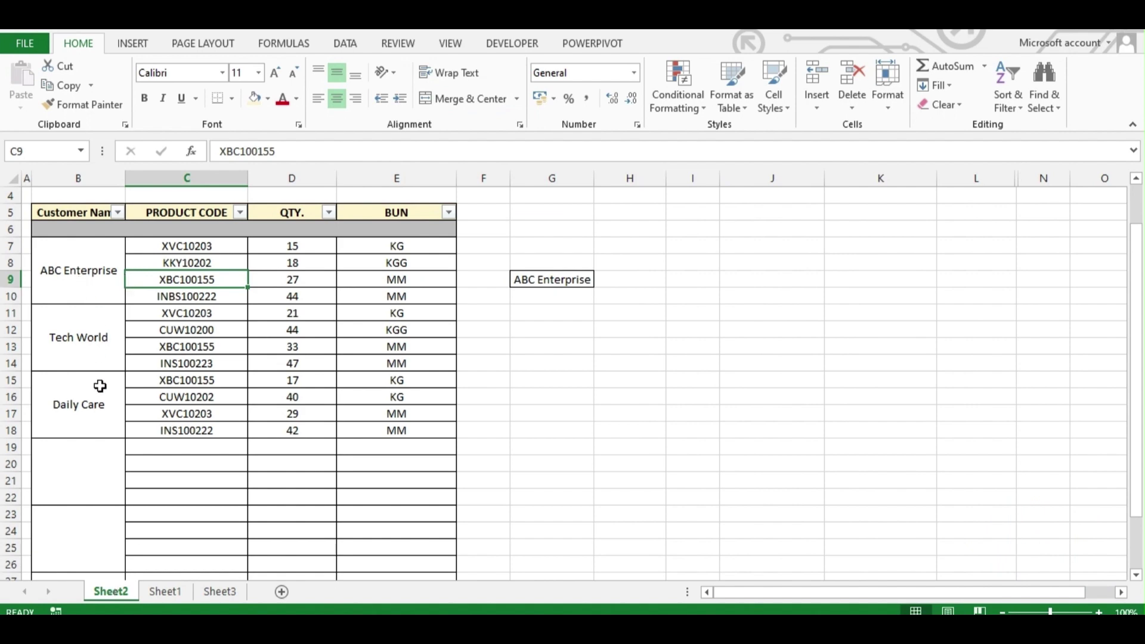
click(84, 291)
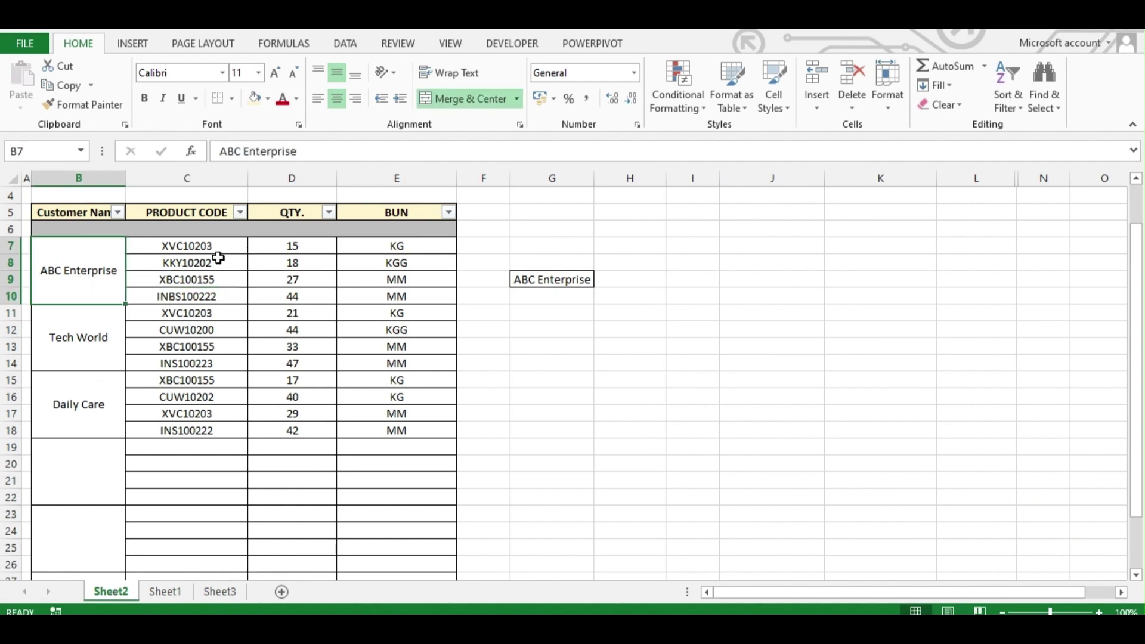
Step: Inspect Tech World's C6 quantity 47 and D6 unit formula, then compare Sheet2's Tech World rows
click(161, 591)
click(396, 281)
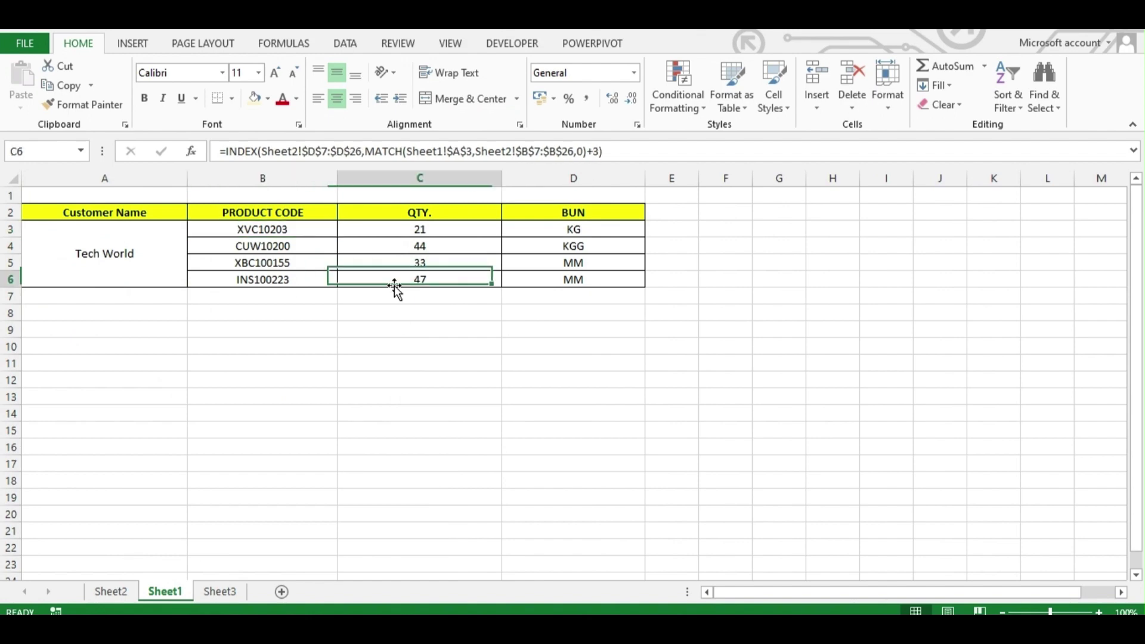
click(627, 279)
click(341, 345)
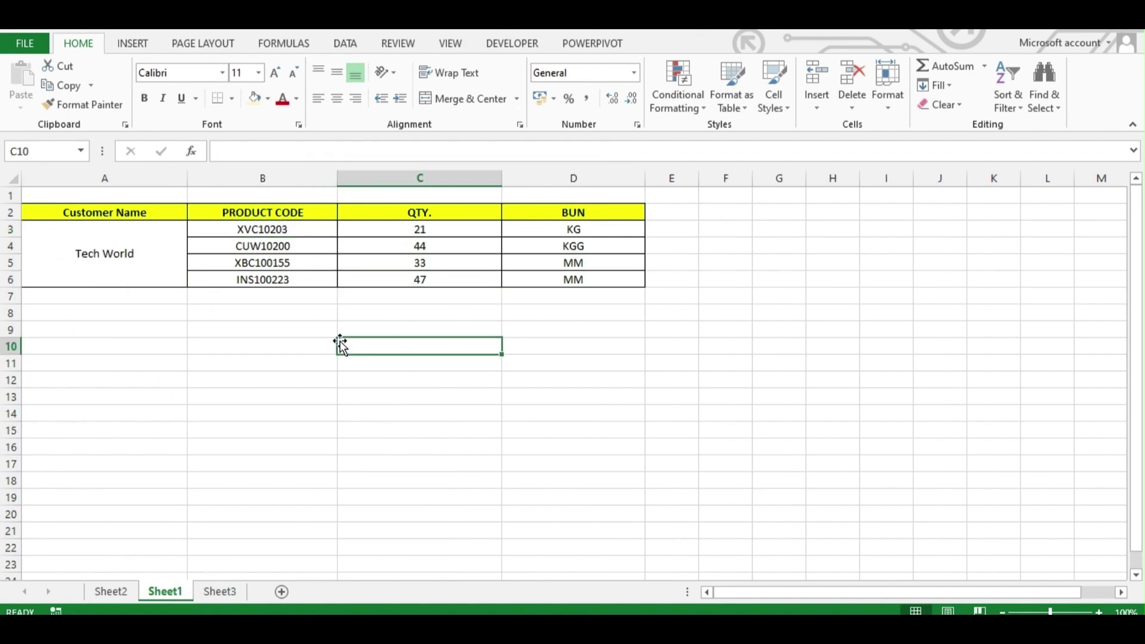
click(127, 586)
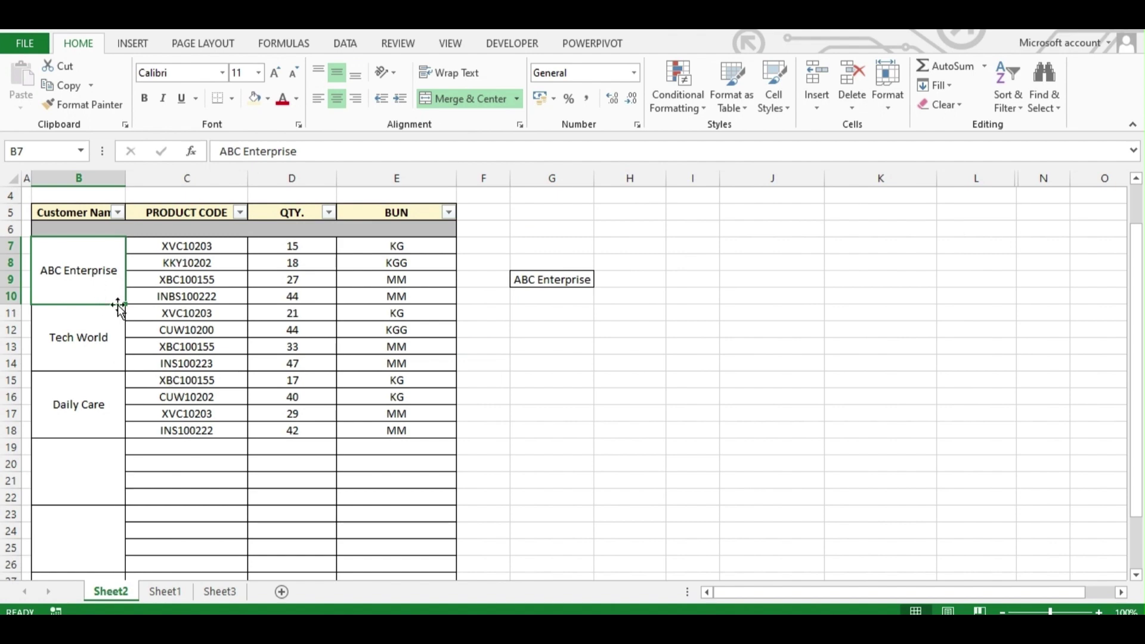
click(109, 339)
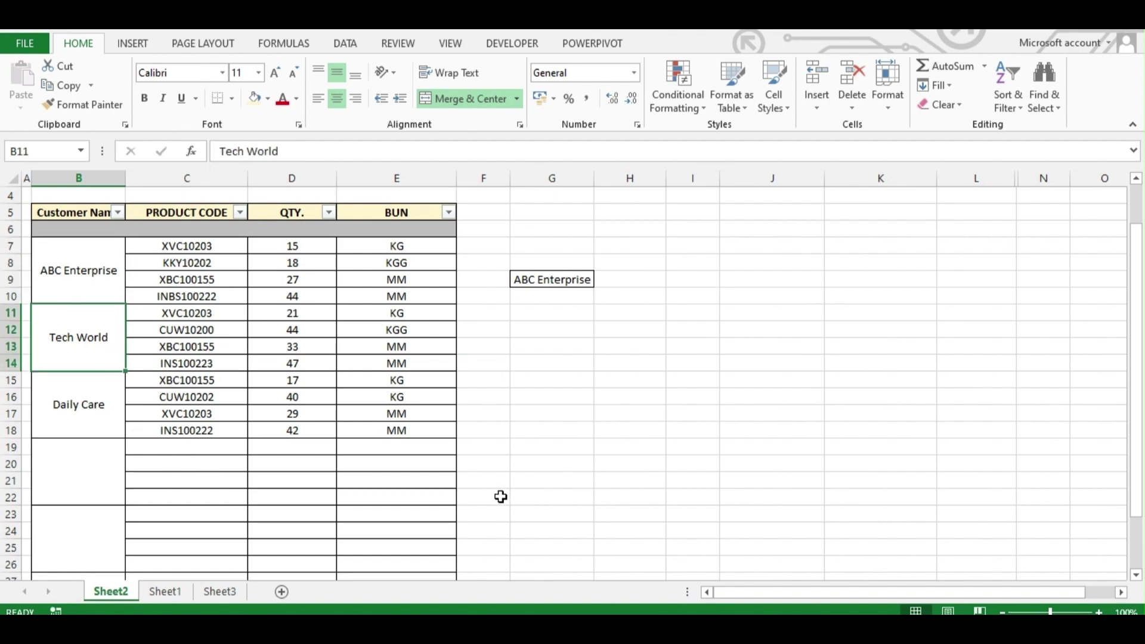